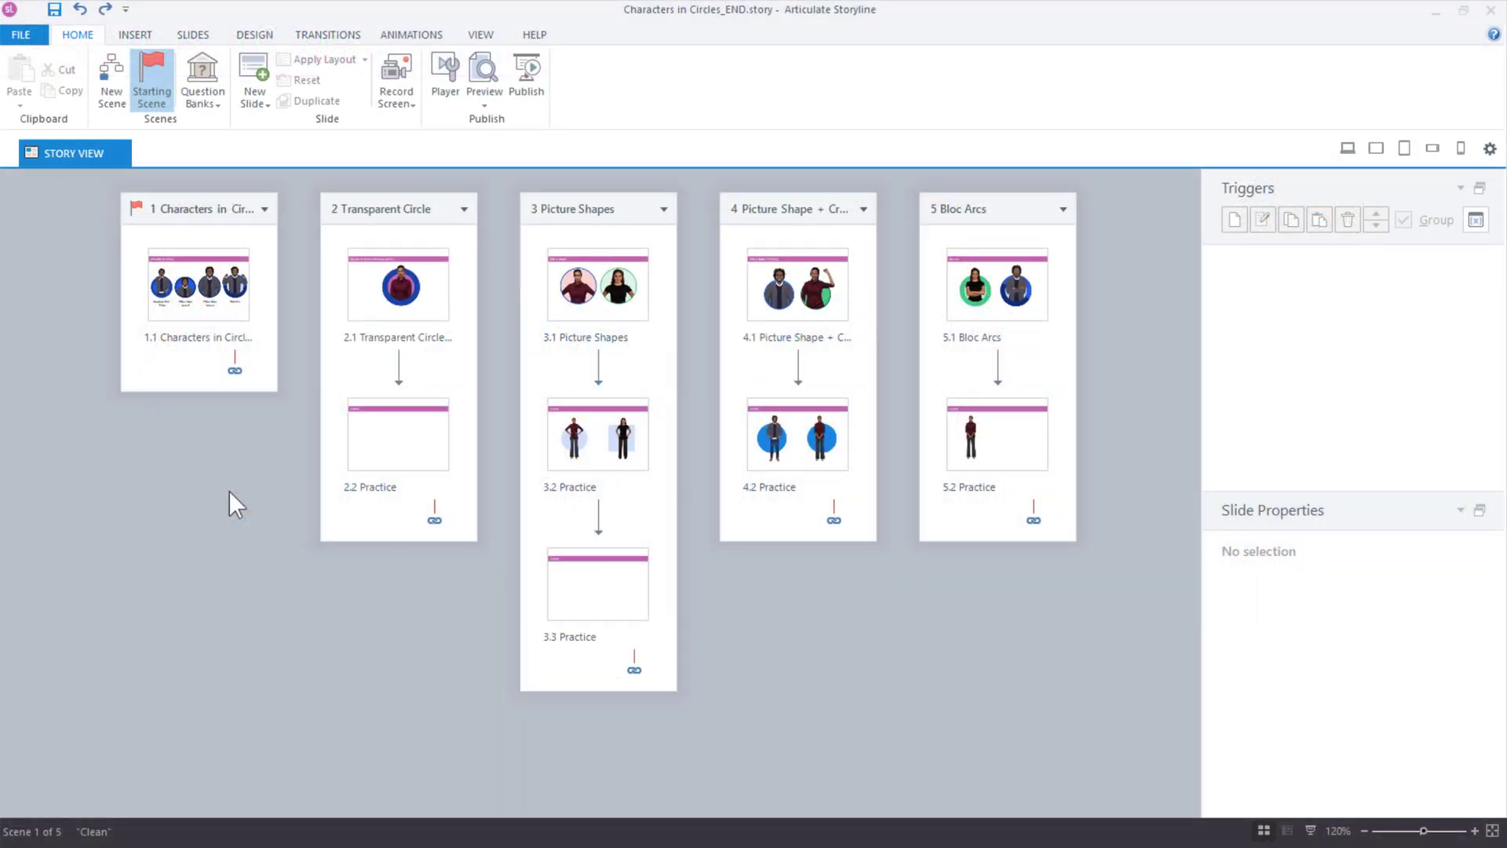
# - Open slide 2.1 and pull apart the two character copies and the blue ring, leaving the pink background circle in place
pyautogui.doubleClick(399, 297)
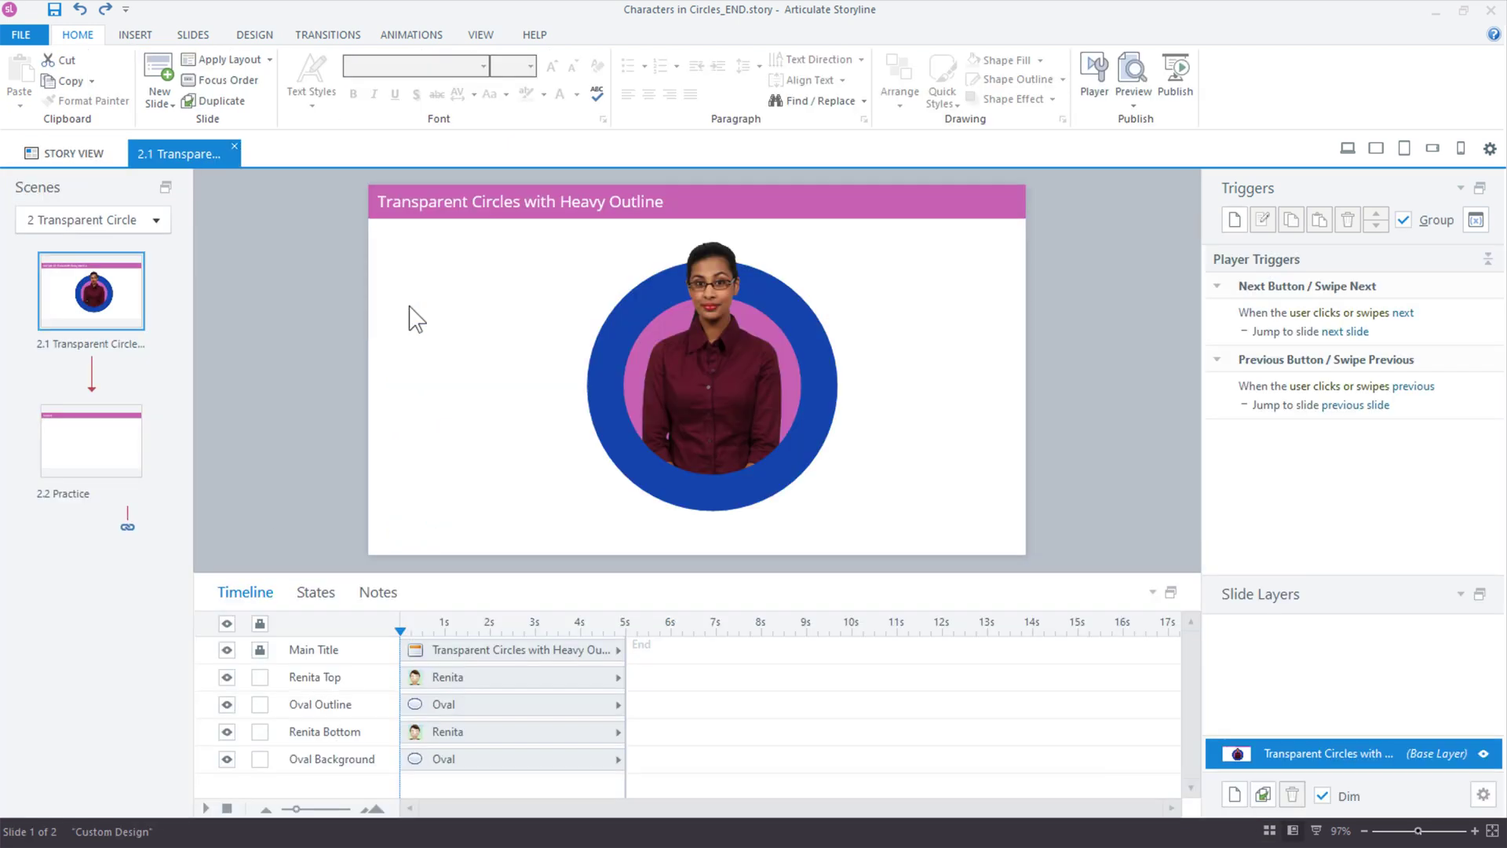
pyautogui.moveTo(690, 347); pyautogui.dragTo(571, 347)
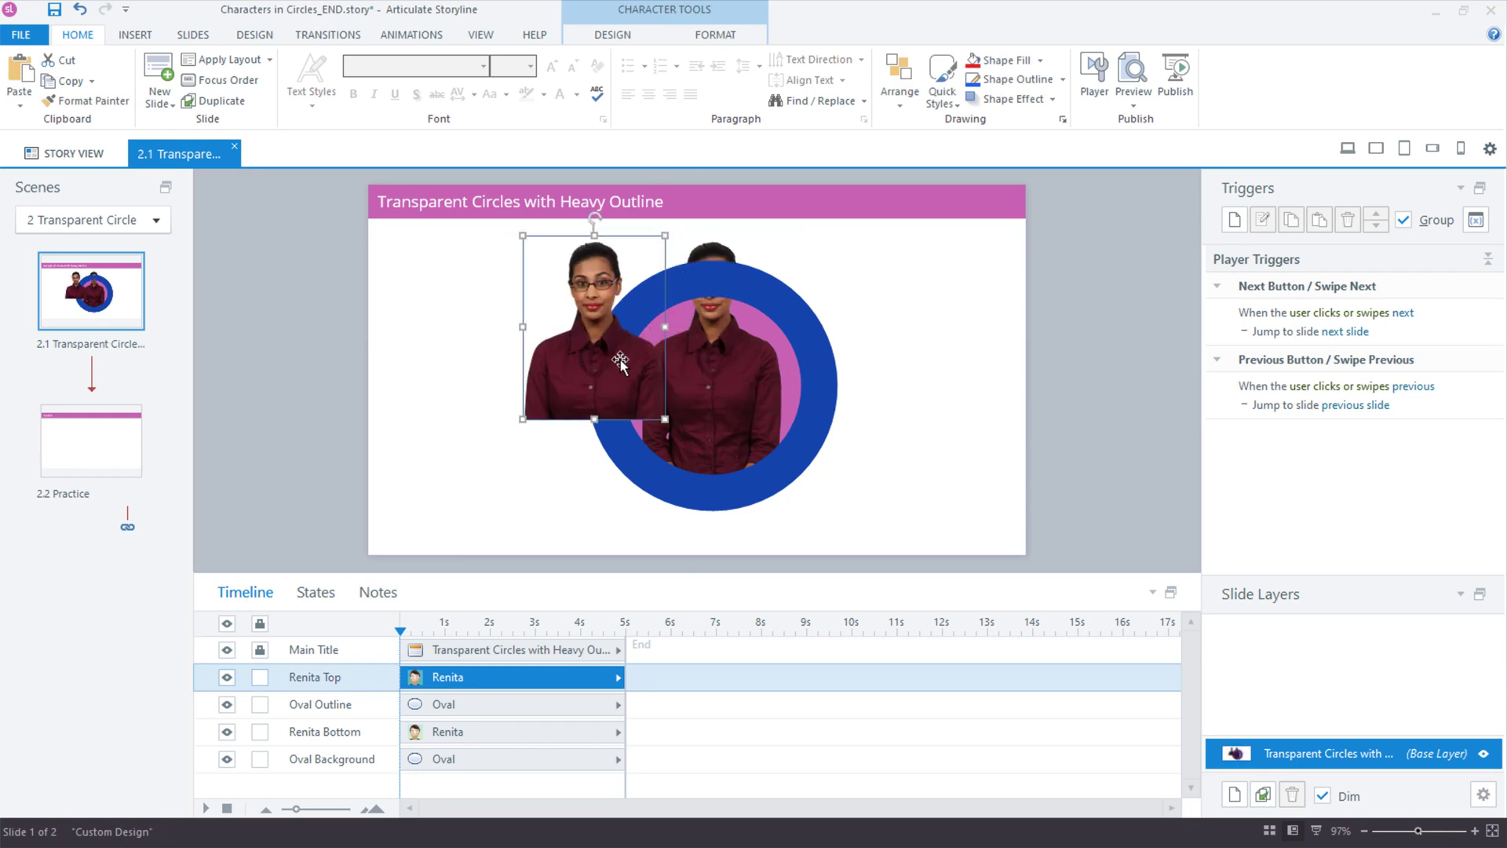
pyautogui.moveTo(673, 471); pyautogui.dragTo(370, 477)
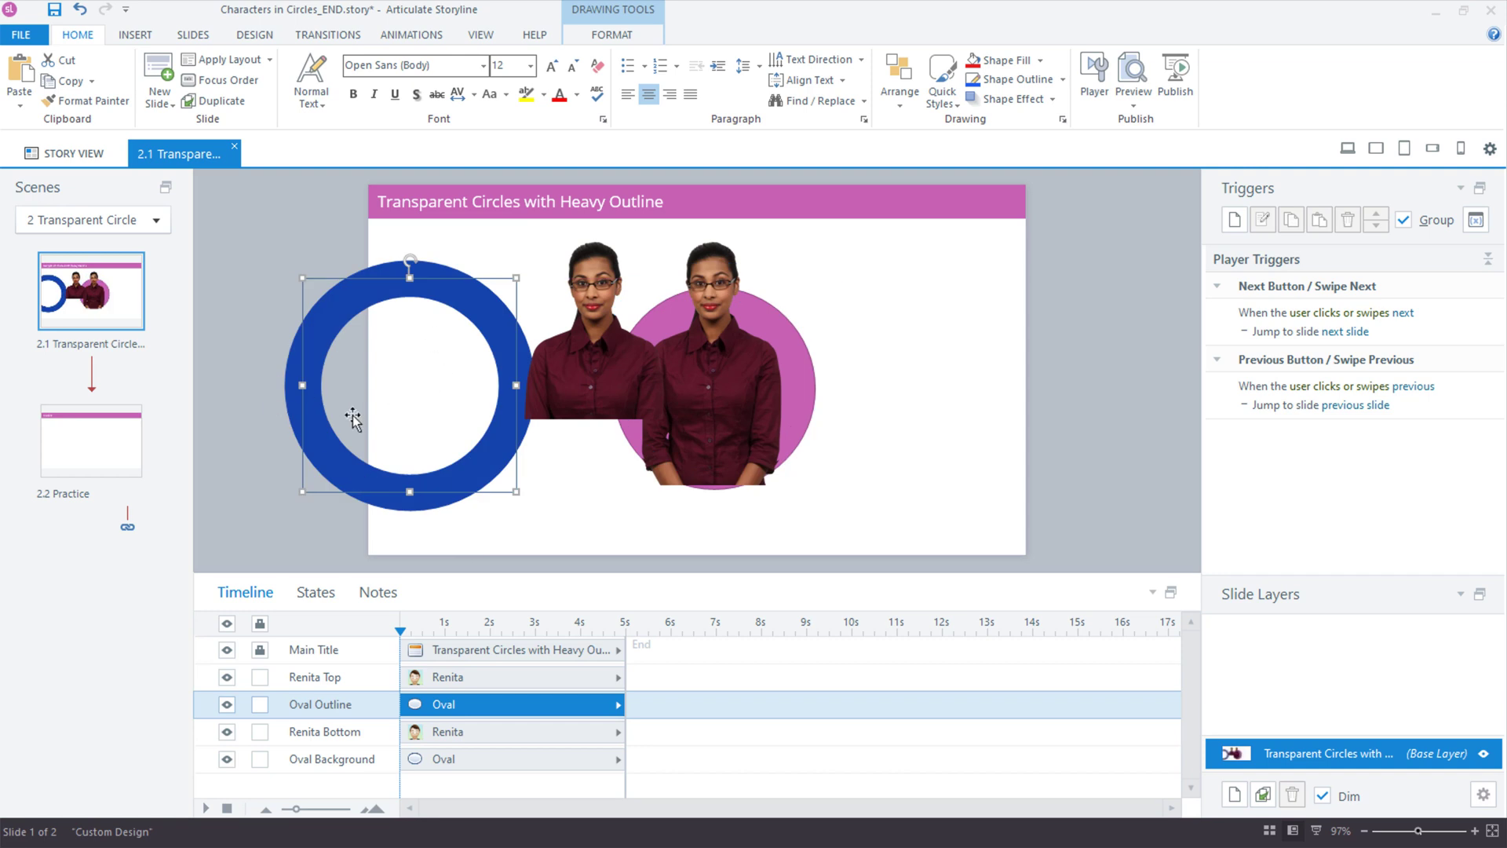
pyautogui.moveTo(702, 425); pyautogui.dragTo(917, 412)
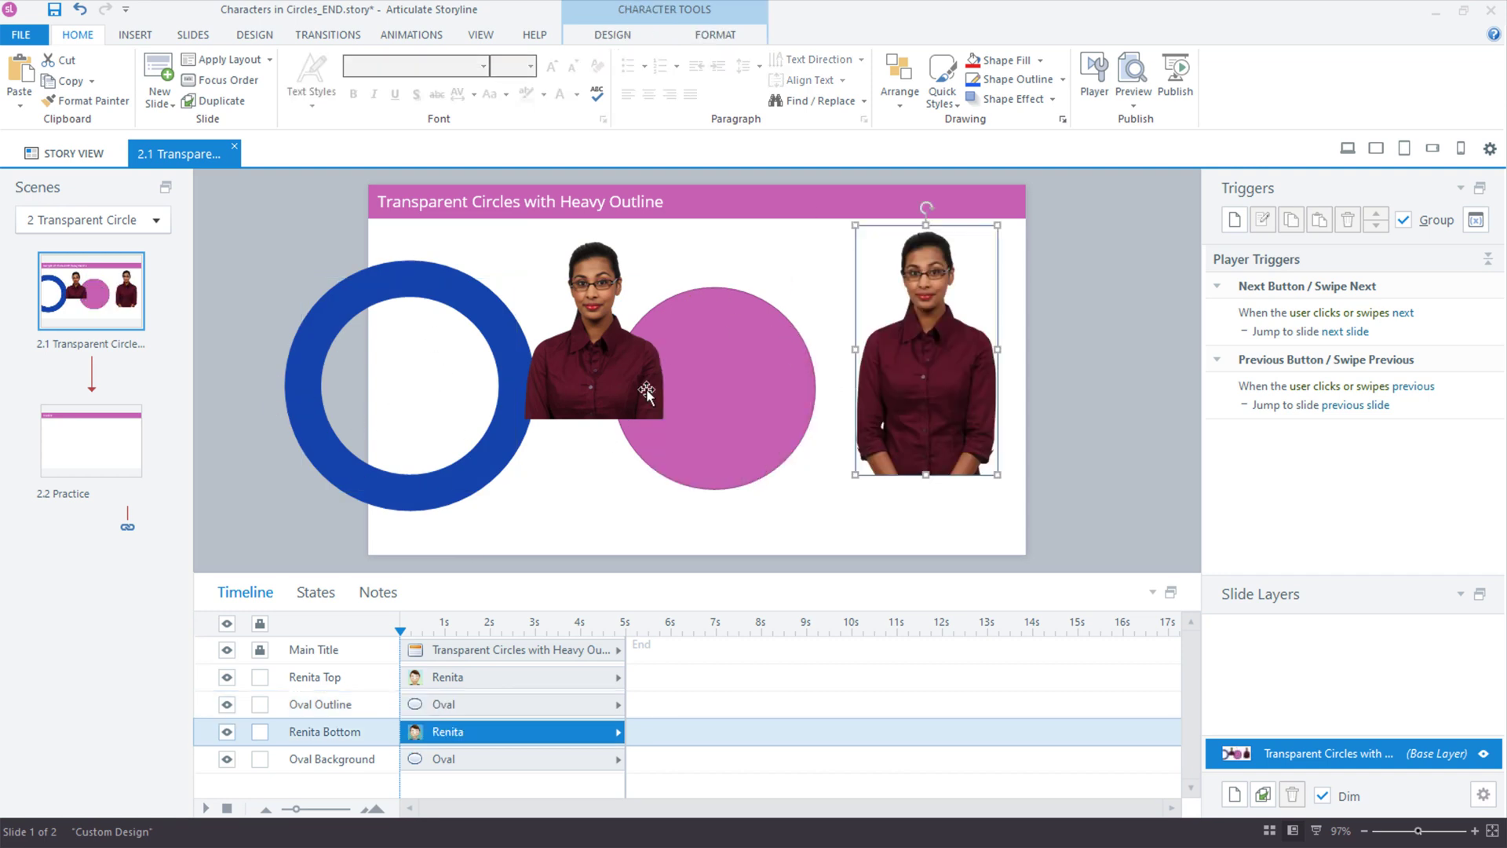
pyautogui.click(699, 355)
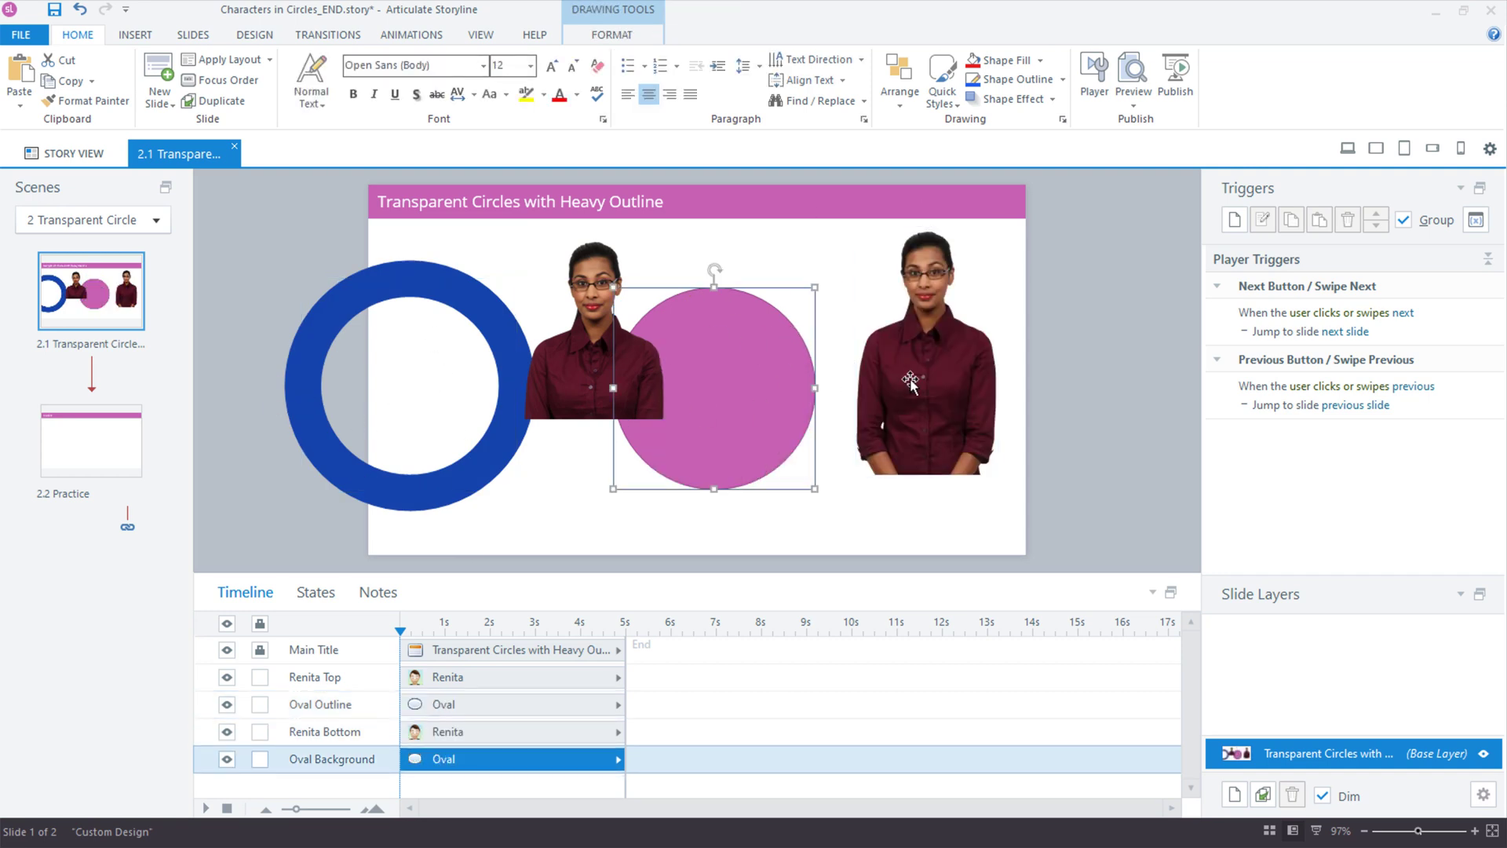
# - Undo the moves of the character copies and the blue ring on slide 2.1
pyautogui.hotkey('ctrl', 'z')
pyautogui.hotkey('ctrl', 'z')
pyautogui.hotkey('ctrl', 'z')
pyautogui.hotkey('ctrl', 'z')
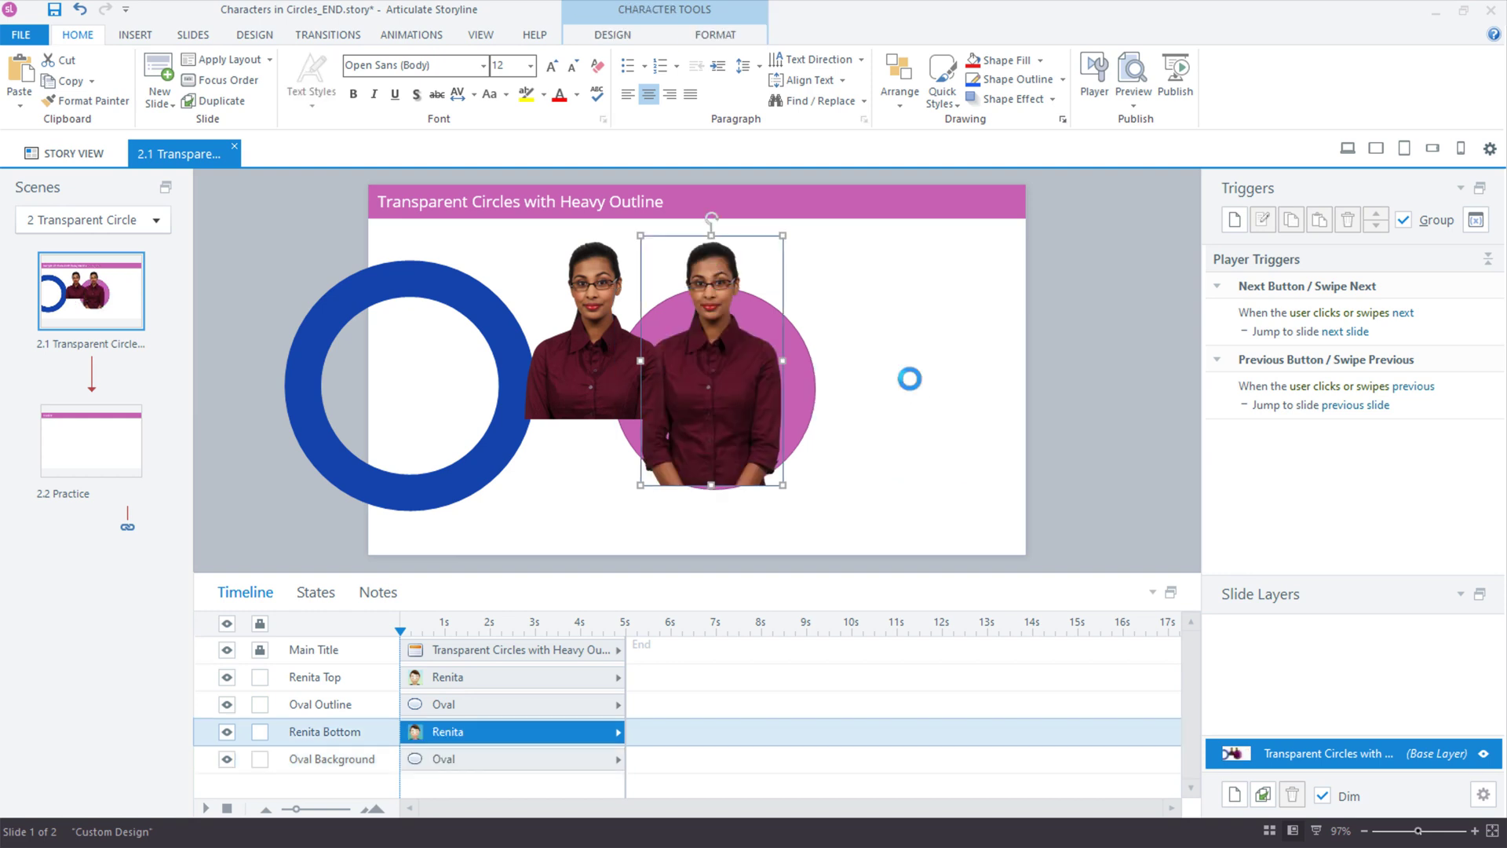
# - On slide 2.2 Practice, insert an oval as a circle and enlarge it to about 235 × 235 px
pyautogui.click(94, 445)
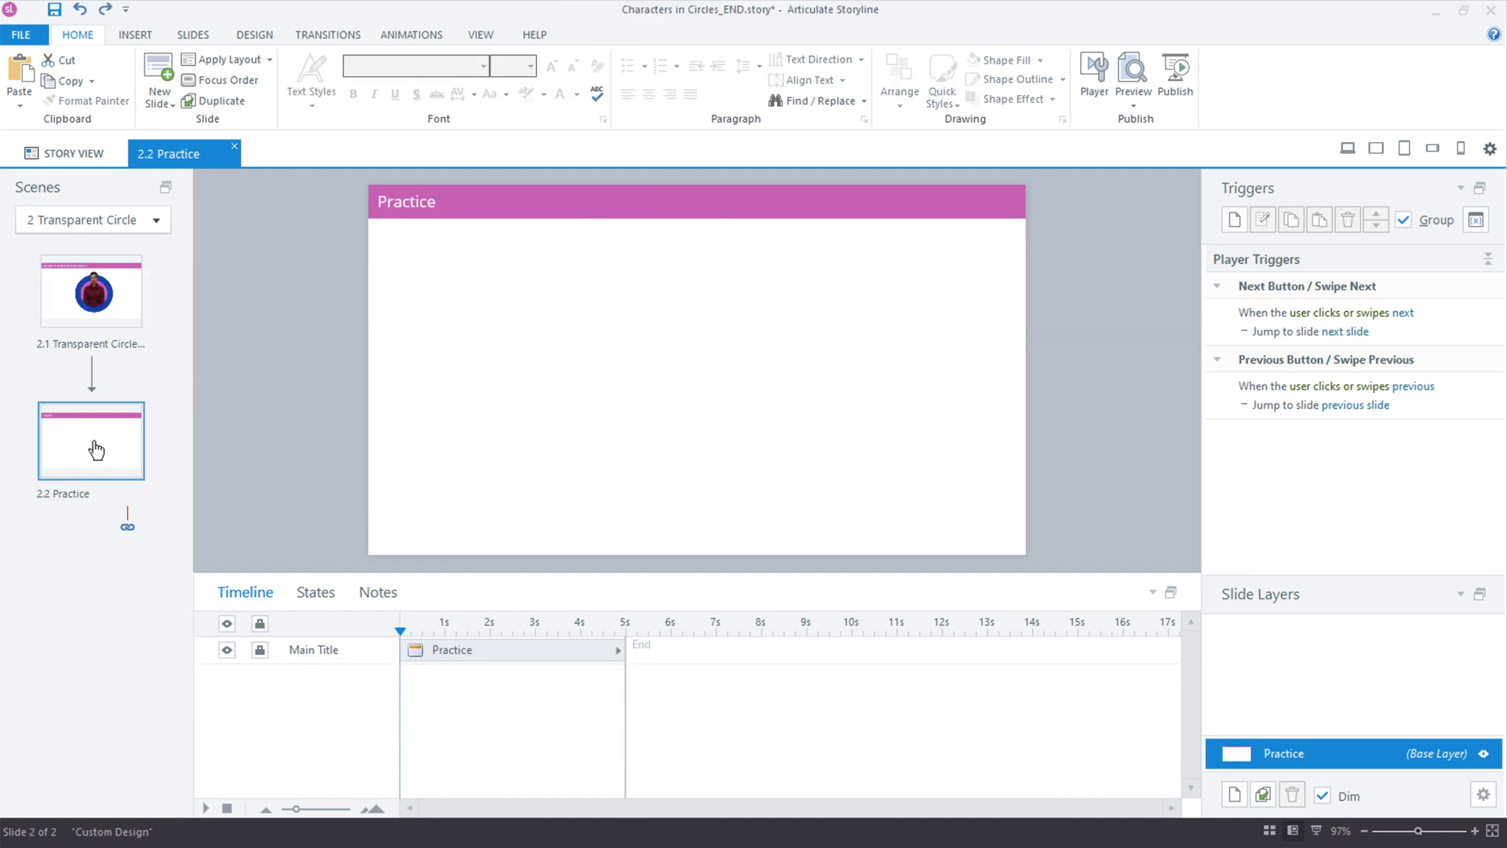
pyautogui.click(152, 36)
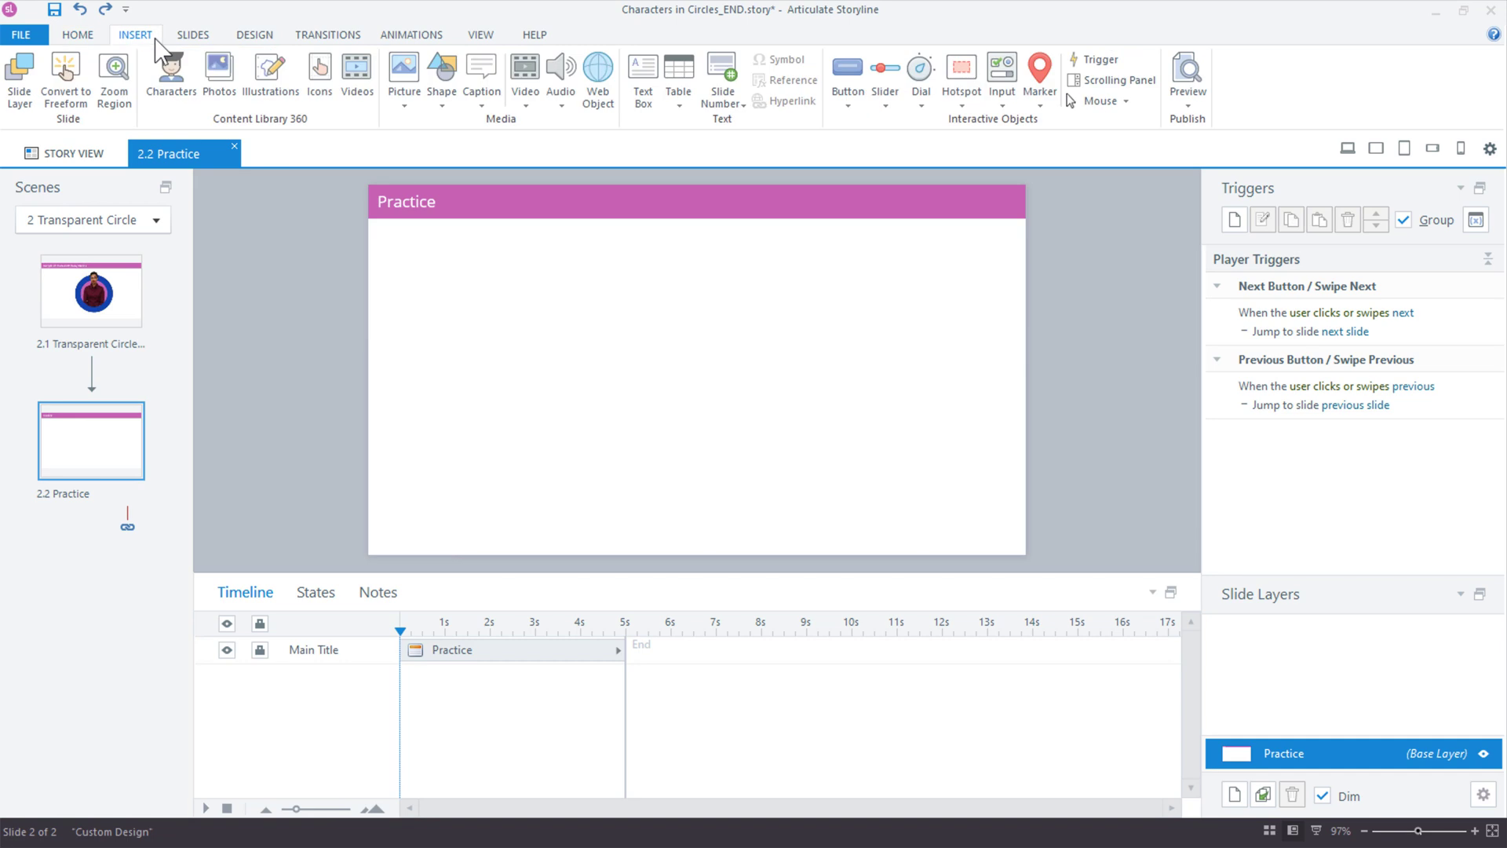
pyautogui.click(438, 101)
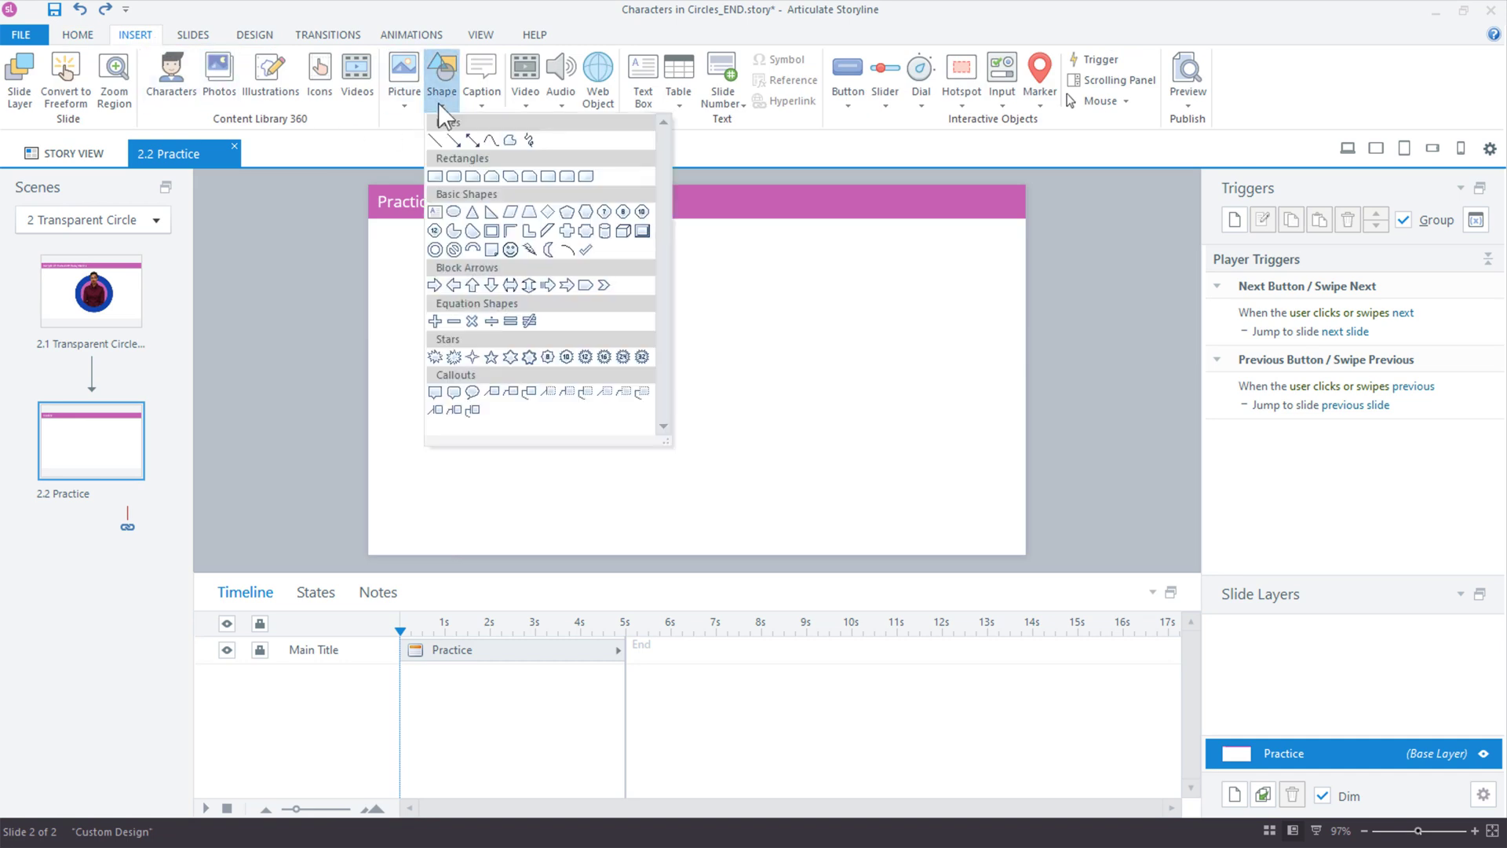
pyautogui.click(455, 215)
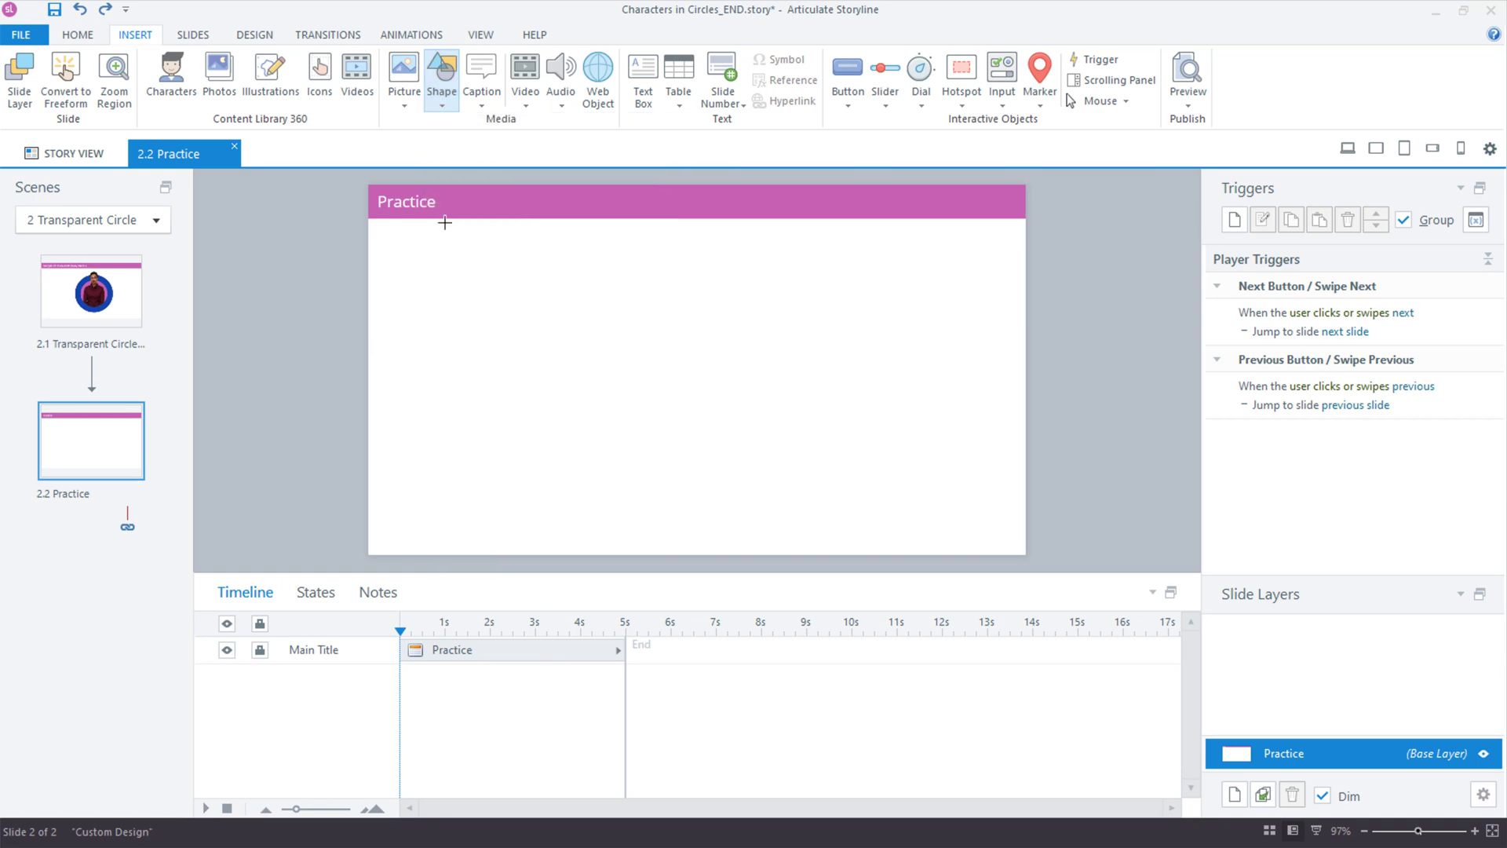
pyautogui.click(549, 290)
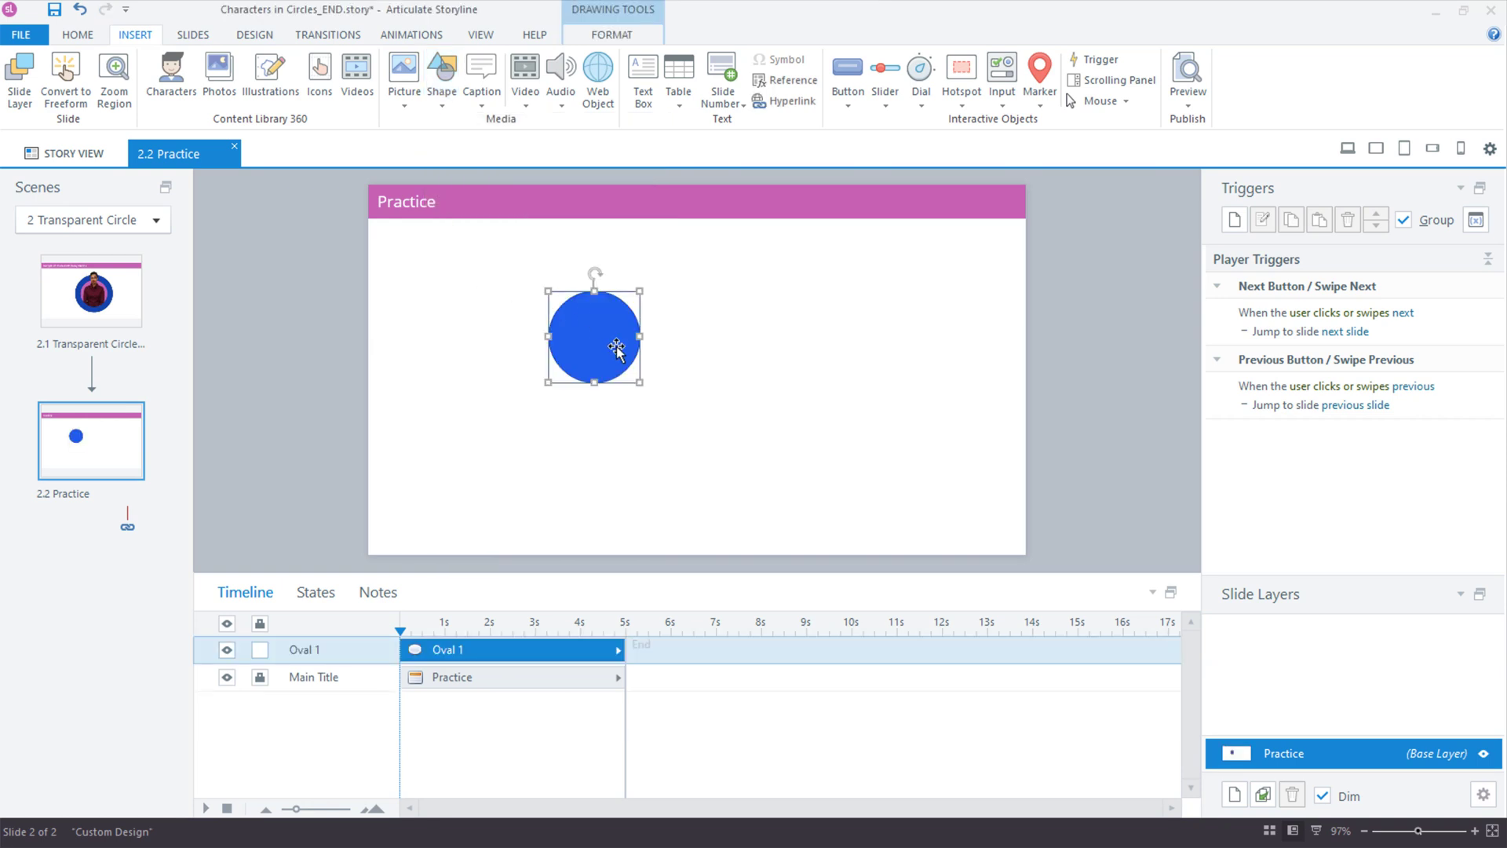
pyautogui.moveTo(636, 385); pyautogui.dragTo(763, 506)
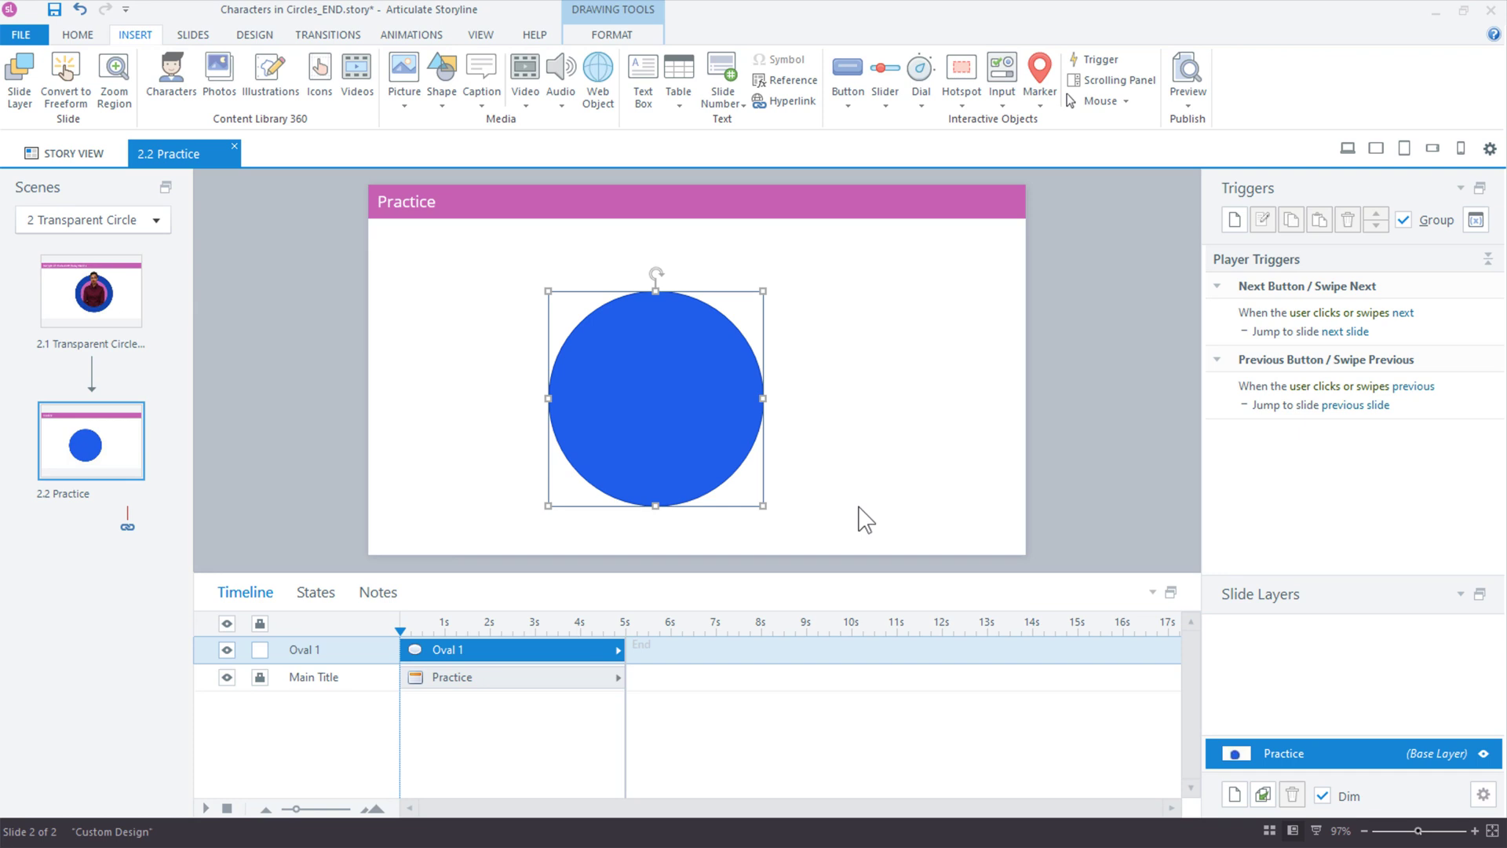
# - Lock the circle's aspect ratio and enlarge it to about 257 × 257 px near the middle of the slide
pyautogui.rightClick(644, 312)
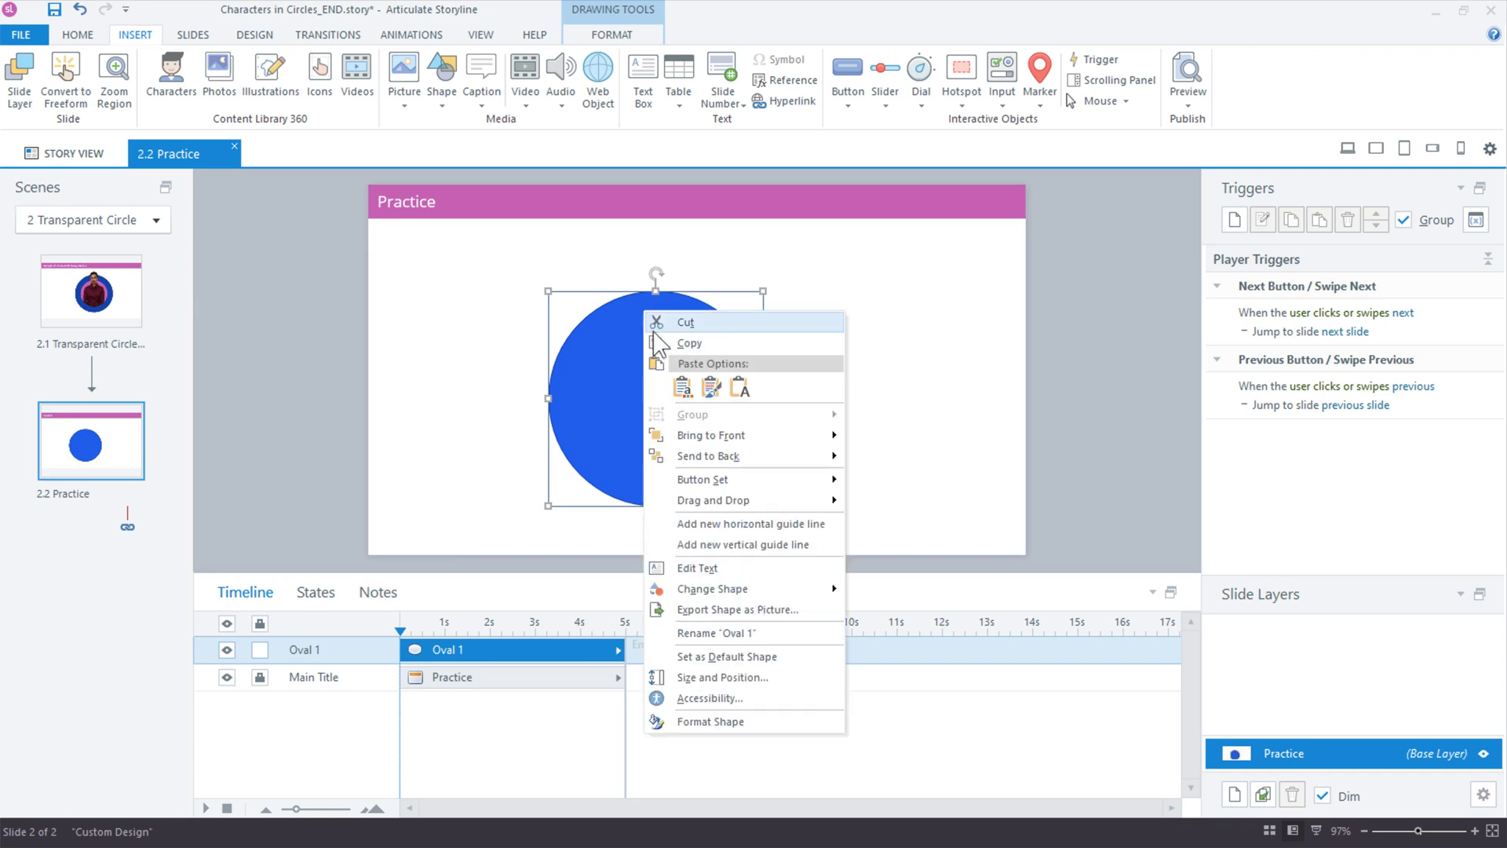
pyautogui.click(756, 678)
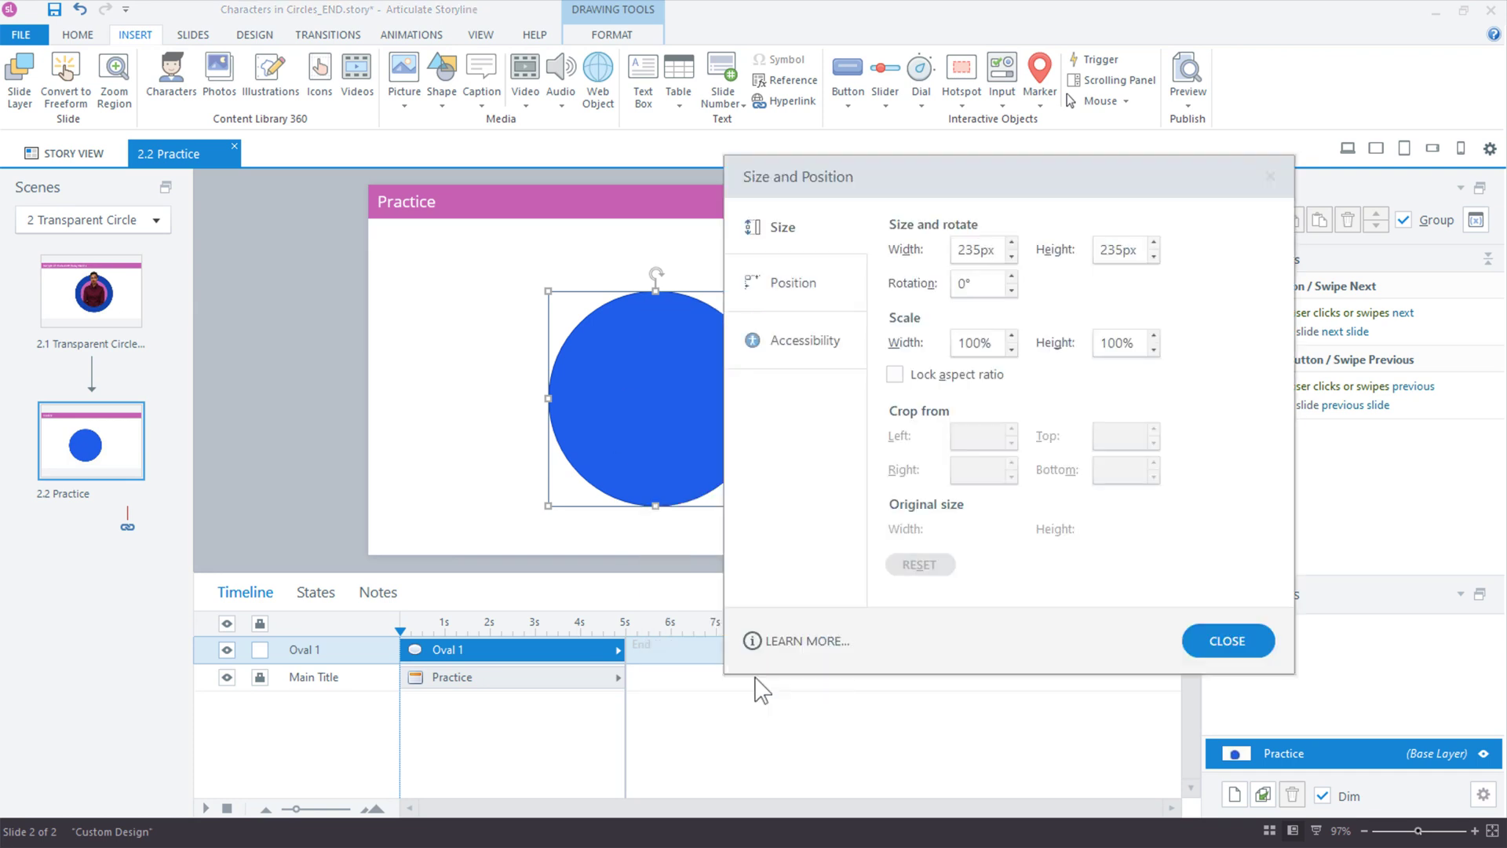
pyautogui.click(898, 383)
pyautogui.click(1201, 642)
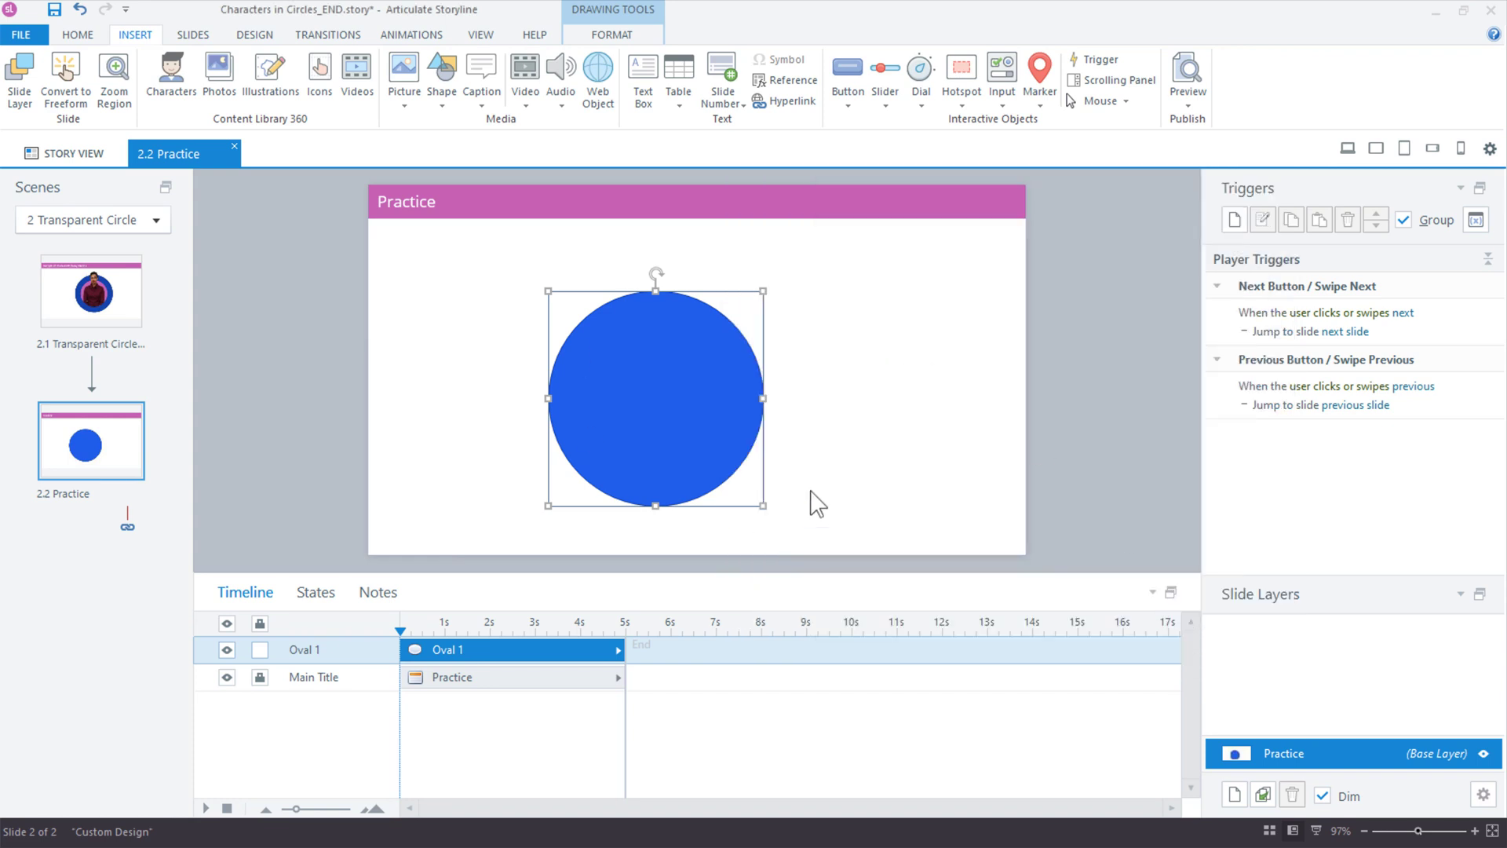
pyautogui.moveTo(717, 417); pyautogui.dragTo(715, 373)
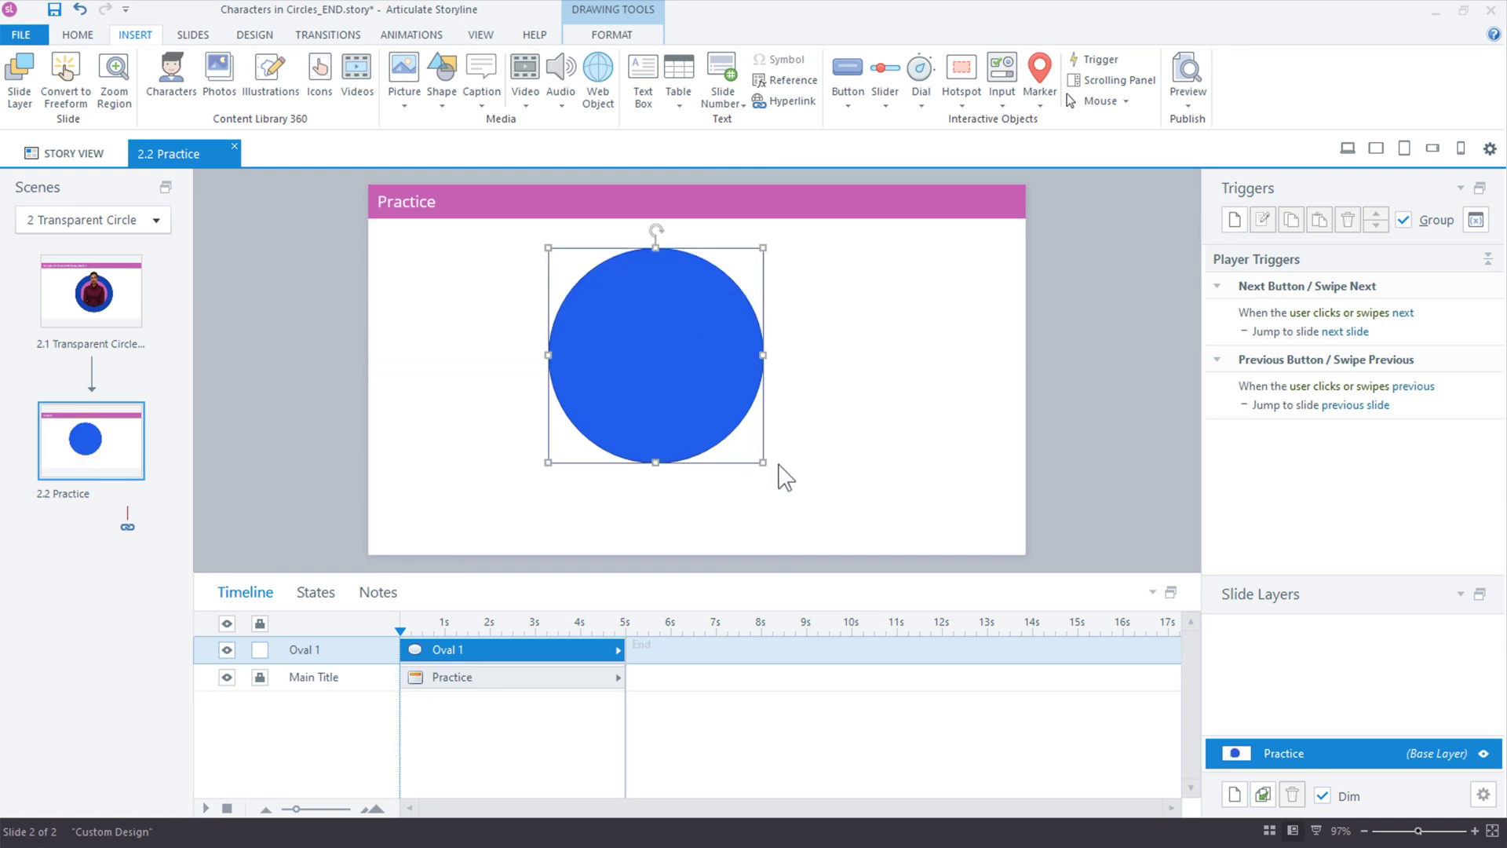
pyautogui.moveTo(763, 463); pyautogui.dragTo(783, 482)
pyautogui.moveTo(722, 403); pyautogui.dragTo(728, 411)
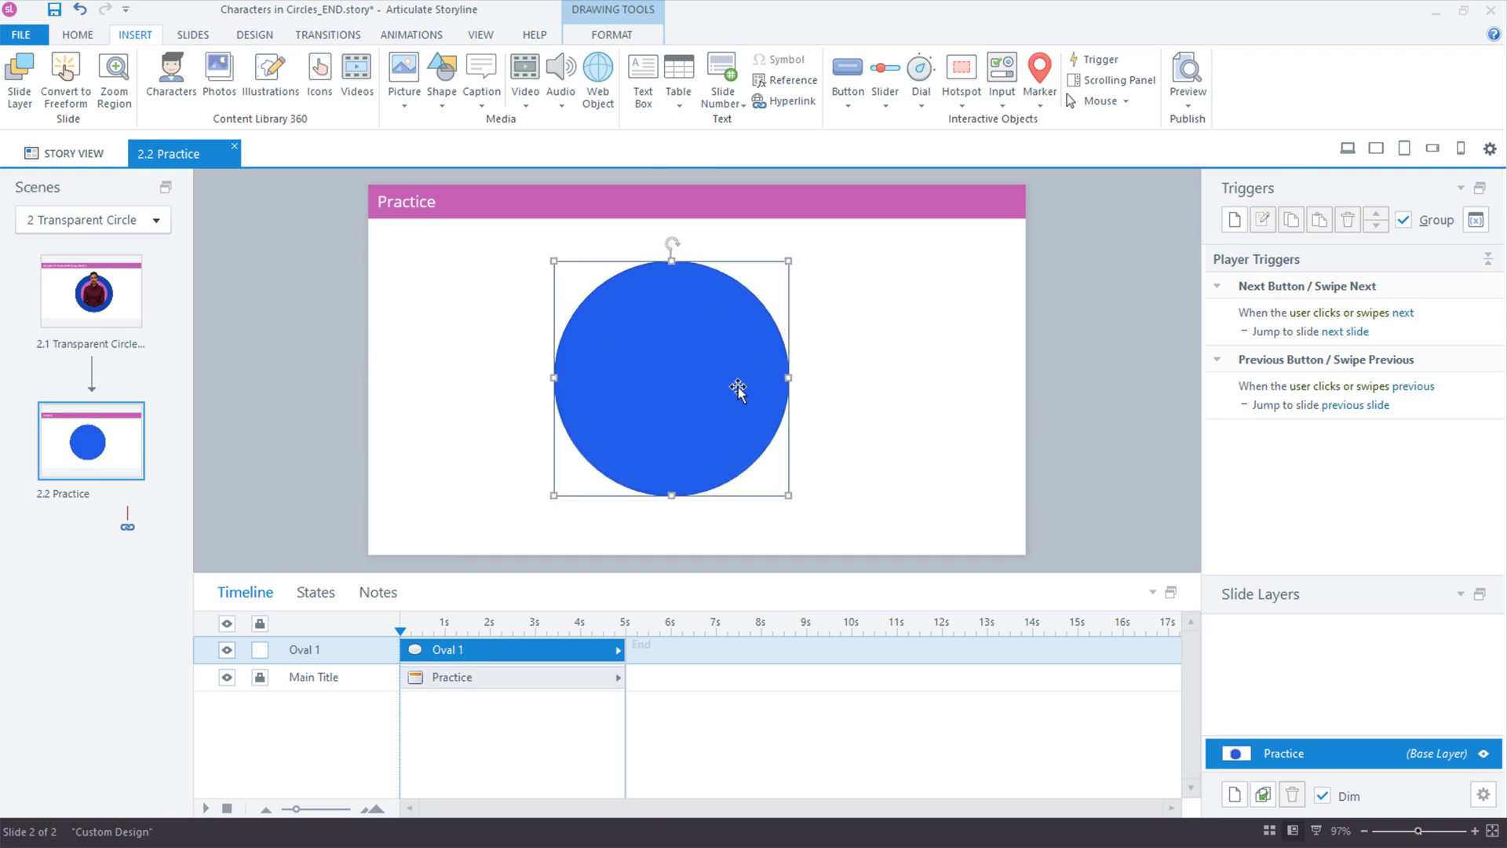
# - Set the circle's shape fill to No Fill
pyautogui.click(607, 39)
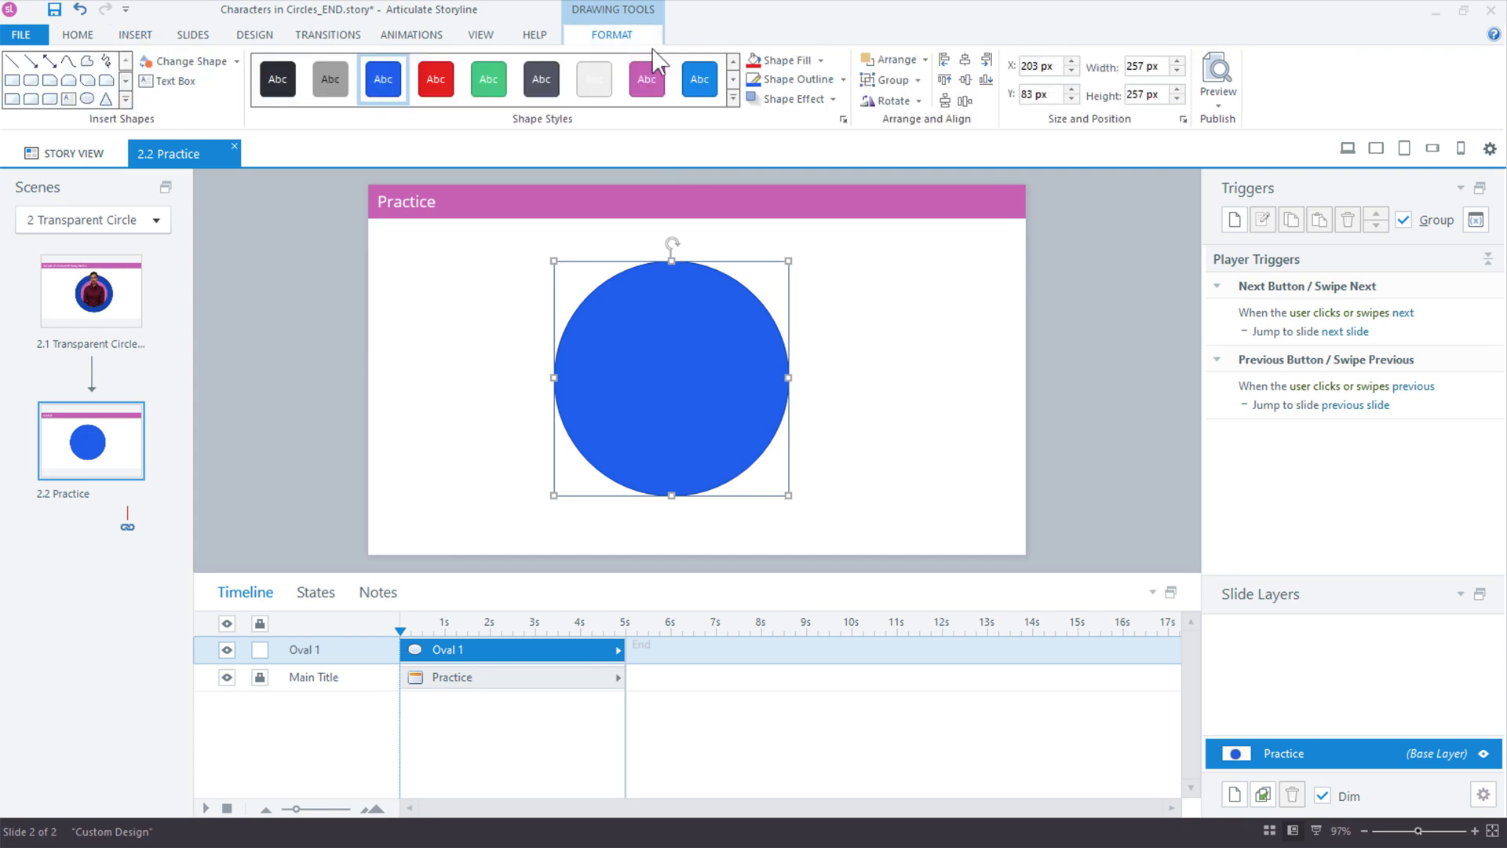
pyautogui.click(821, 60)
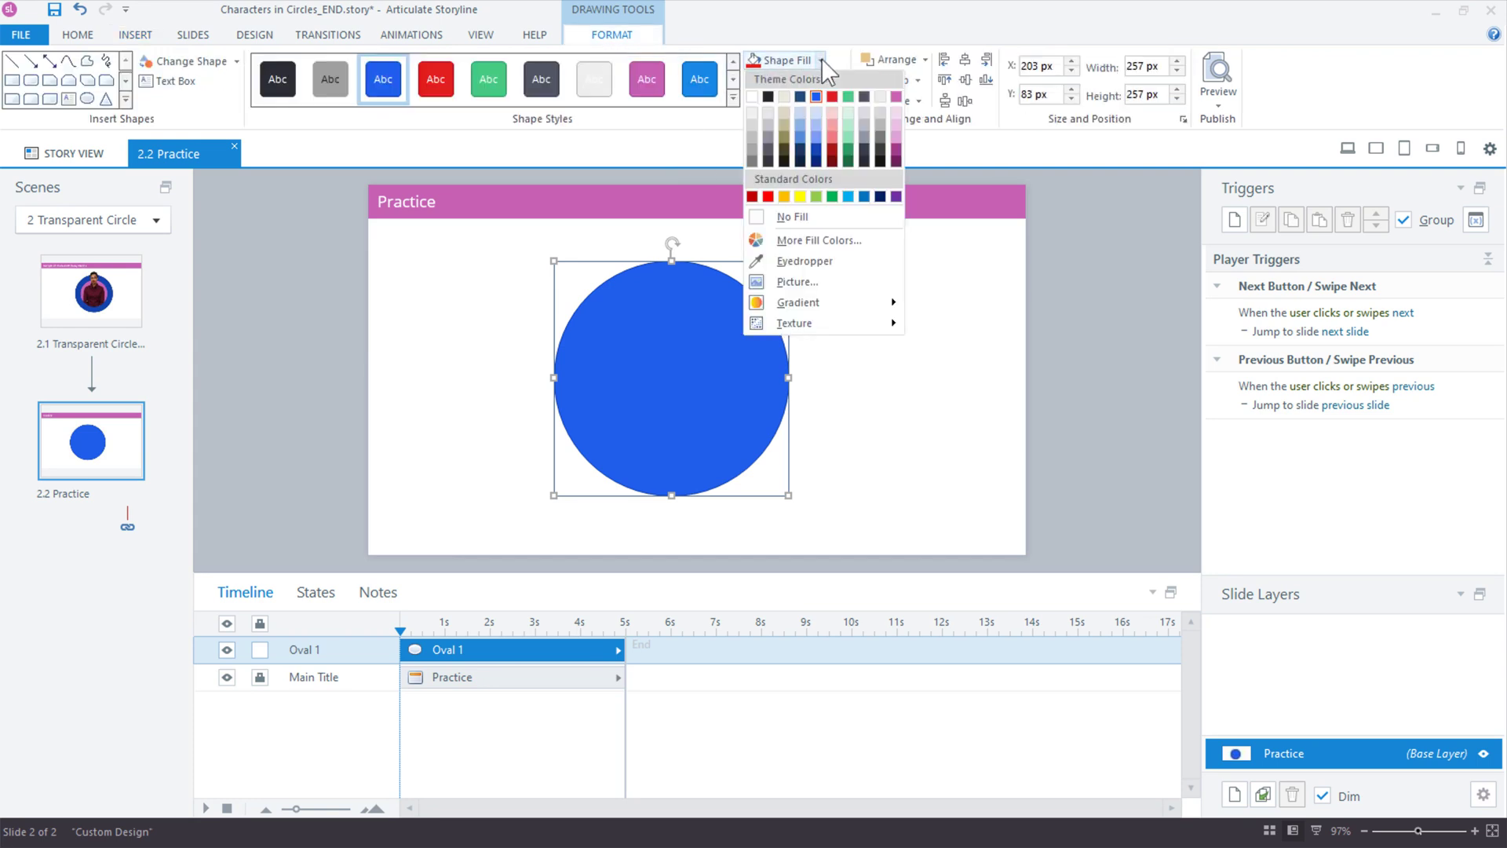
pyautogui.click(795, 218)
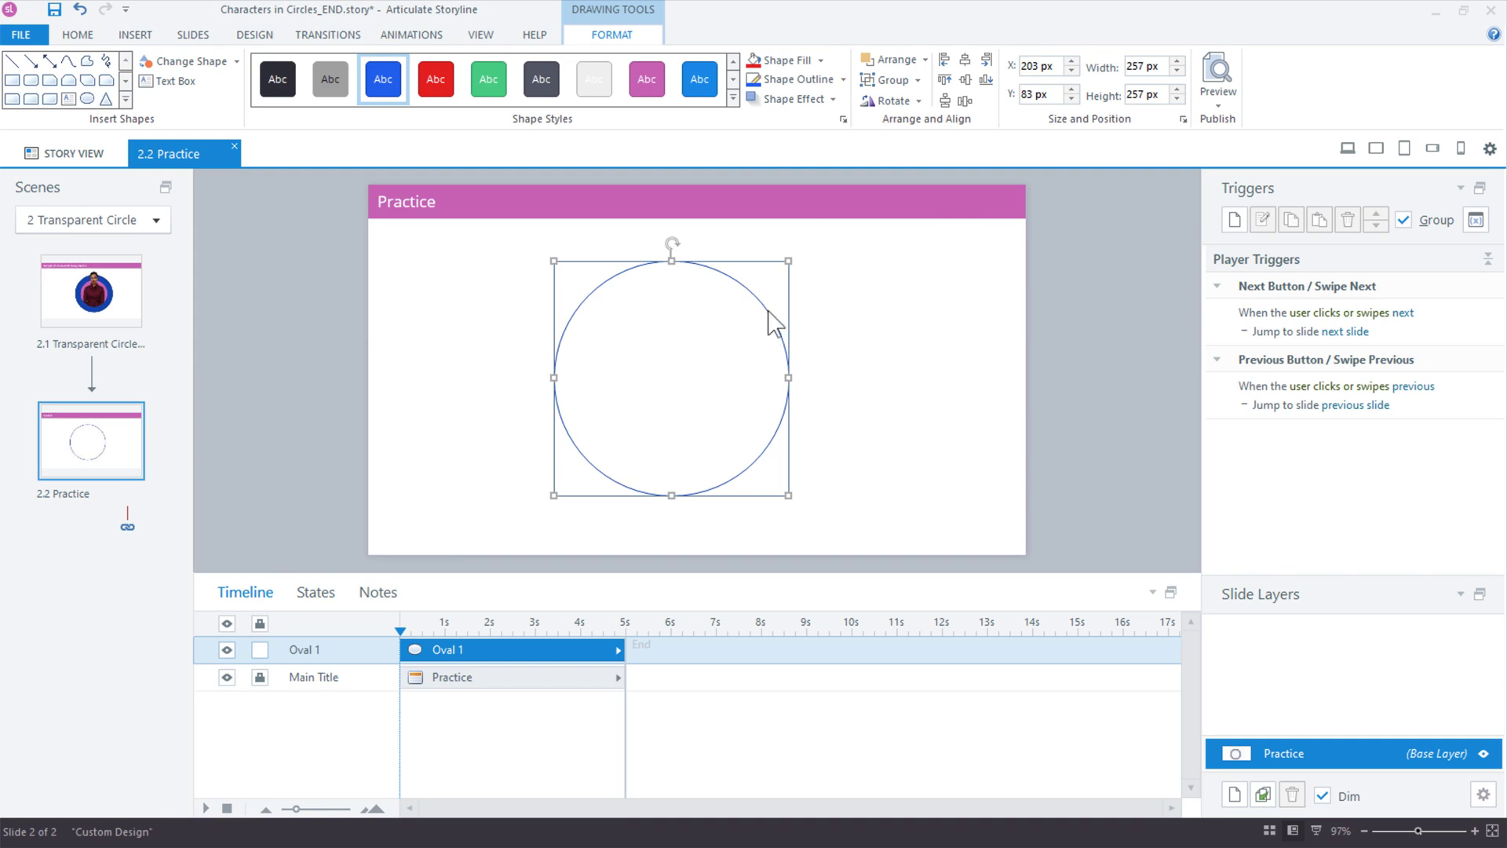
# - Set the circle's outline width to 40 px in the line style settings
pyautogui.click(844, 80)
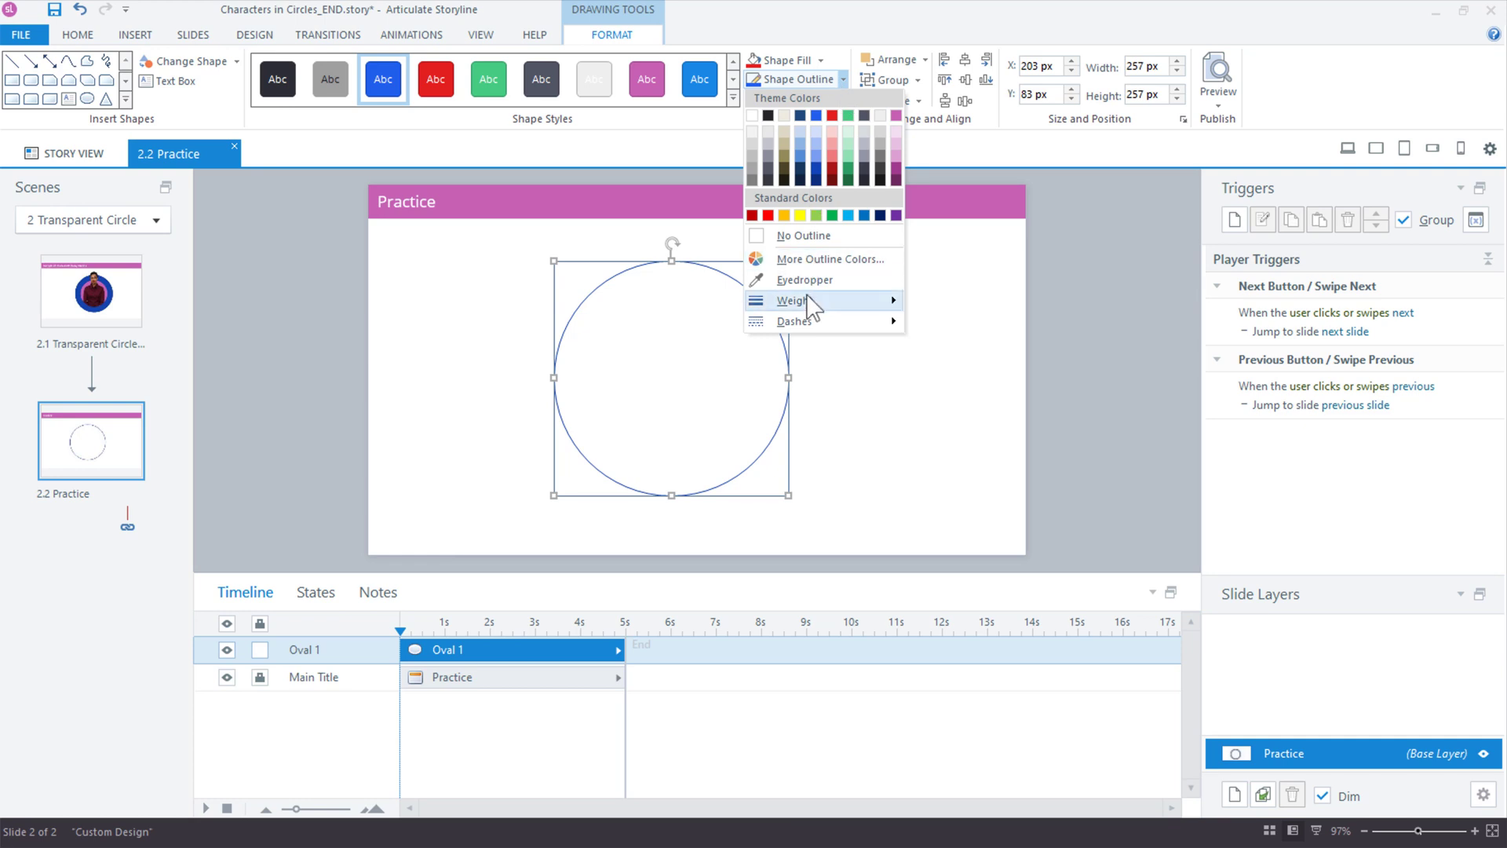
pyautogui.moveTo(807, 303)
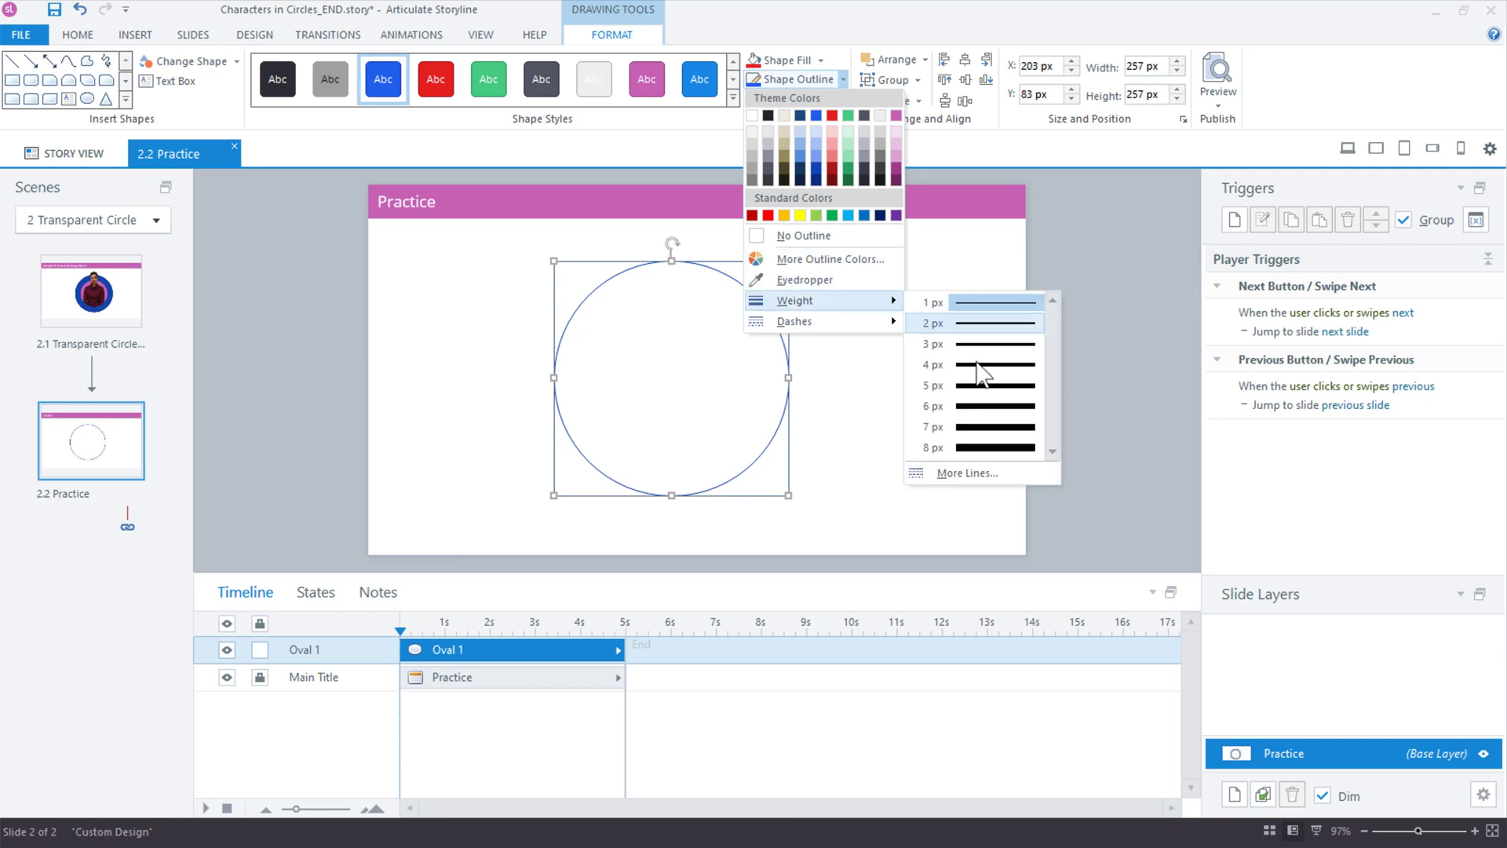
pyautogui.click(972, 474)
pyautogui.moveTo(1078, 139); pyautogui.dragTo(943, 139)
pyautogui.doubleClick(1136, 215)
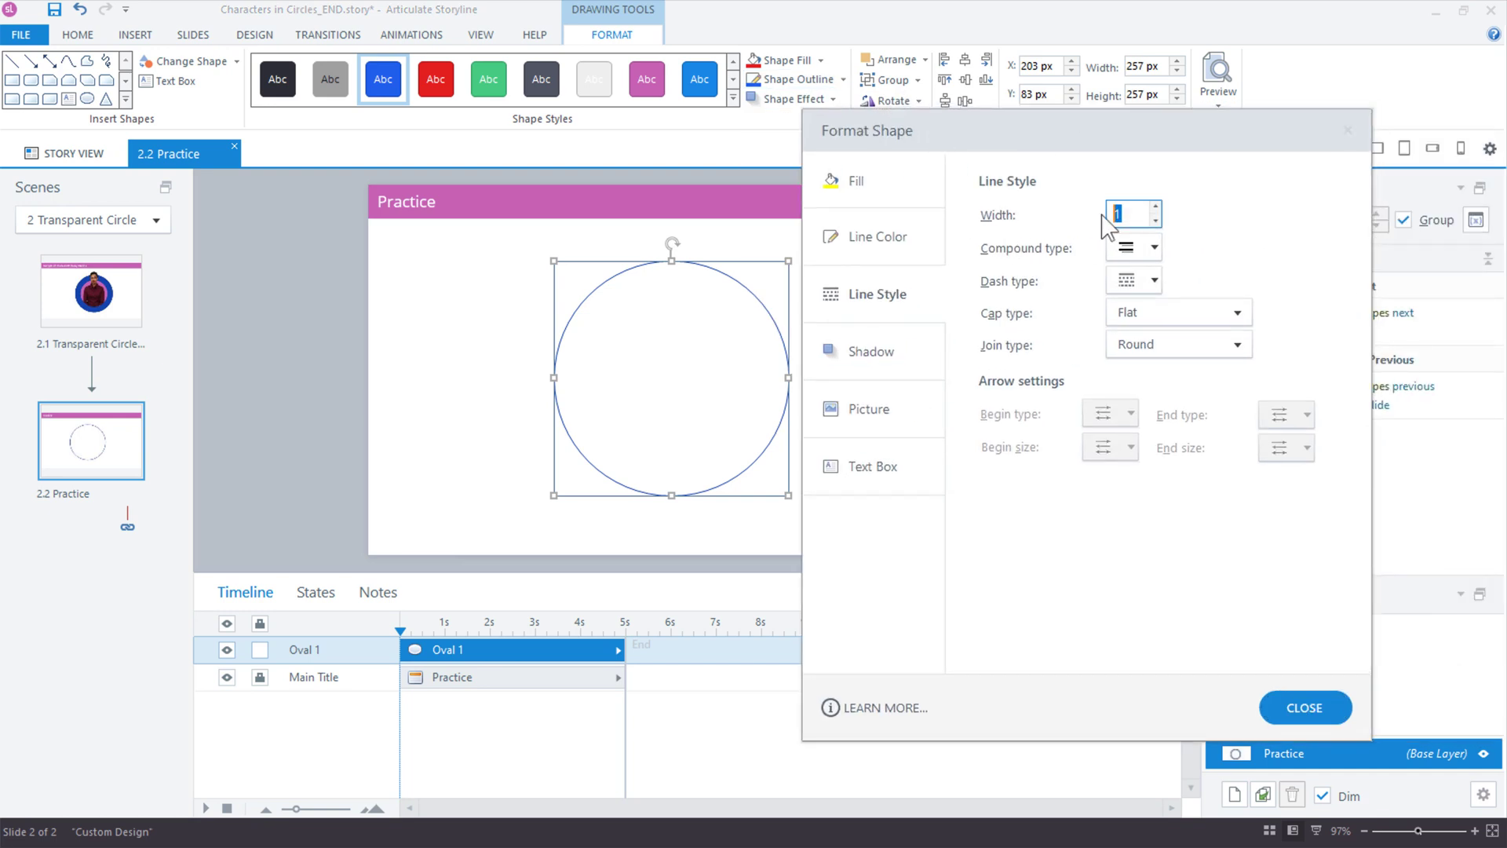
pyautogui.write('40')
pyautogui.press('Tab')
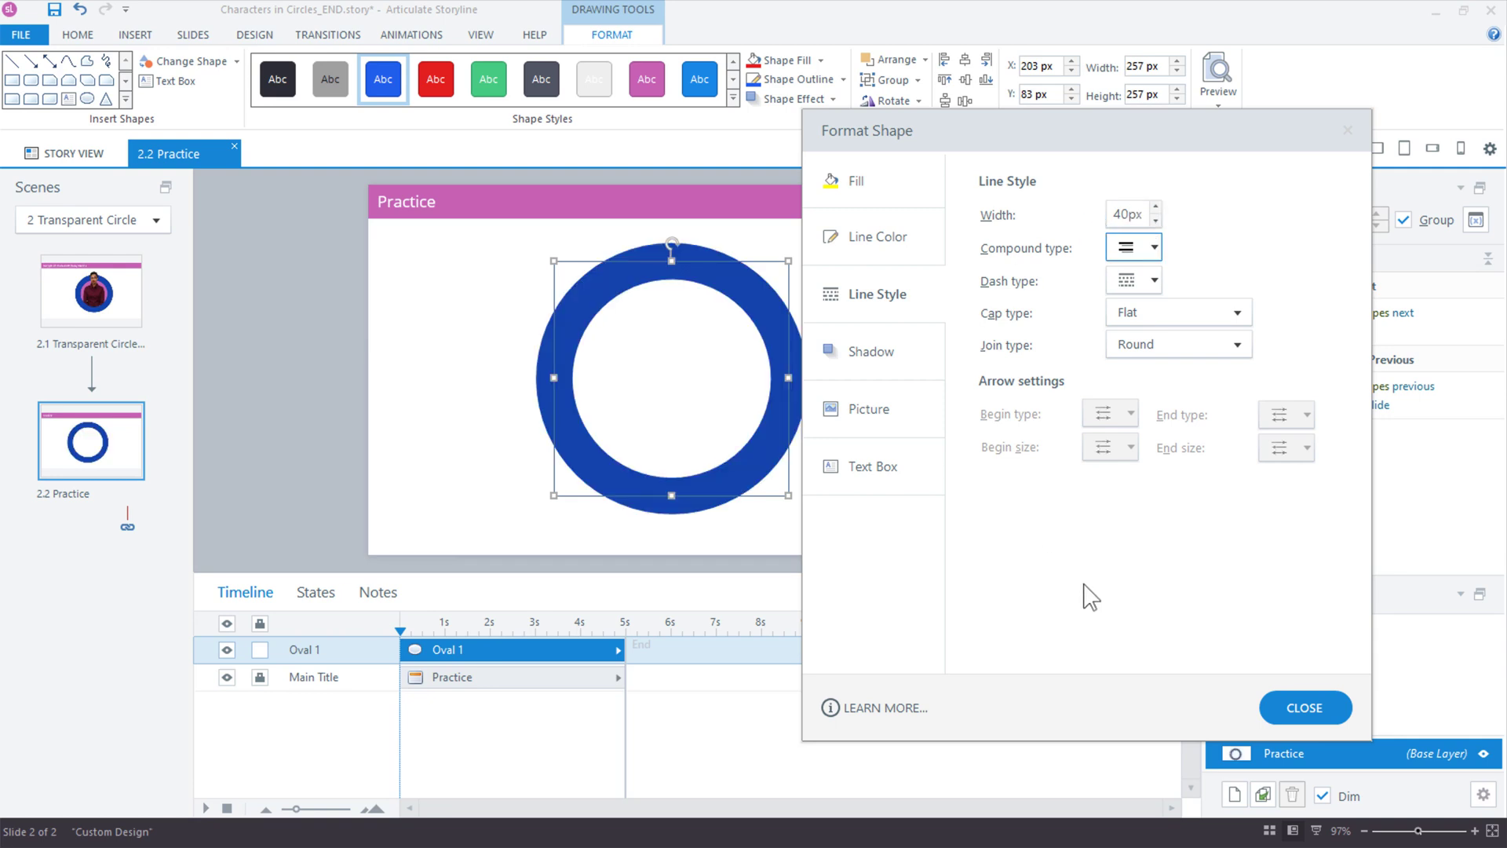
pyautogui.click(1303, 708)
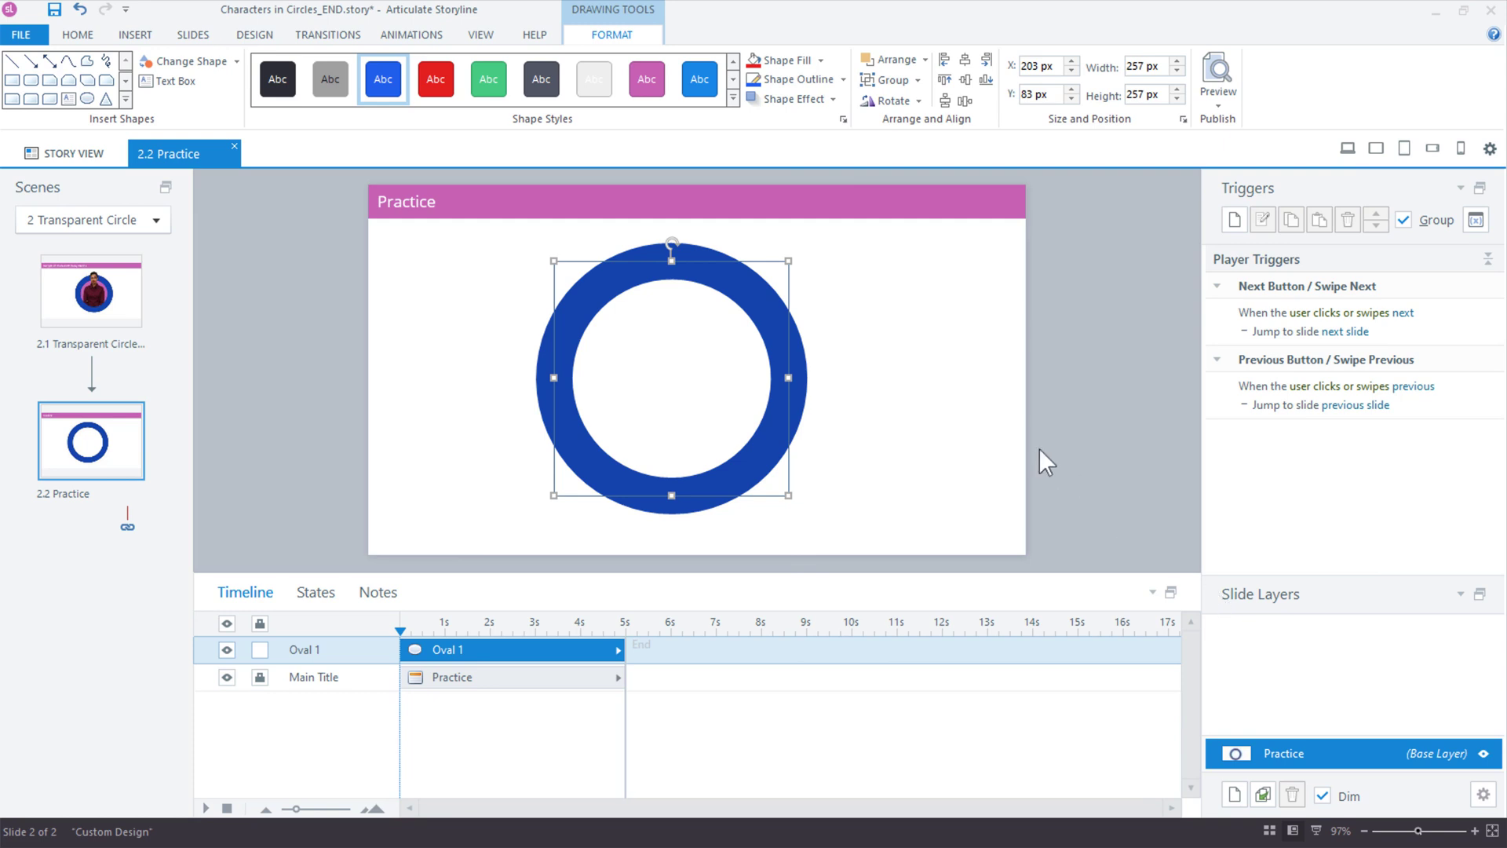
# - Insert the photographic character Renita and crop off the lower body, leaving about 72 × 121 px
pyautogui.click(132, 35)
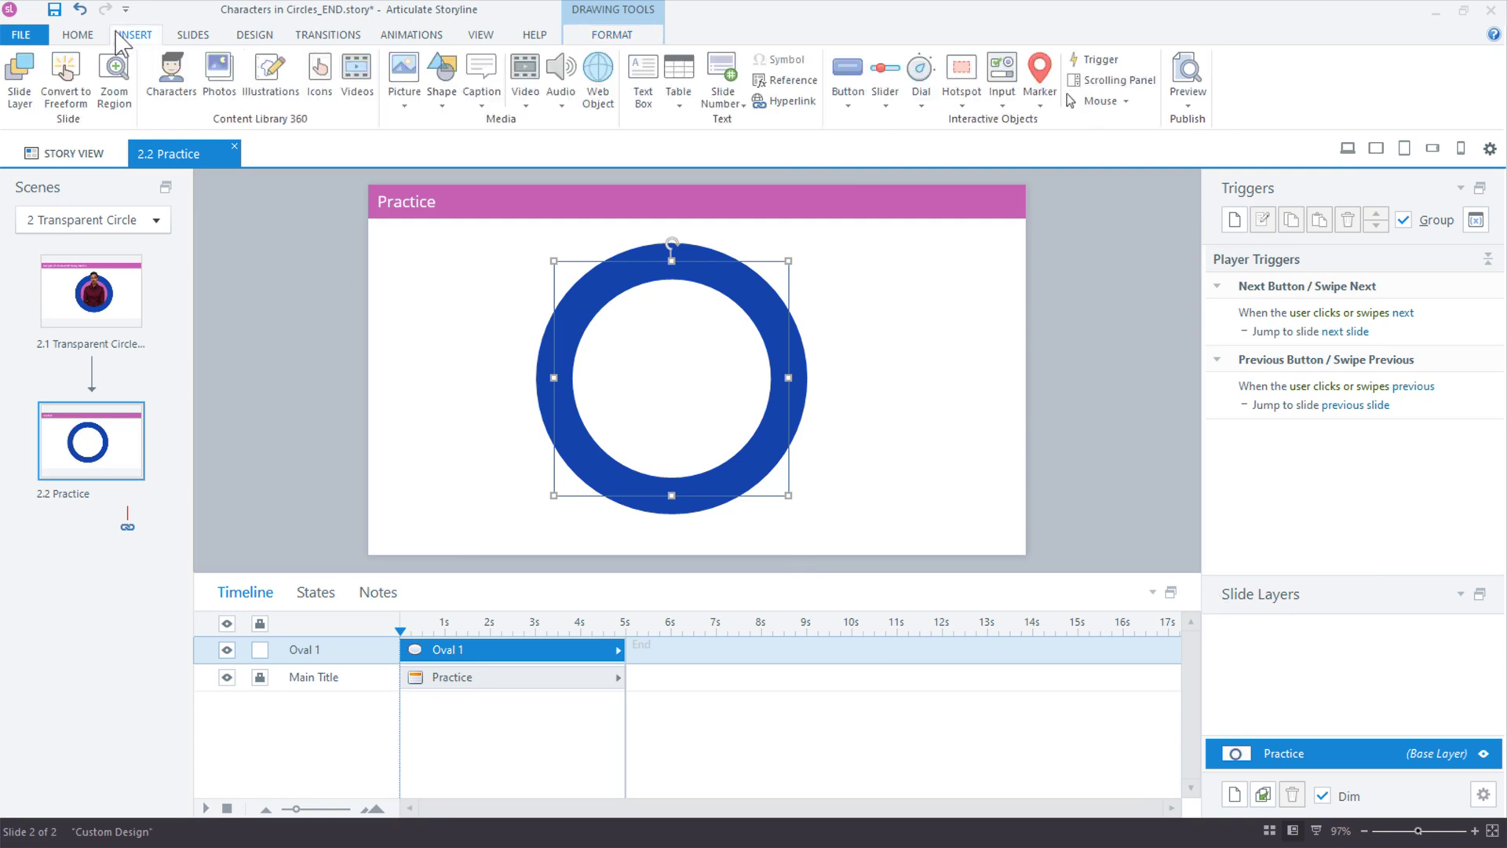
pyautogui.click(166, 72)
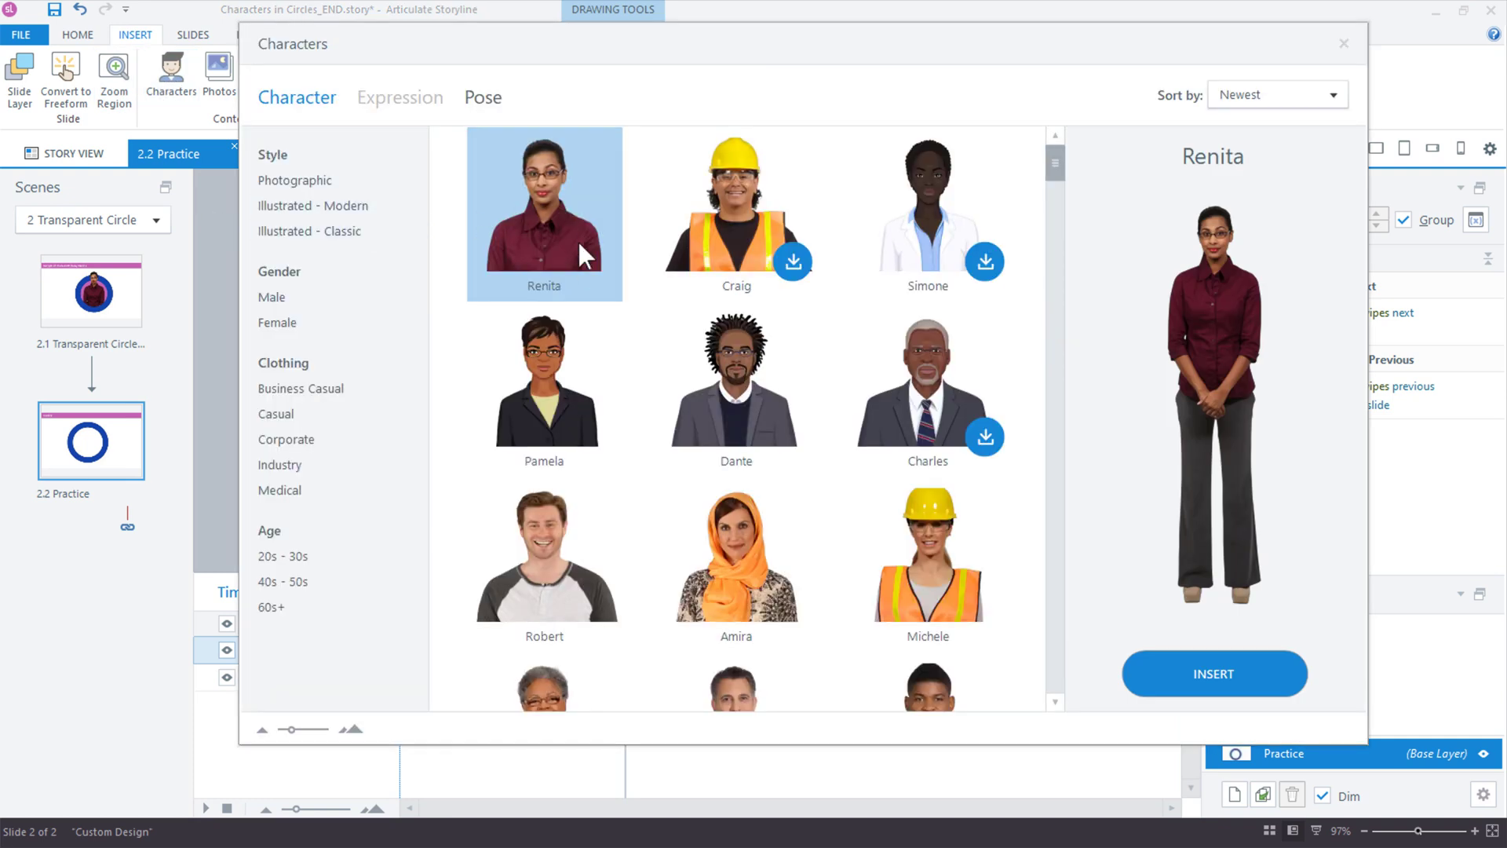
pyautogui.click(1212, 675)
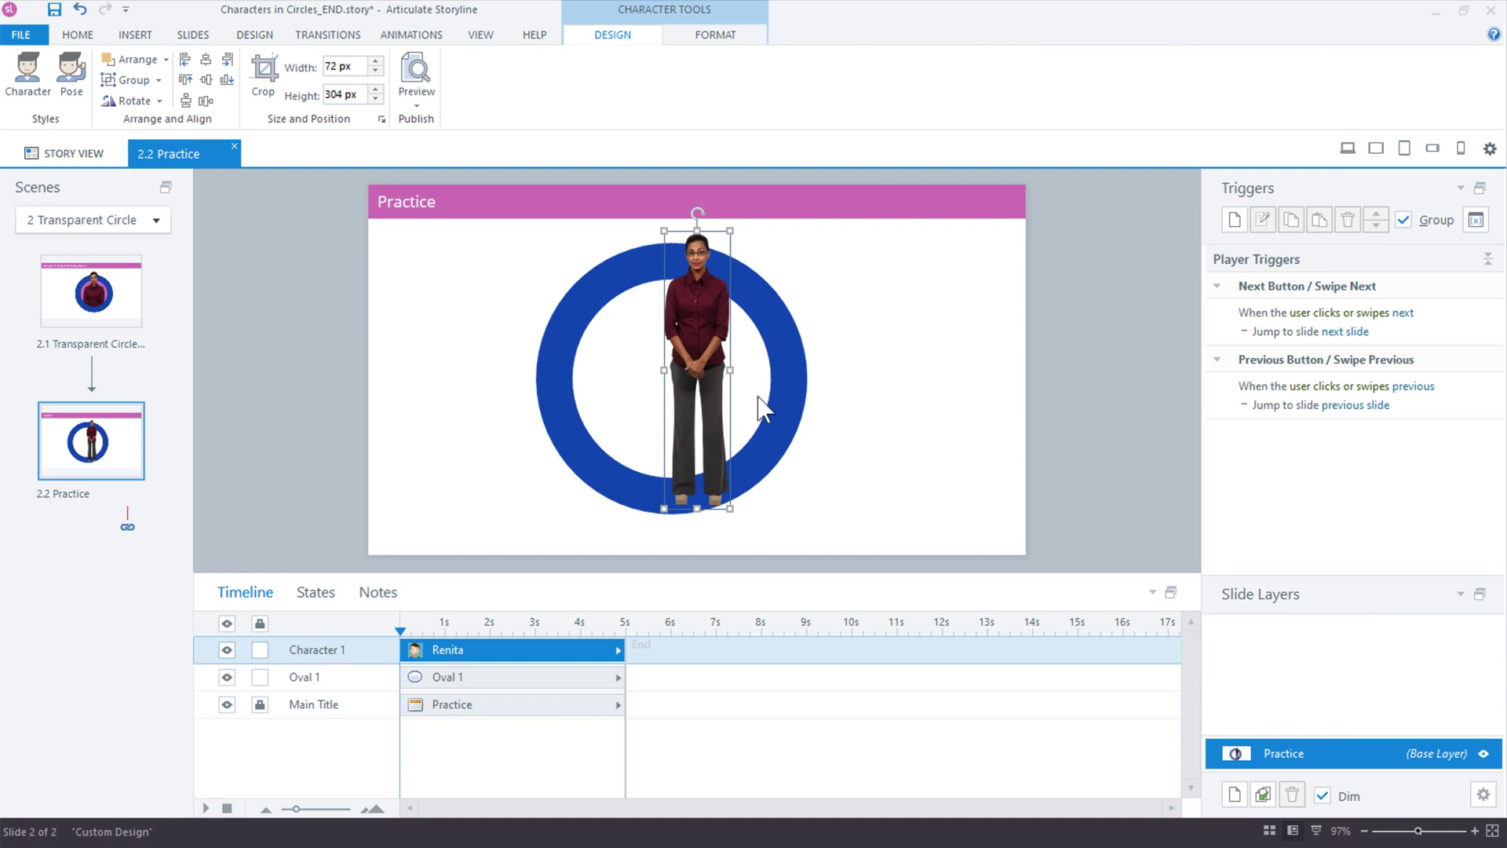
pyautogui.click(267, 77)
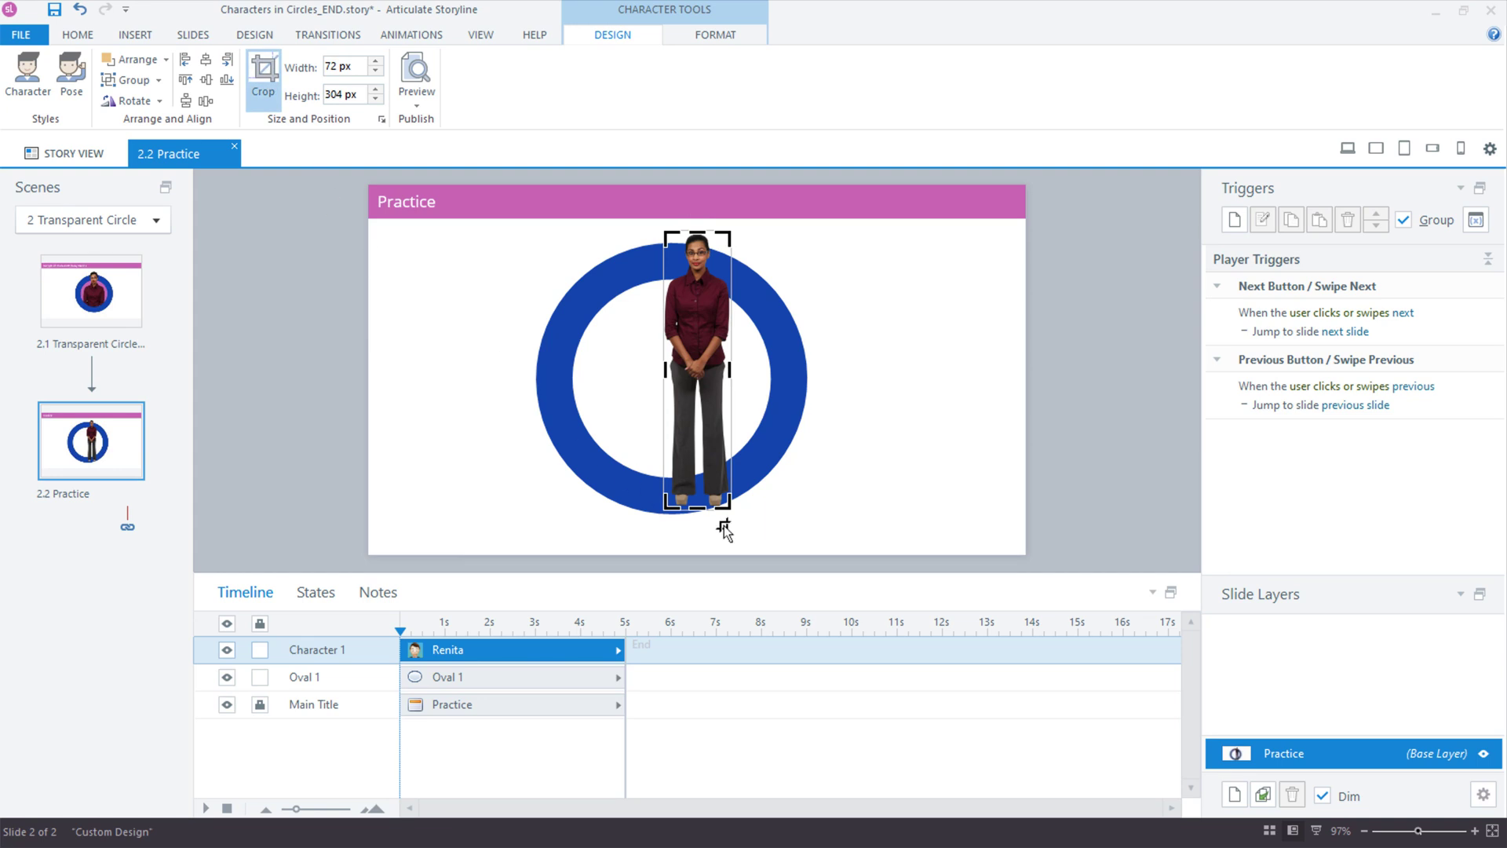
pyautogui.moveTo(701, 508); pyautogui.dragTo(701, 342)
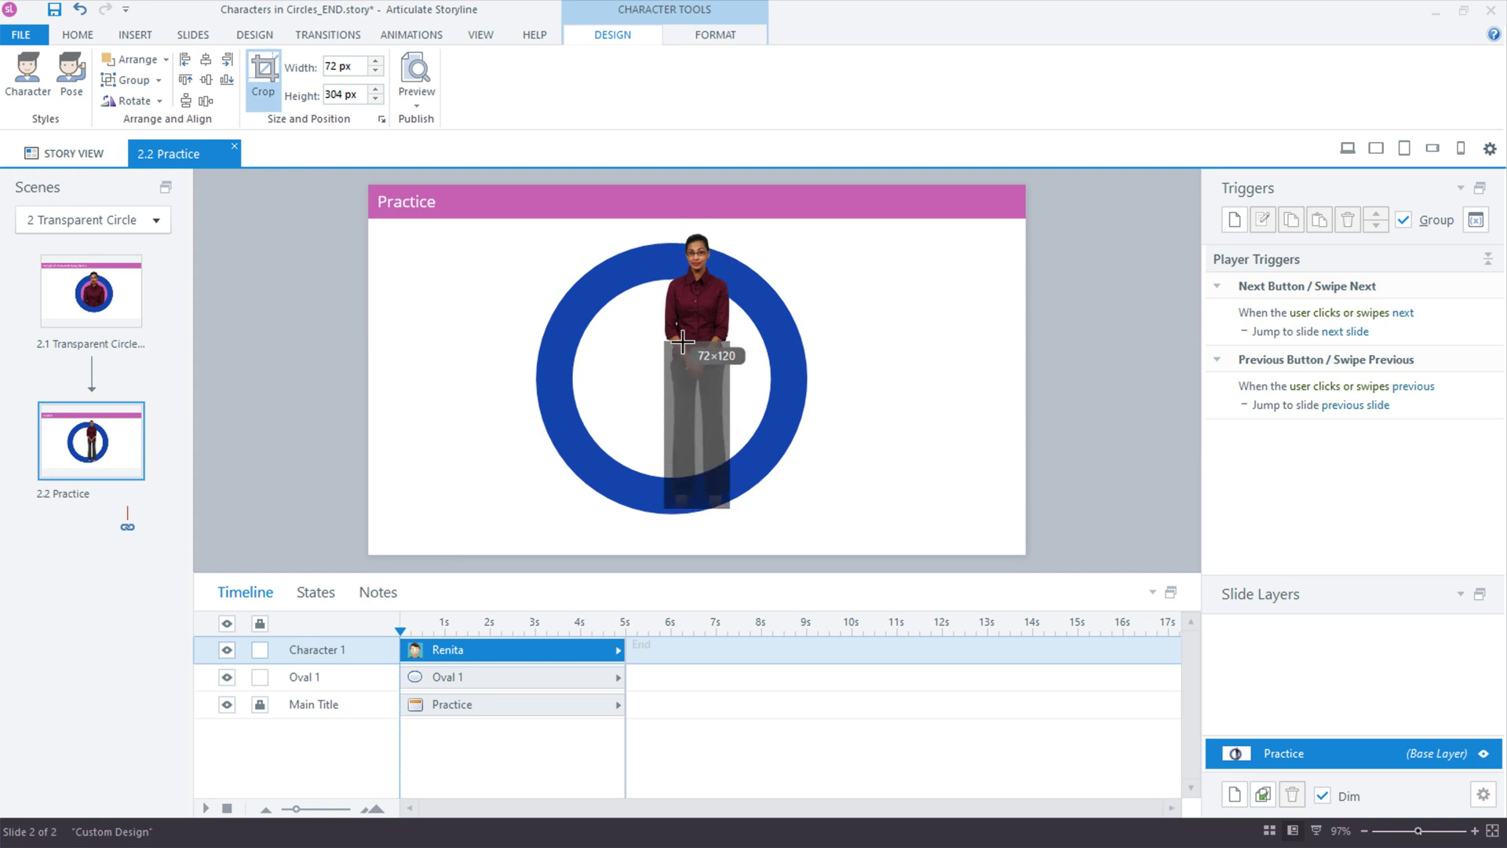
pyautogui.click(903, 355)
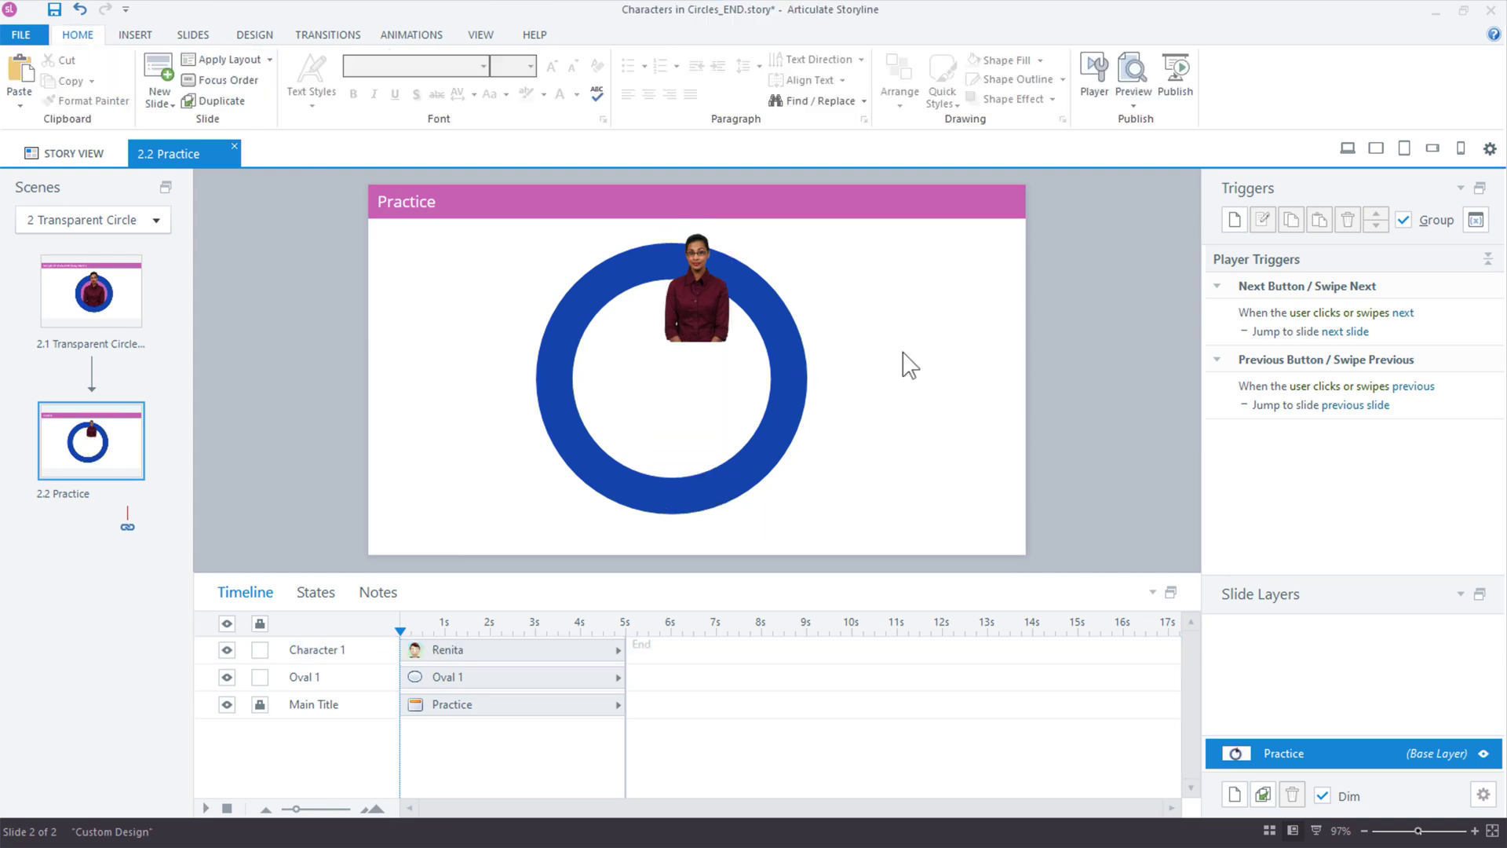
# - Enlarge the cropped character to about 183 × 310 px over the blue ring and shift both together lower on the slide
pyautogui.click(688, 286)
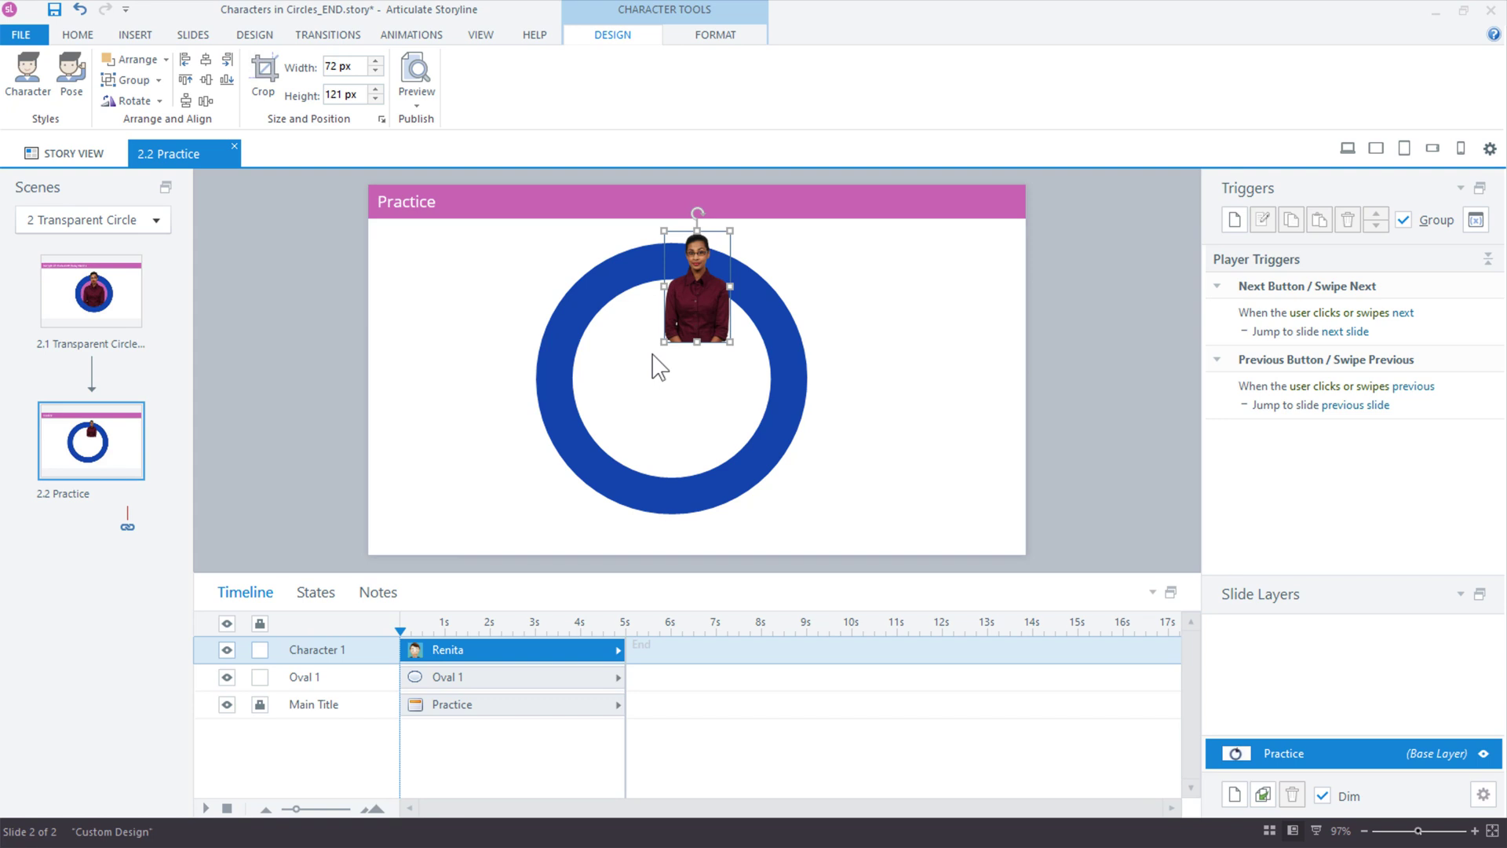
pyautogui.moveTo(659, 346); pyautogui.dragTo(573, 518)
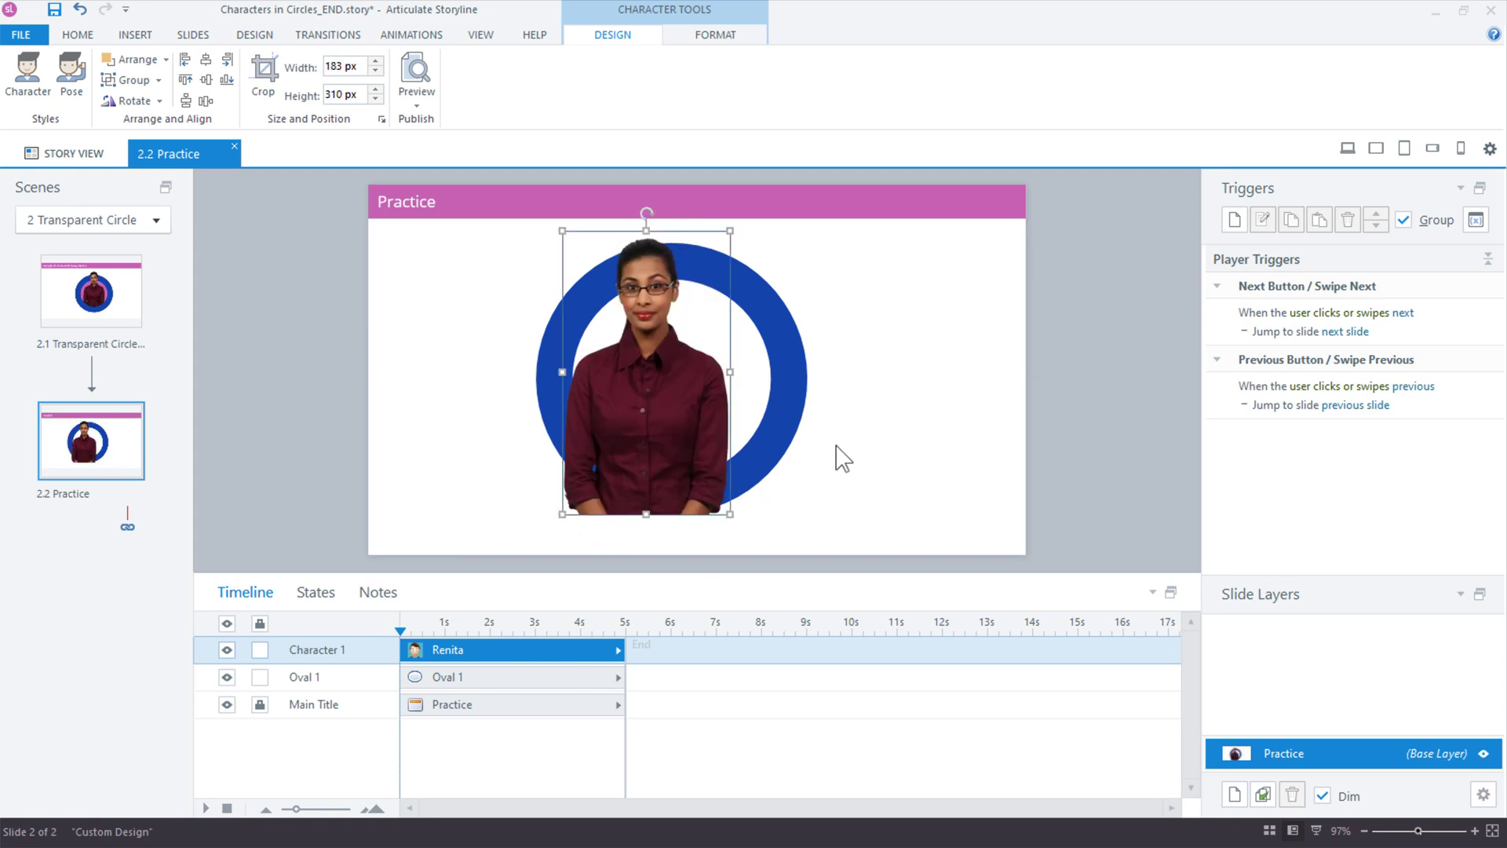
pyautogui.moveTo(650, 428); pyautogui.dragTo(668, 395)
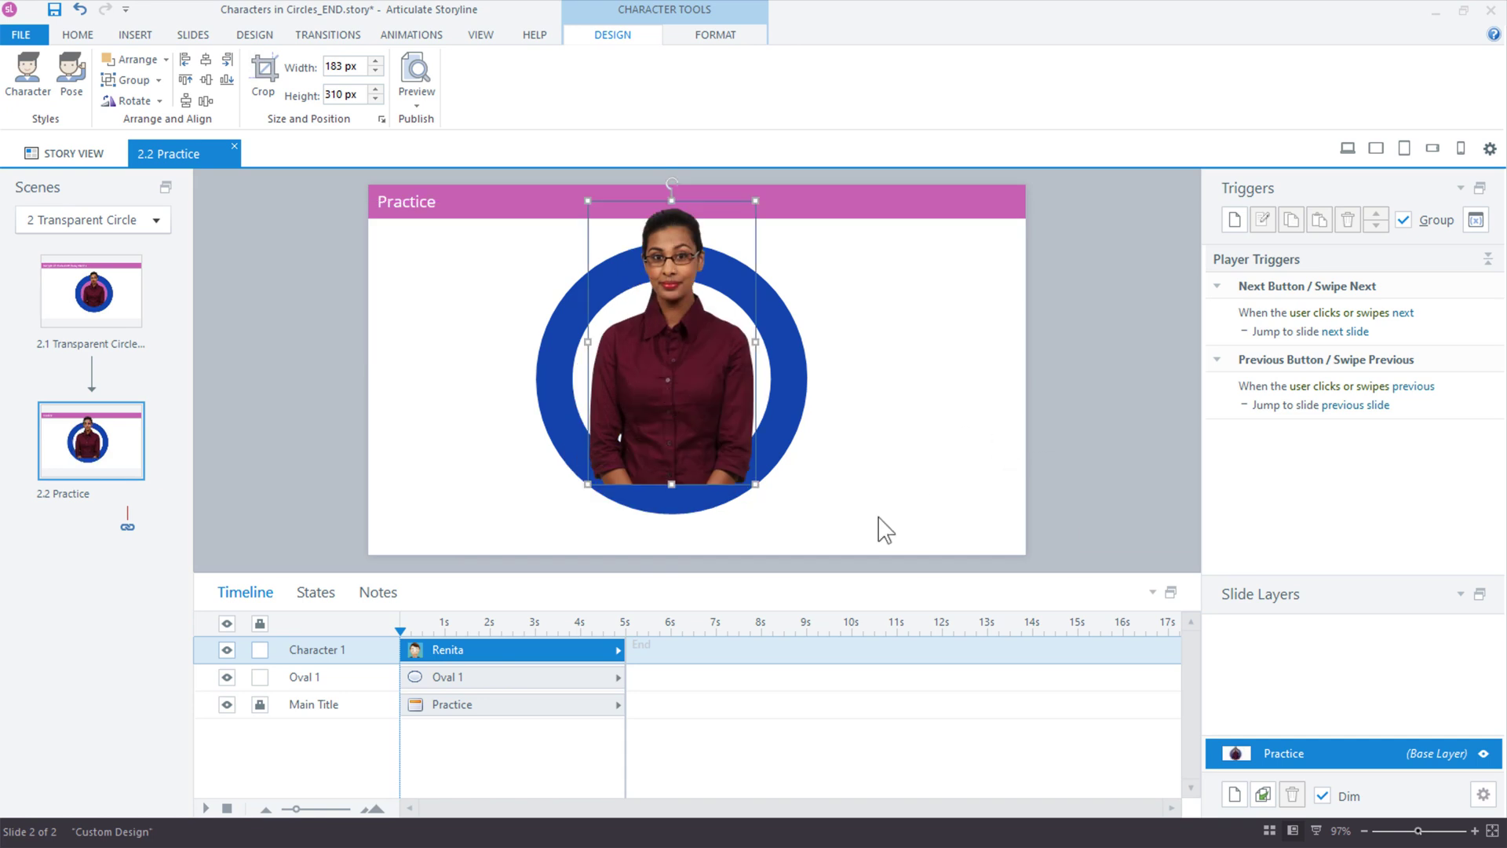
pyautogui.keyDown('shift'); pyautogui.click(788, 406); pyautogui.keyUp('shift')
pyautogui.moveTo(768, 420); pyautogui.dragTo(801, 447)
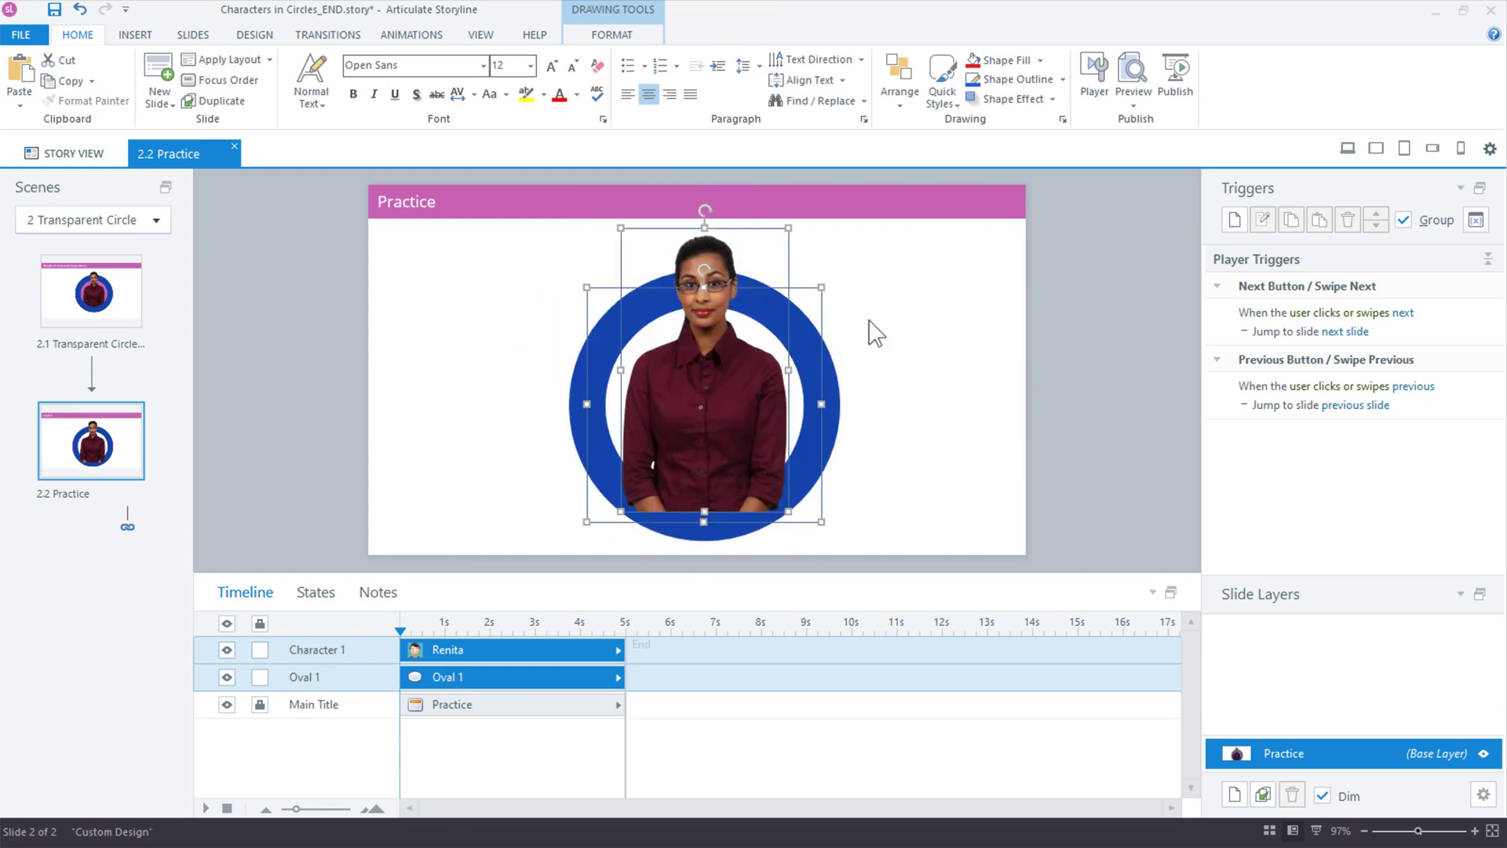
# - Reorder the timeline so the blue ring, Oval 1, sits in front of the Renita character
pyautogui.click(941, 396)
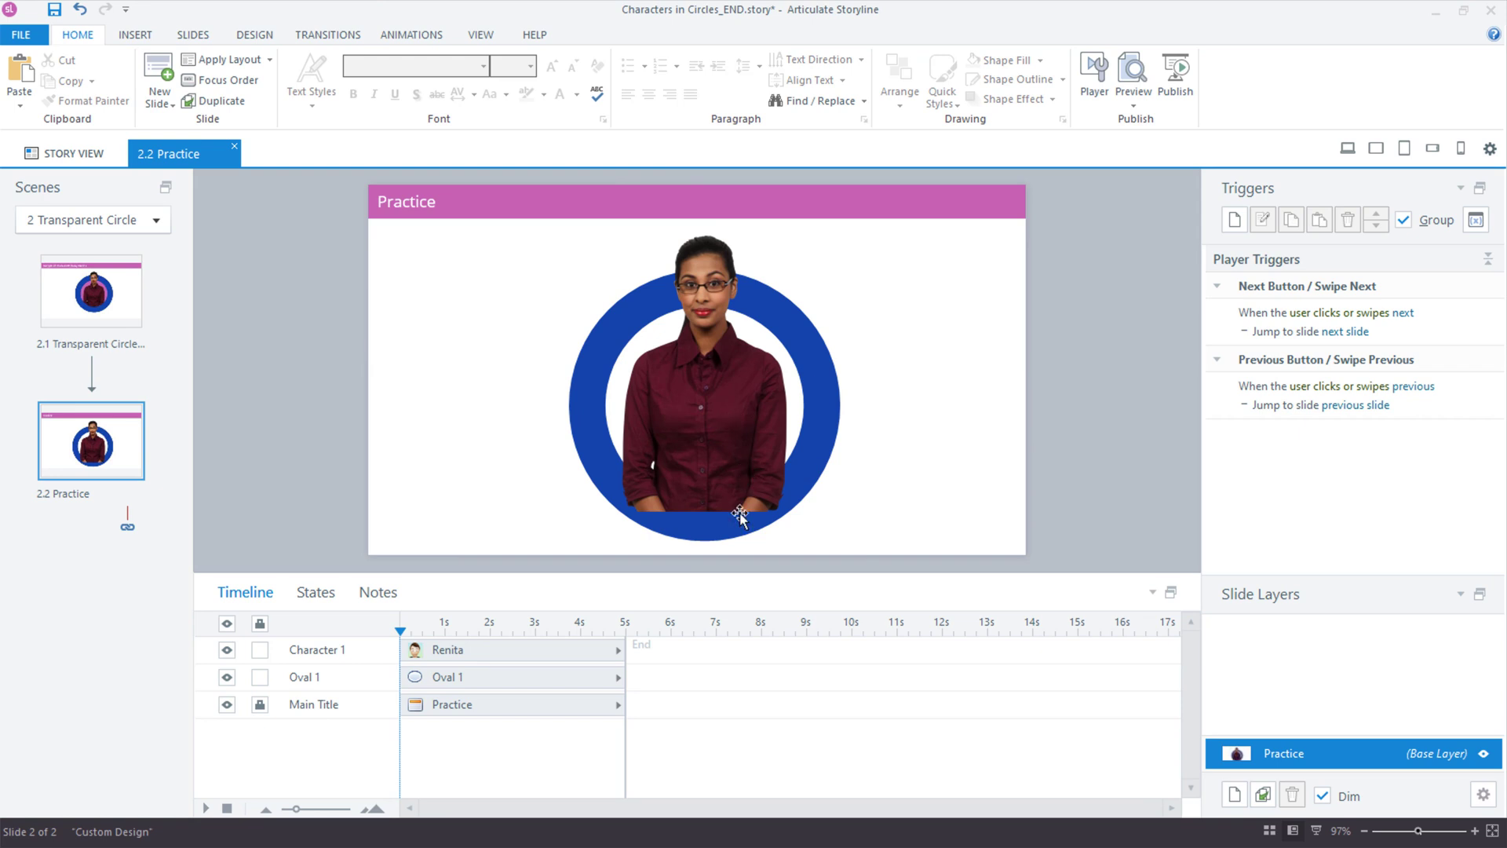
pyautogui.click(455, 677)
pyautogui.moveTo(455, 677); pyautogui.dragTo(451, 649)
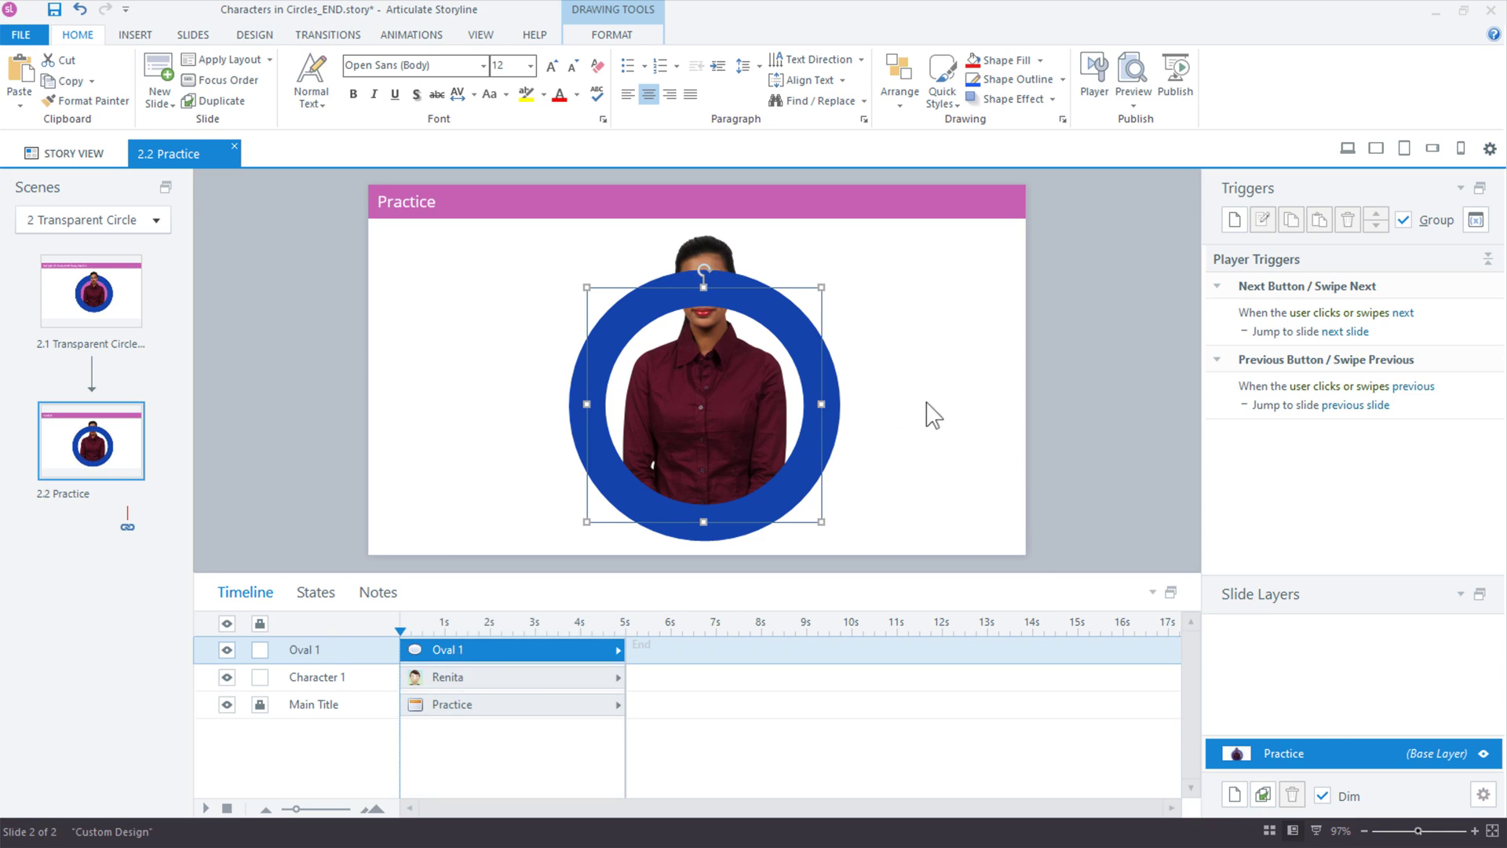
pyautogui.click(943, 417)
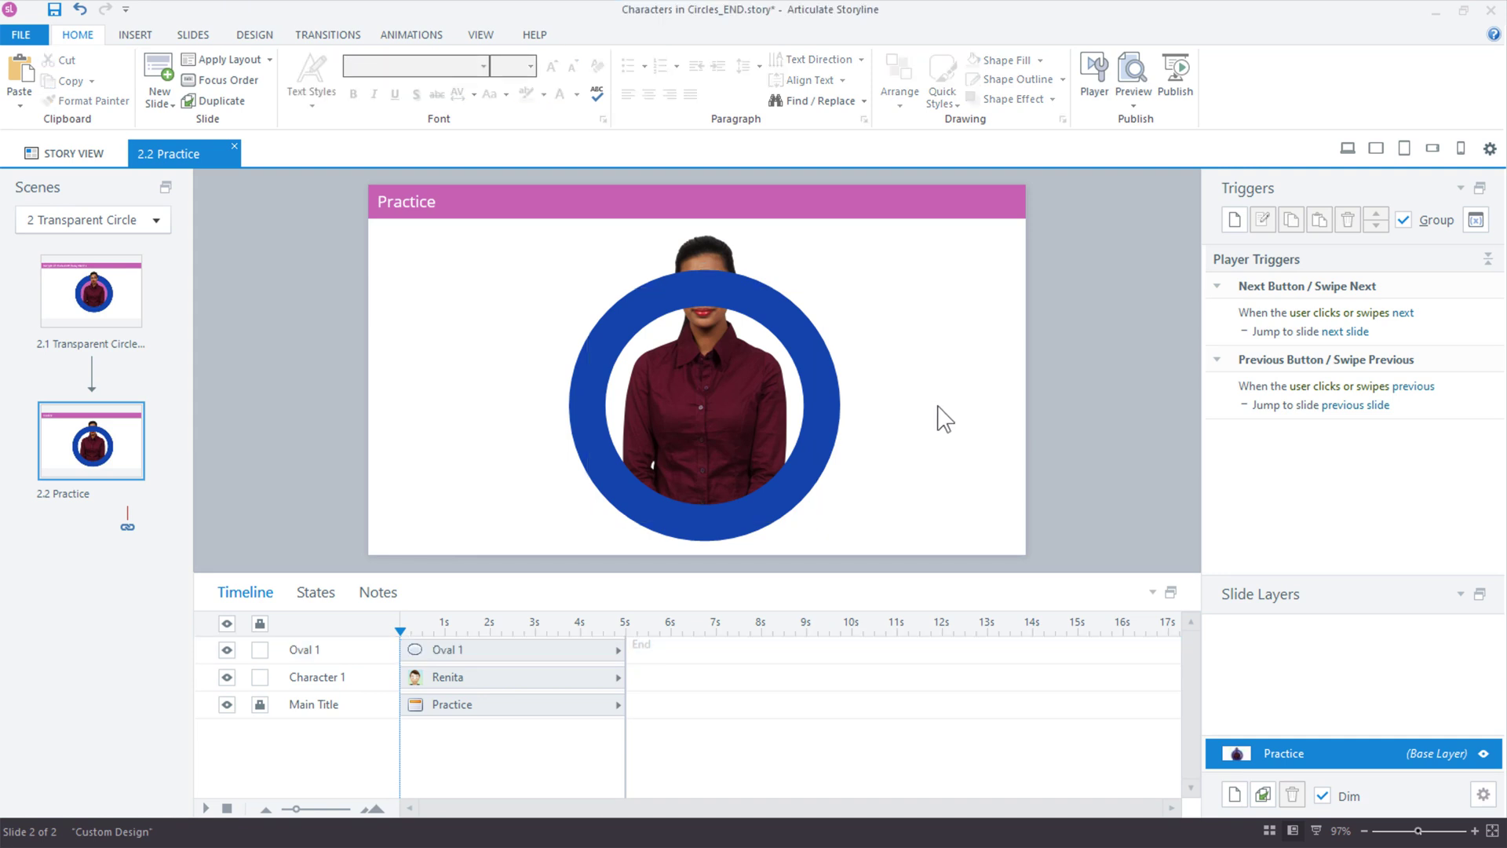
# - Duplicate the Renita character and align the copy exactly over the original
pyautogui.click(711, 243)
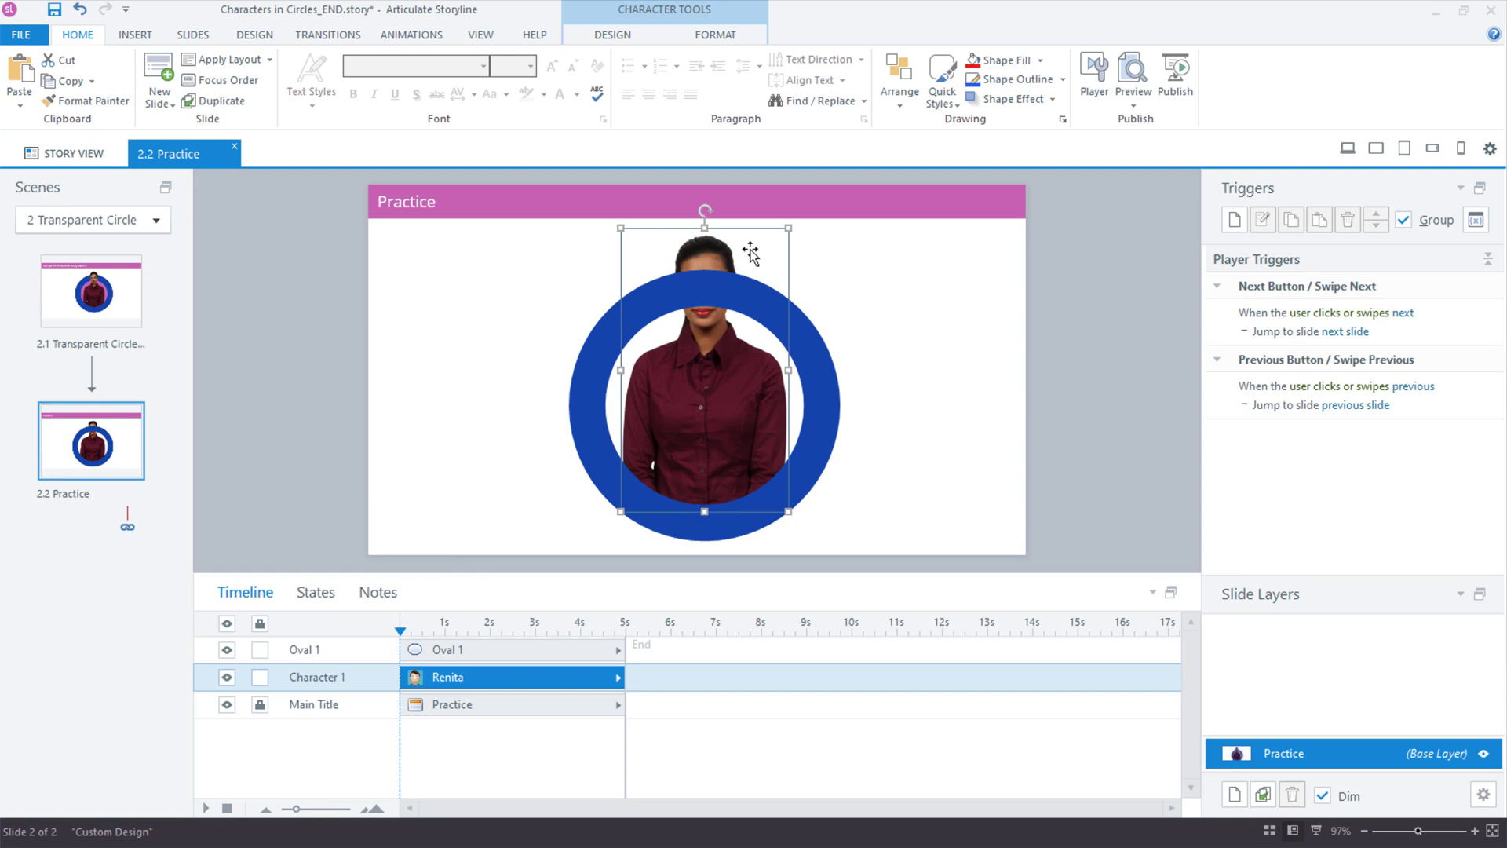
pyautogui.hotkey('ctrl', 'd')
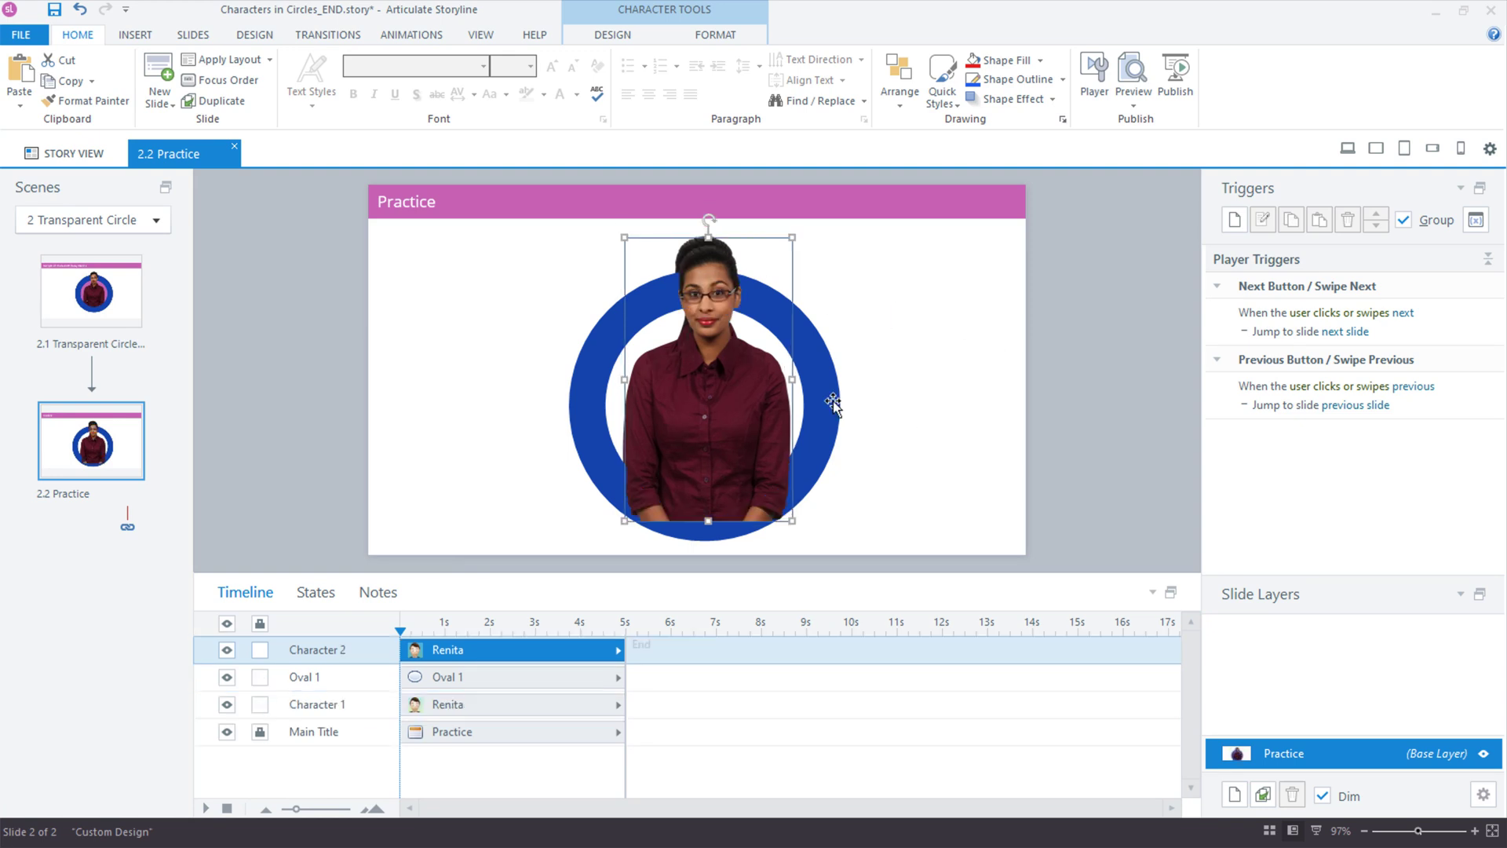
pyautogui.moveTo(707, 414)
pyautogui.mouseDown()
pyautogui.moveTo(904, 414)
pyautogui.moveTo(723, 402)
pyautogui.mouseUp()
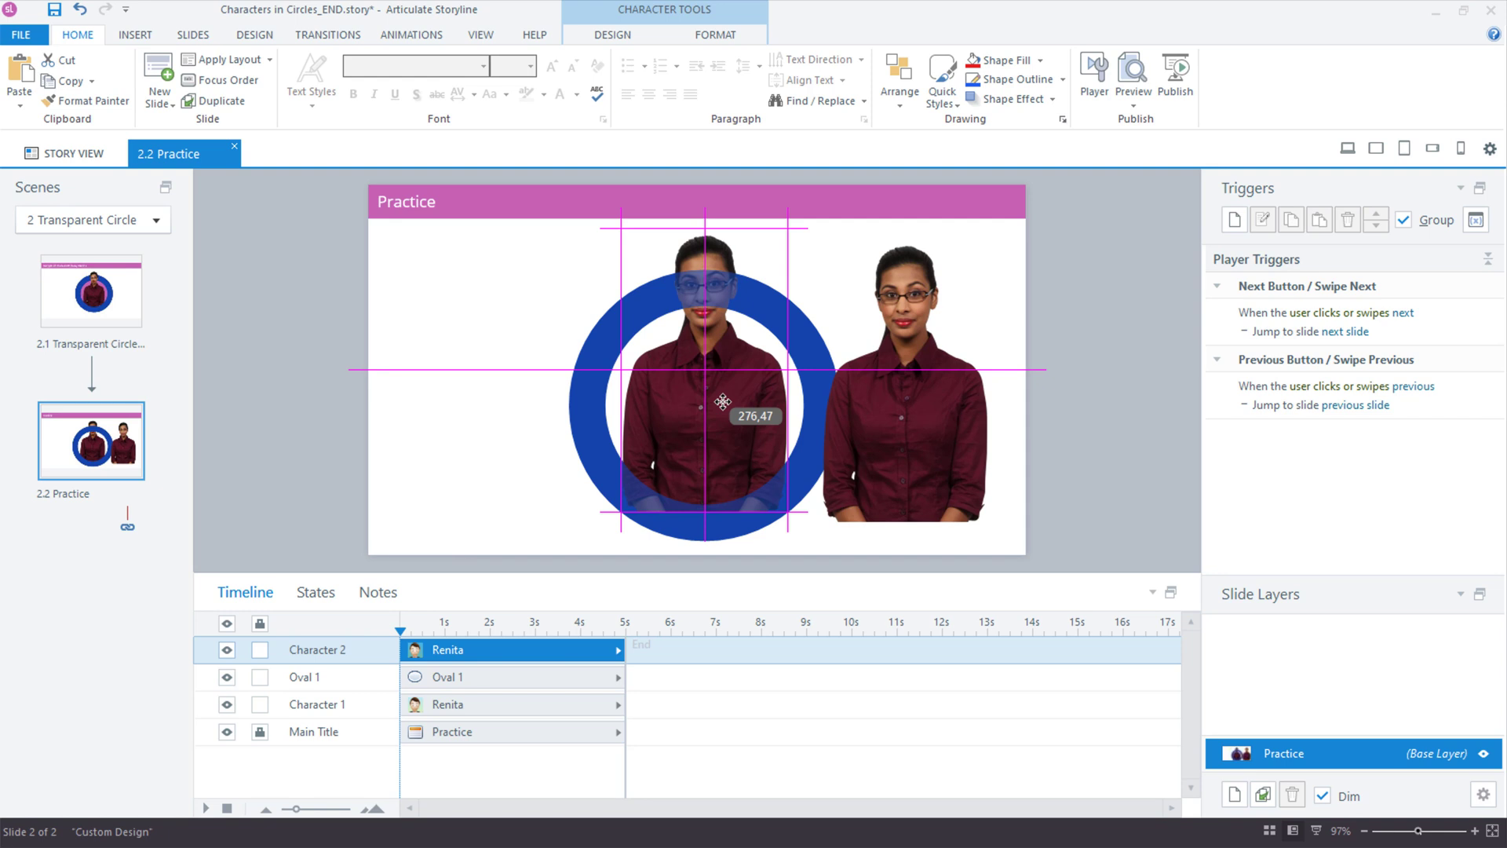
pyautogui.moveTo(722, 402); pyautogui.dragTo(723, 403)
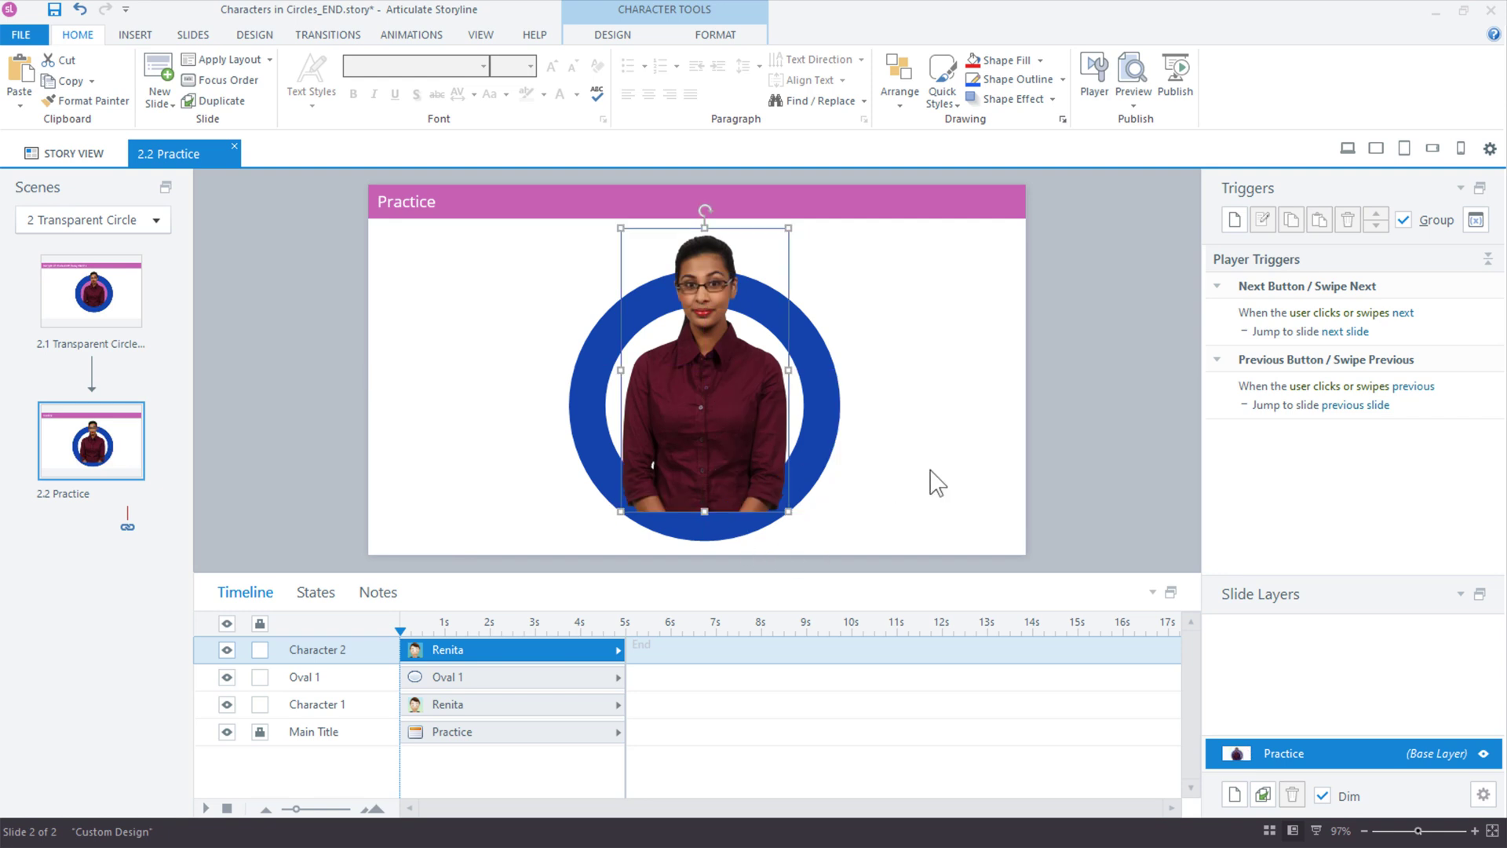
# - Crop the lower part off the front Renita copy, leaving about 183 × 194 px
pyautogui.click(741, 39)
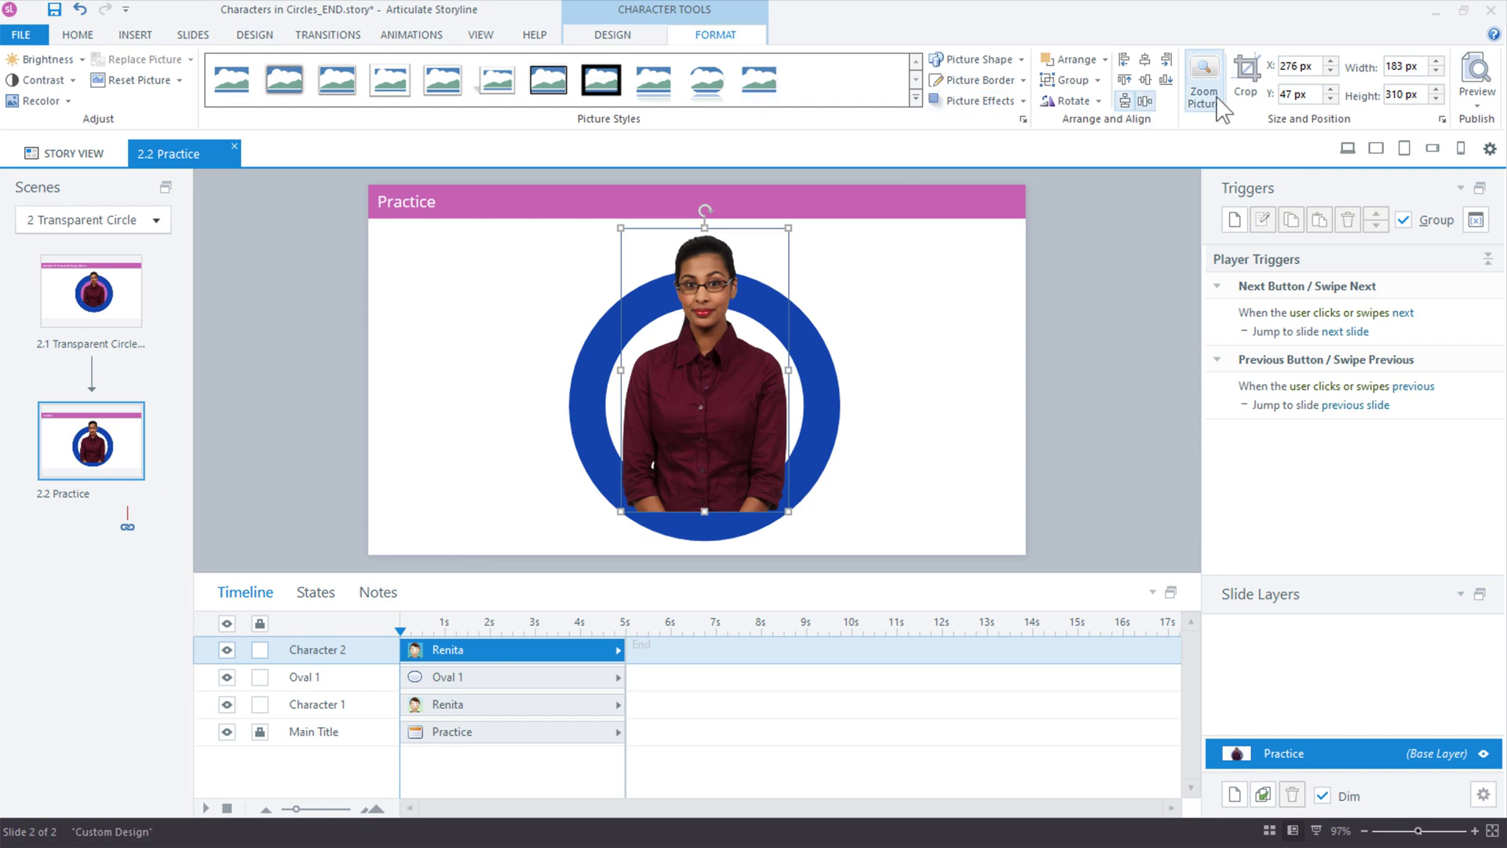
pyautogui.click(1244, 74)
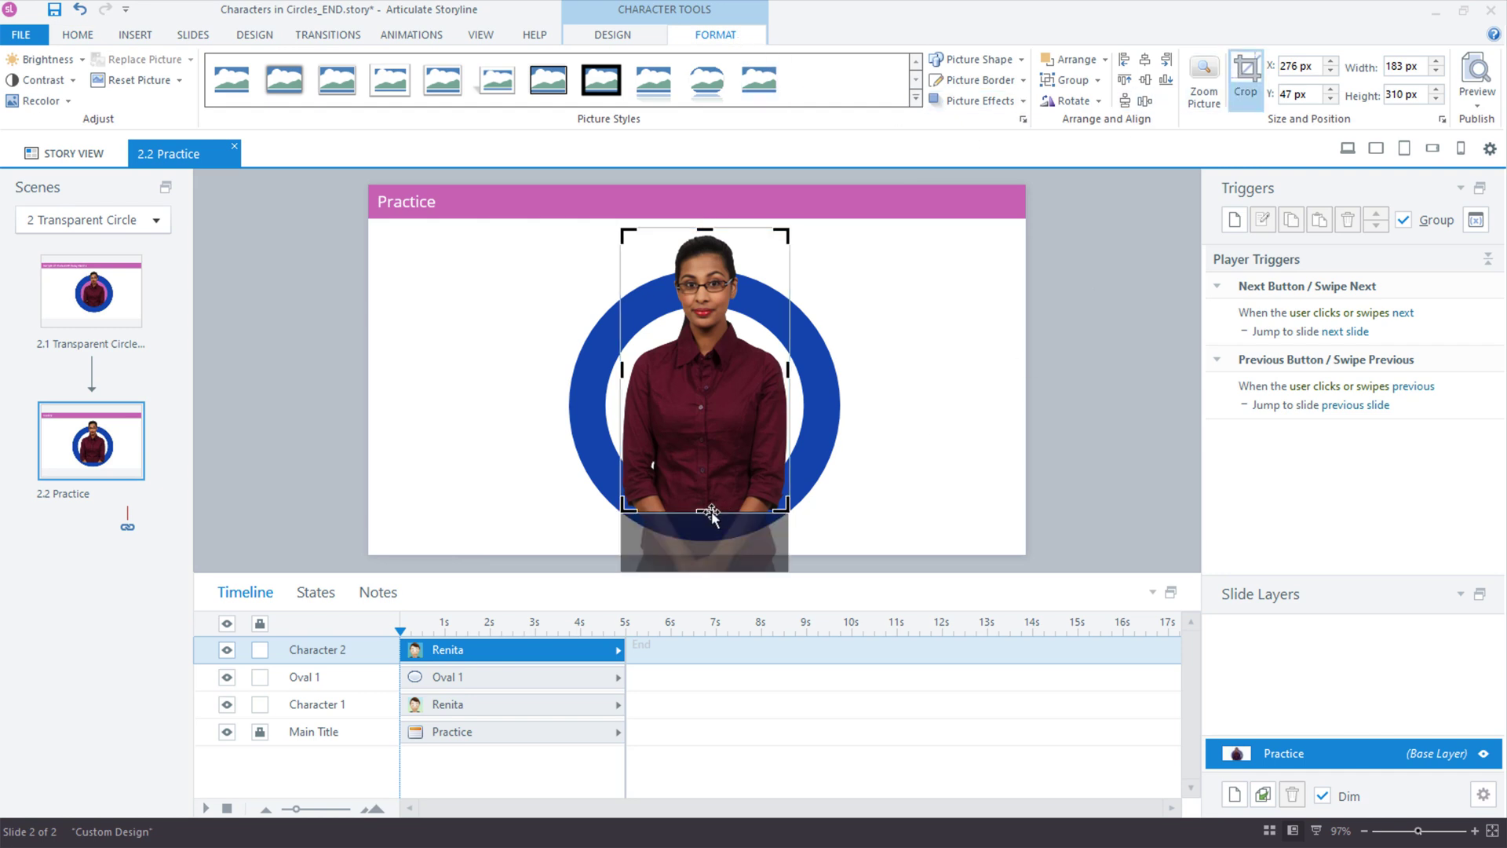
pyautogui.moveTo(706, 514); pyautogui.dragTo(699, 406)
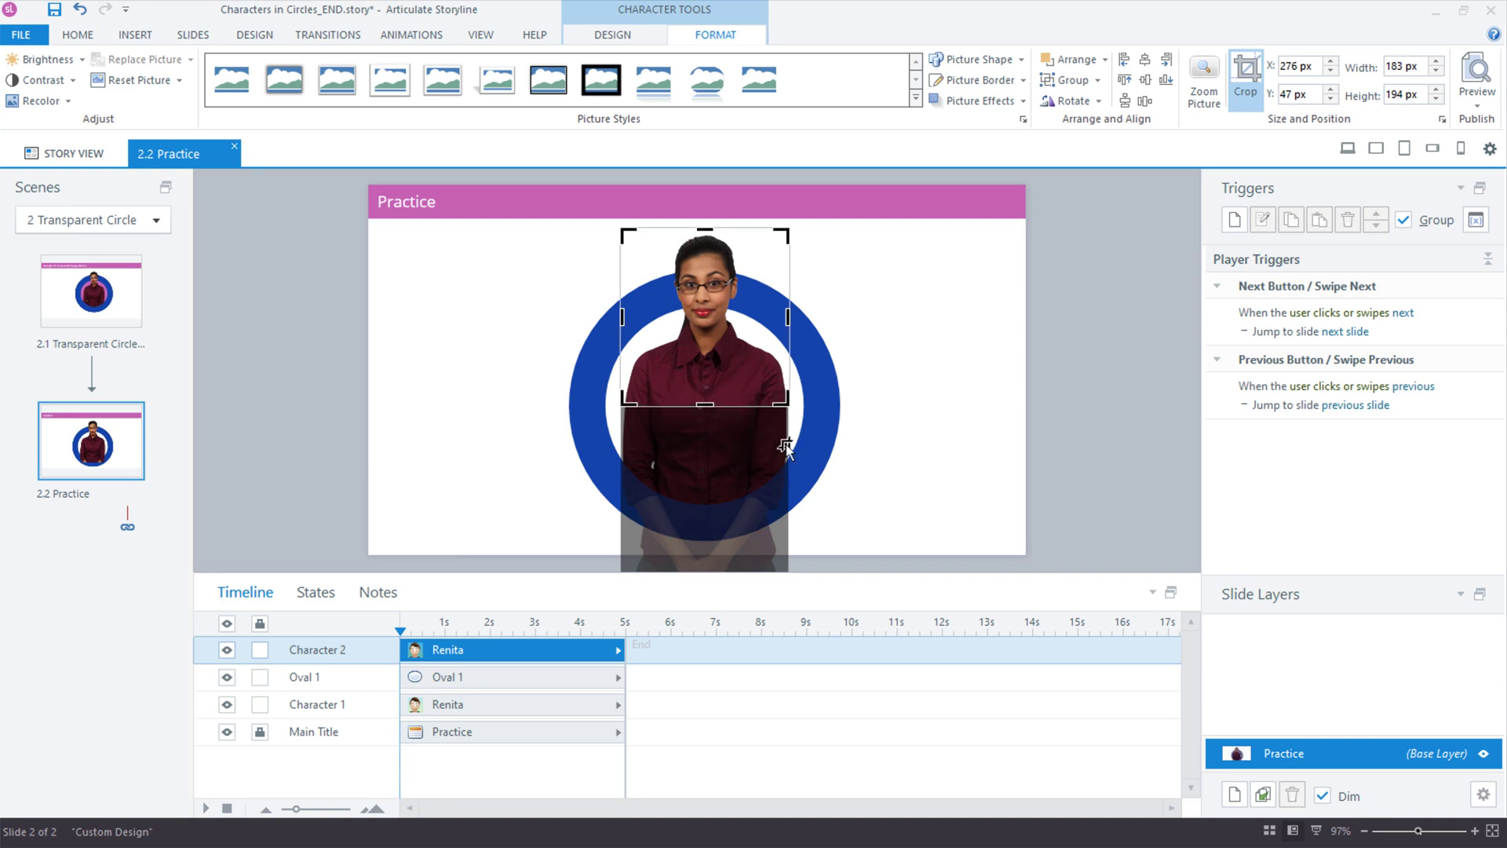
pyautogui.click(948, 459)
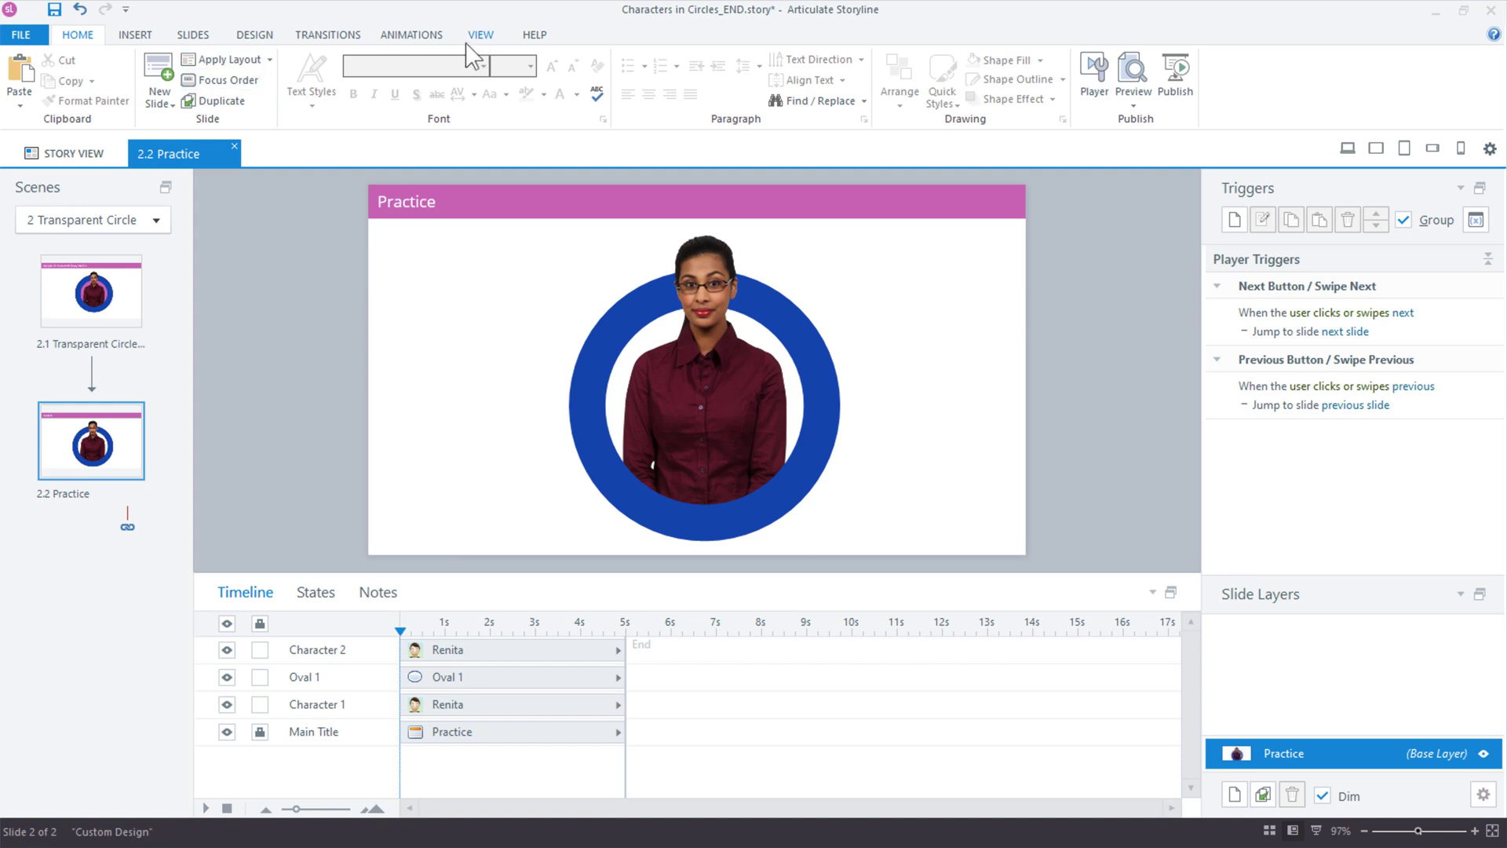
# - Draw a circle about 184 × 184 px beside the ring and apply the solid green shape style
pyautogui.click(137, 36)
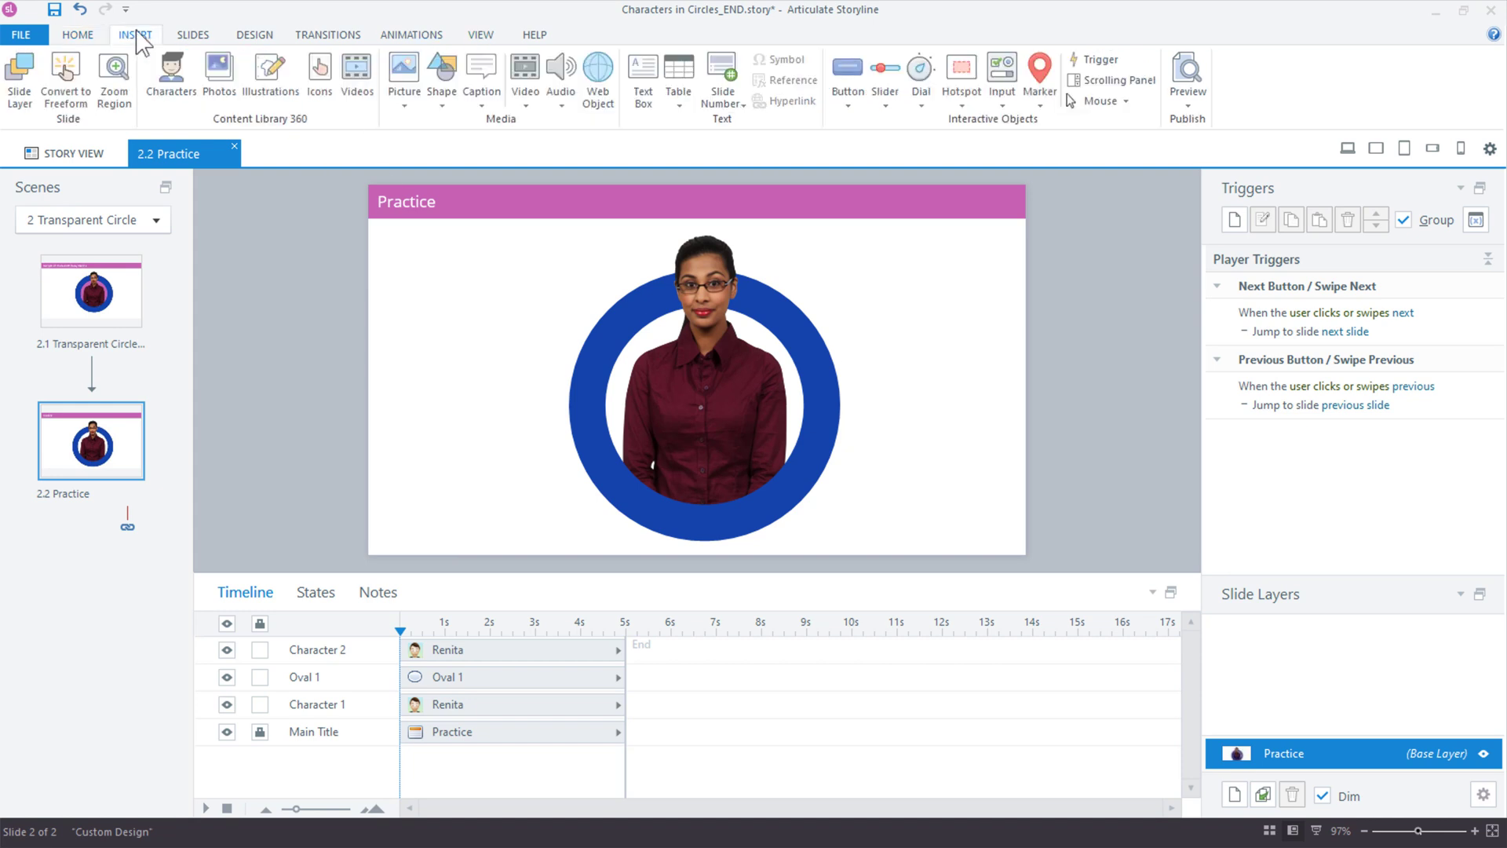
pyautogui.click(438, 91)
pyautogui.click(454, 211)
pyautogui.moveTo(396, 310)
pyautogui.mouseDown()
pyautogui.moveTo(555, 452)
pyautogui.moveTo(548, 468)
pyautogui.moveTo(597, 495)
pyautogui.mouseUp()
pyautogui.click(613, 34)
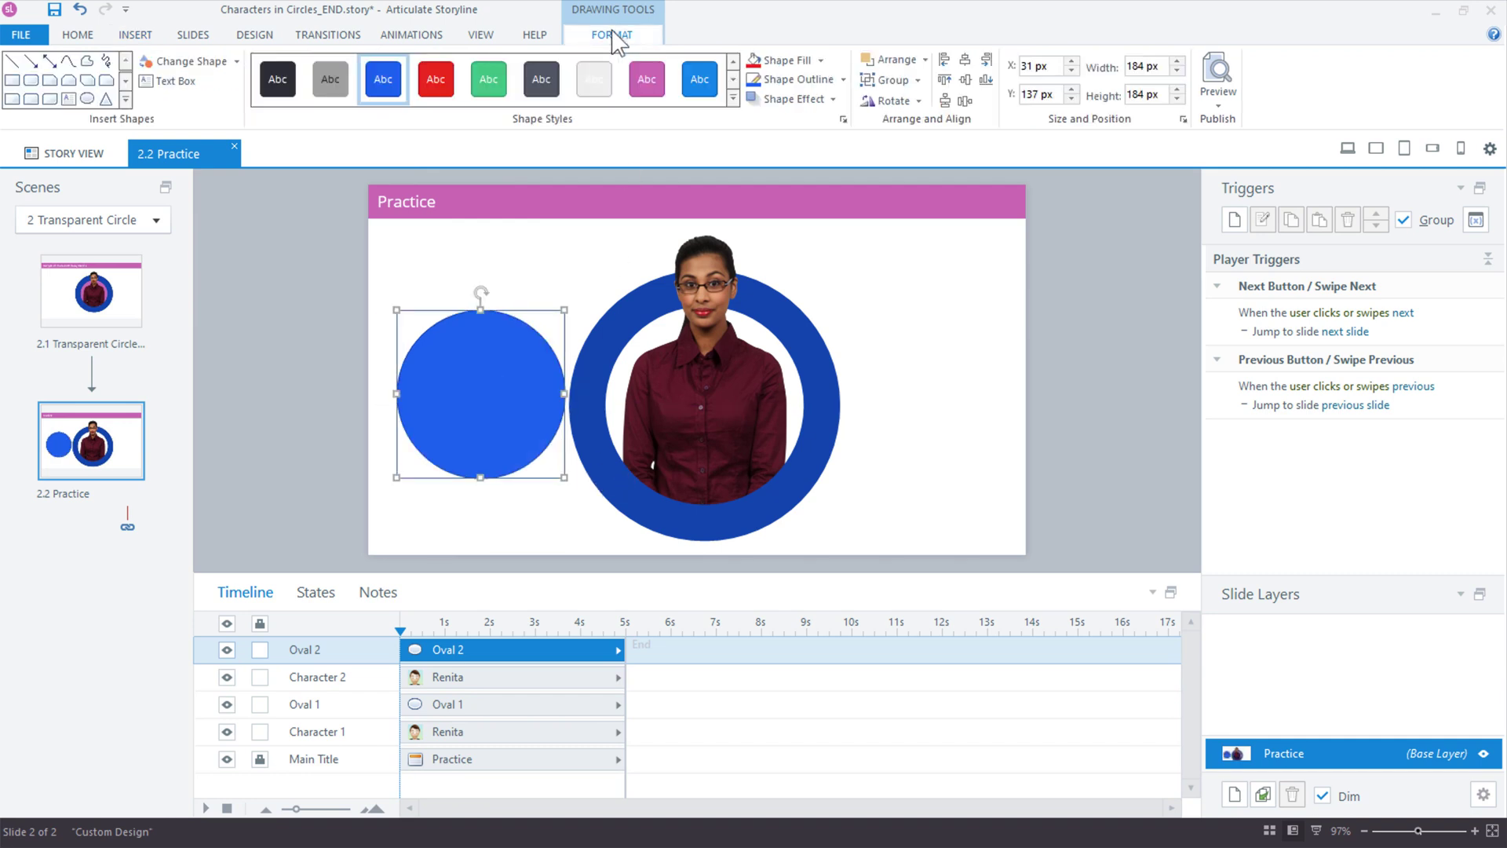
pyautogui.click(647, 79)
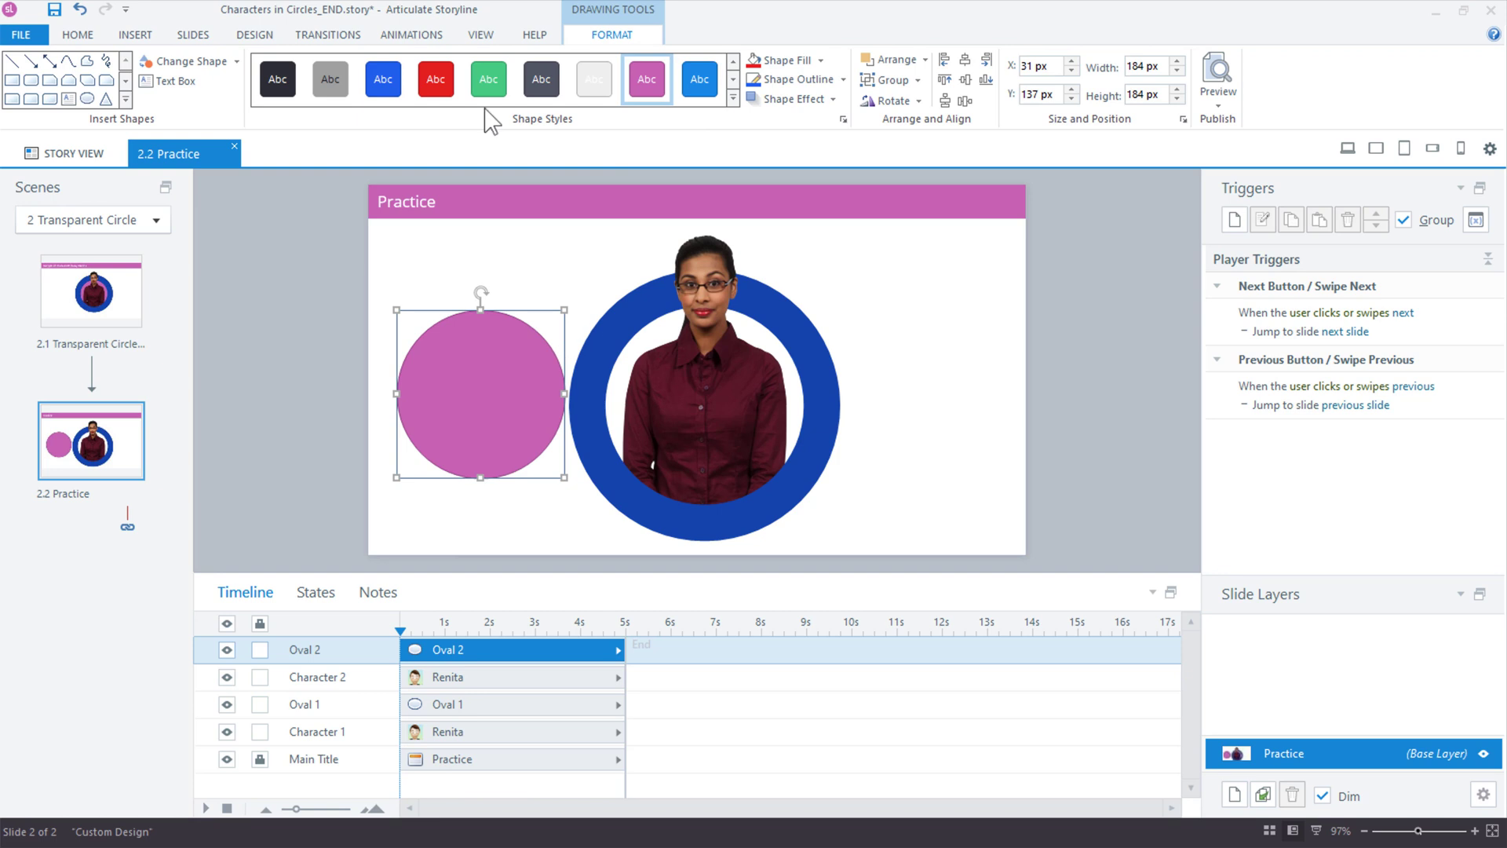
pyautogui.click(490, 81)
# - Enlarge the green circle to about 234 × 239 px over the ring's opening and send it to the back
pyautogui.moveTo(460, 403); pyautogui.dragTo(658, 392)
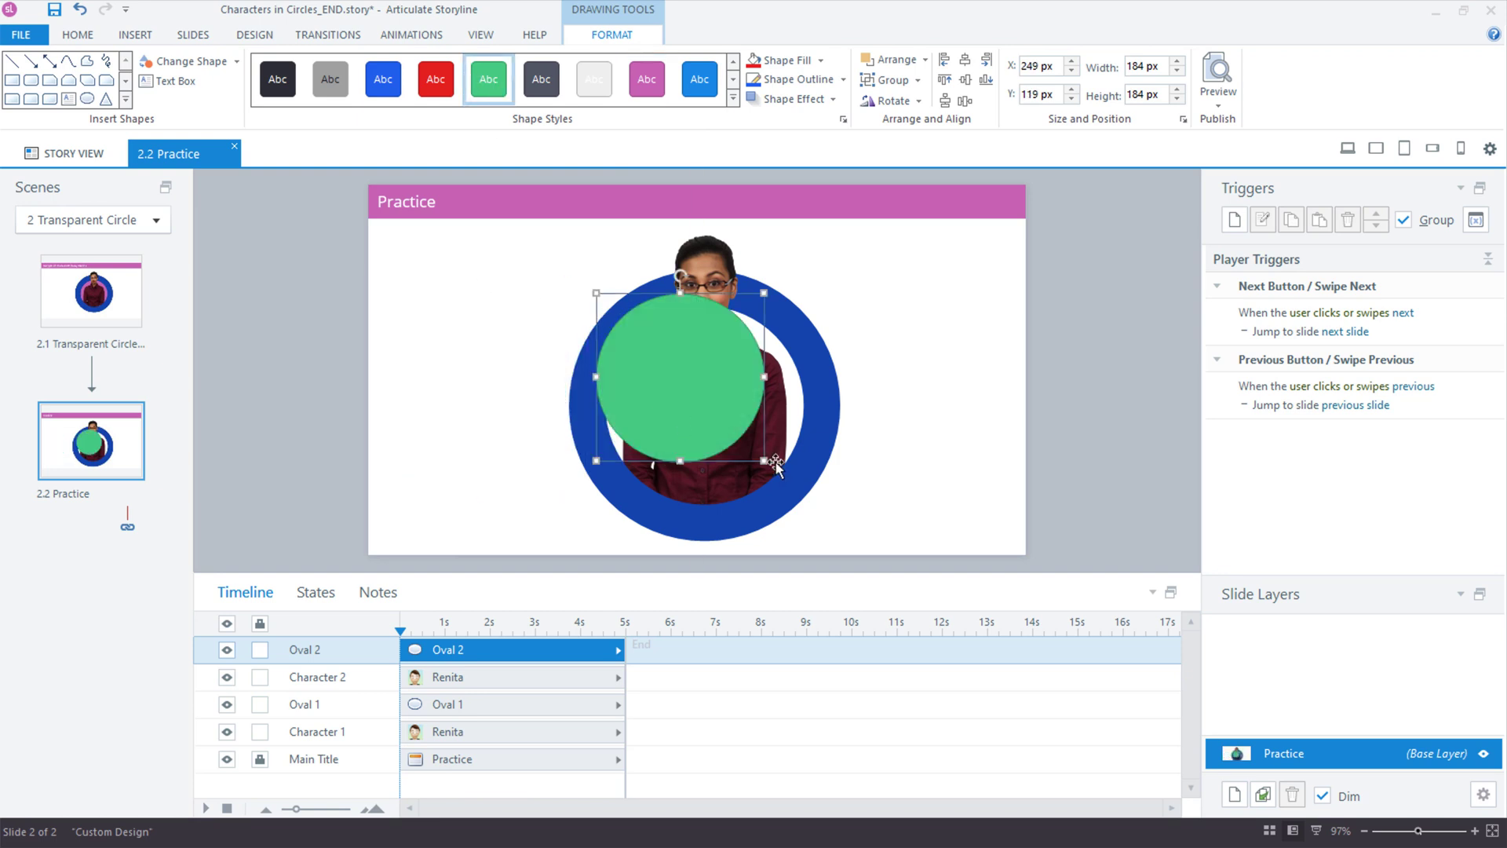
pyautogui.moveTo(764, 462); pyautogui.dragTo(811, 512)
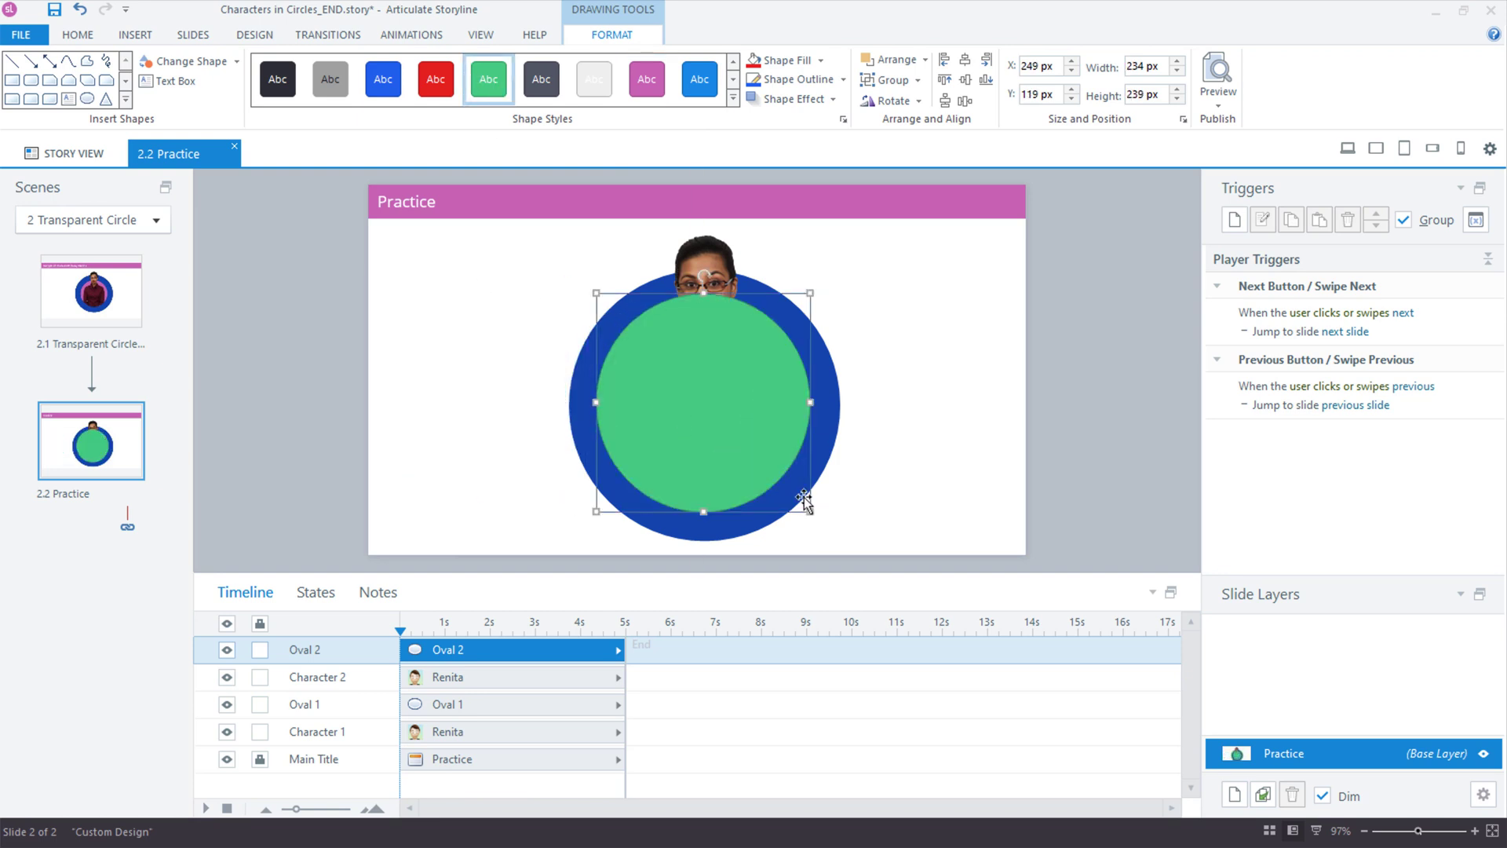
pyautogui.rightClick(706, 348)
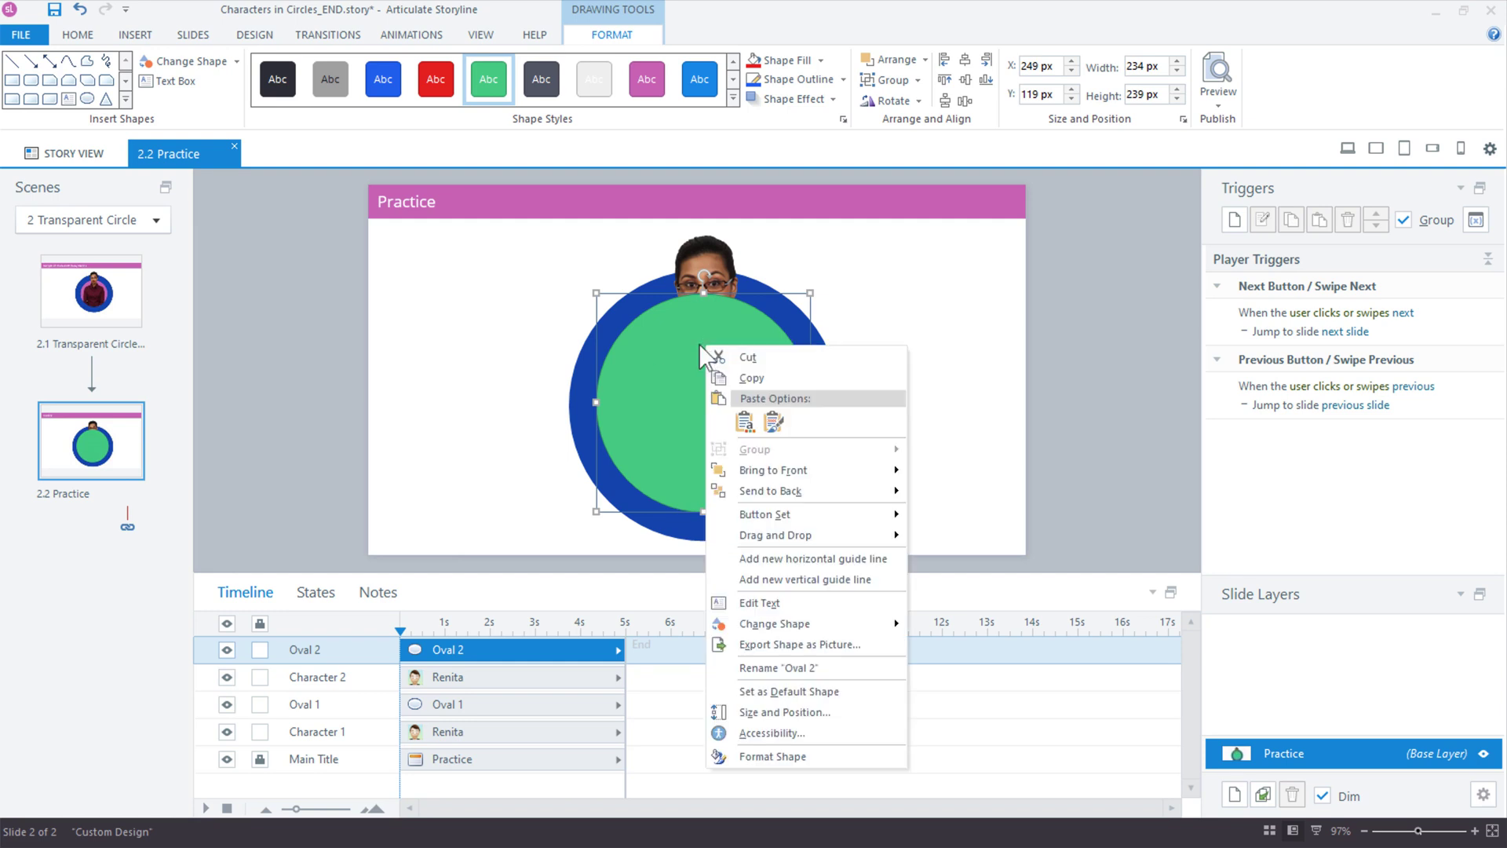
pyautogui.moveTo(759, 494)
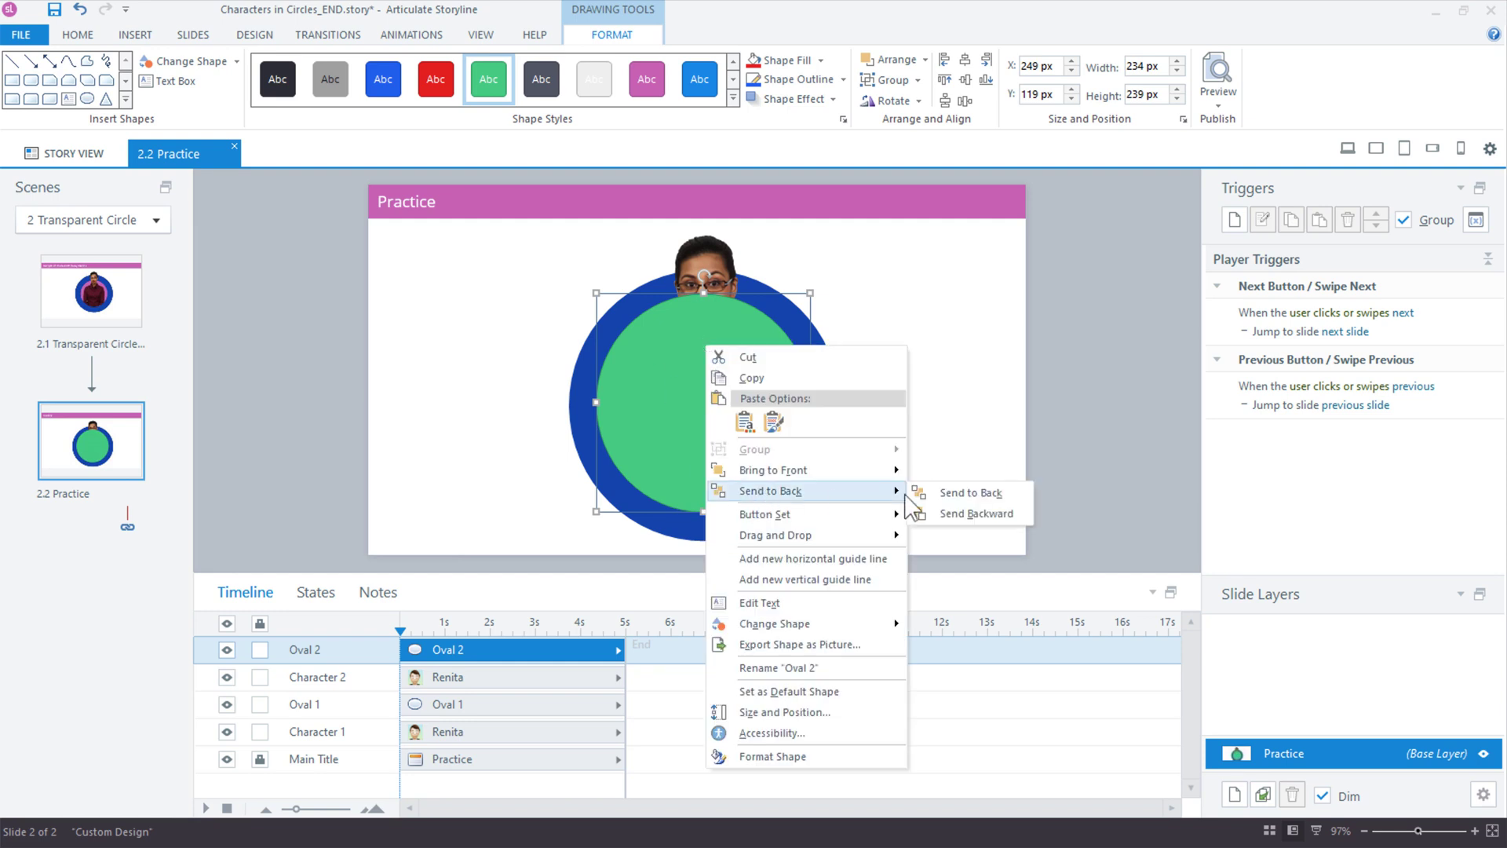
pyautogui.click(962, 493)
pyautogui.click(1061, 459)
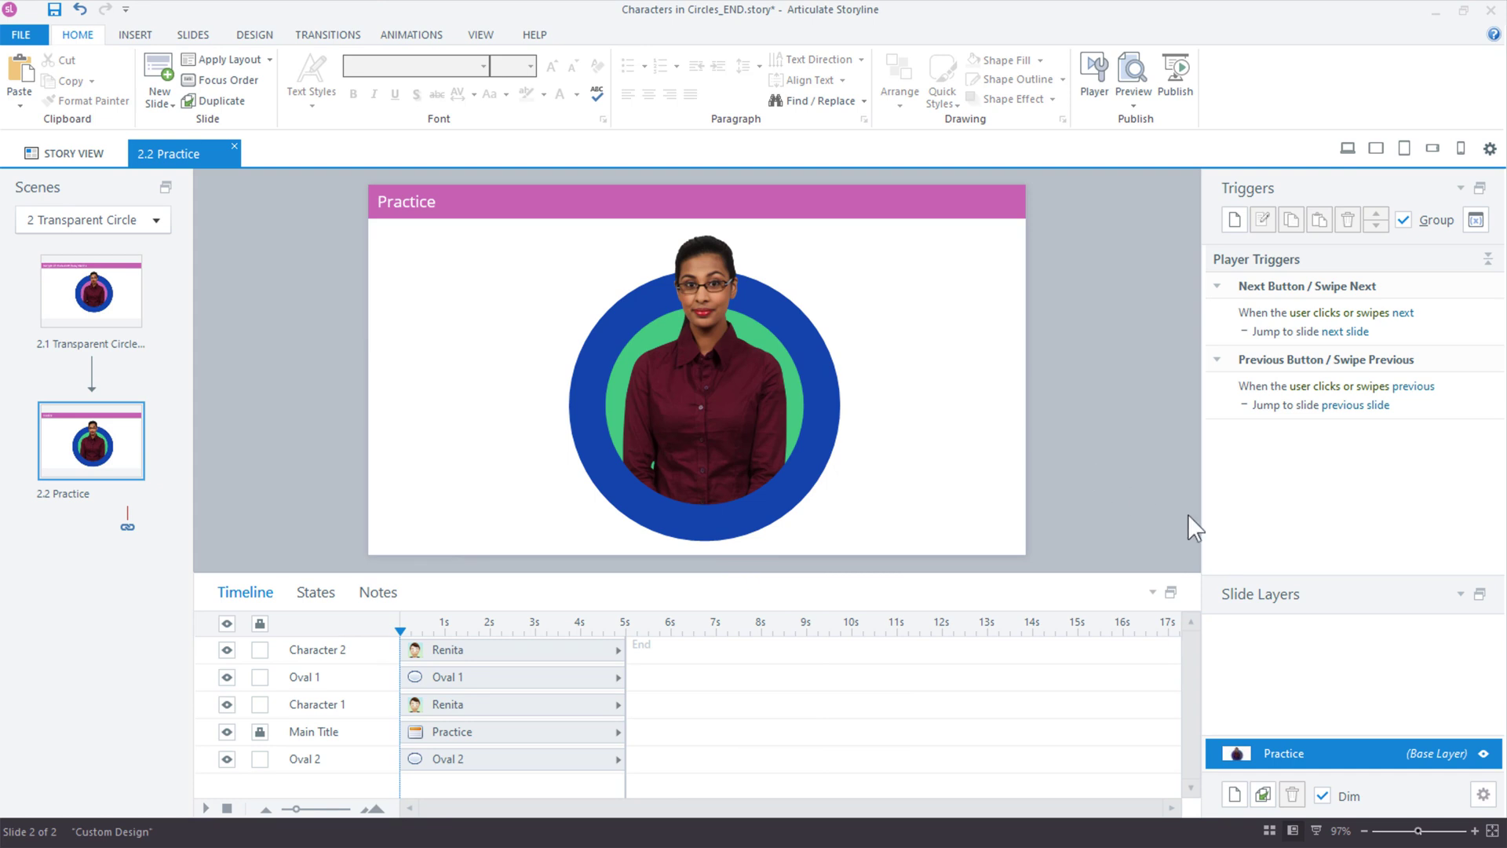
# - Move the cropped Renita copy off the ring to expose the layers beneath, and delete the copy
pyautogui.moveTo(693, 354); pyautogui.dragTo(753, 334)
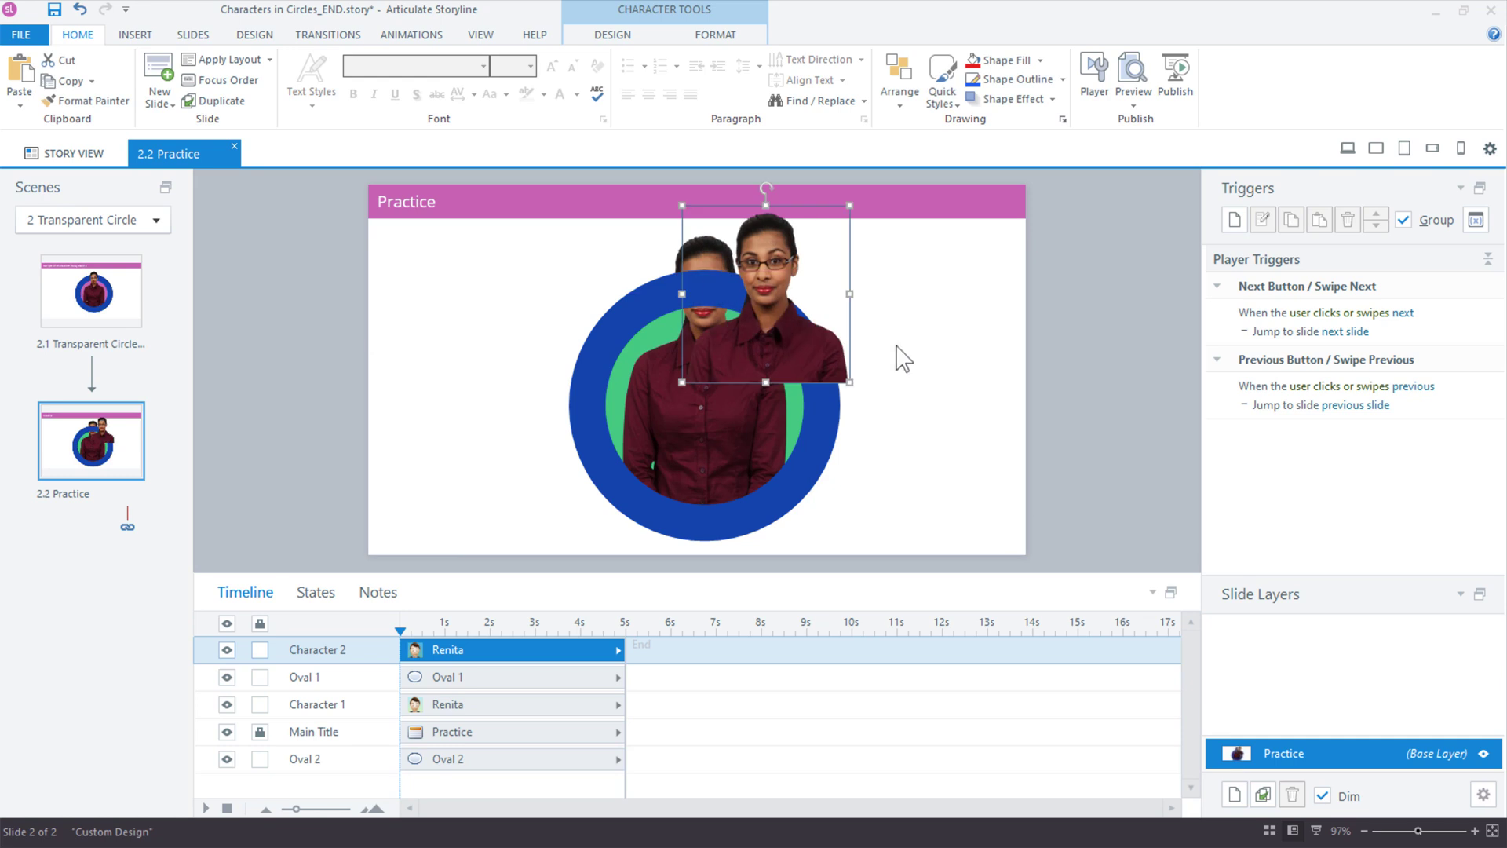
pyautogui.moveTo(785, 361); pyautogui.dragTo(721, 382)
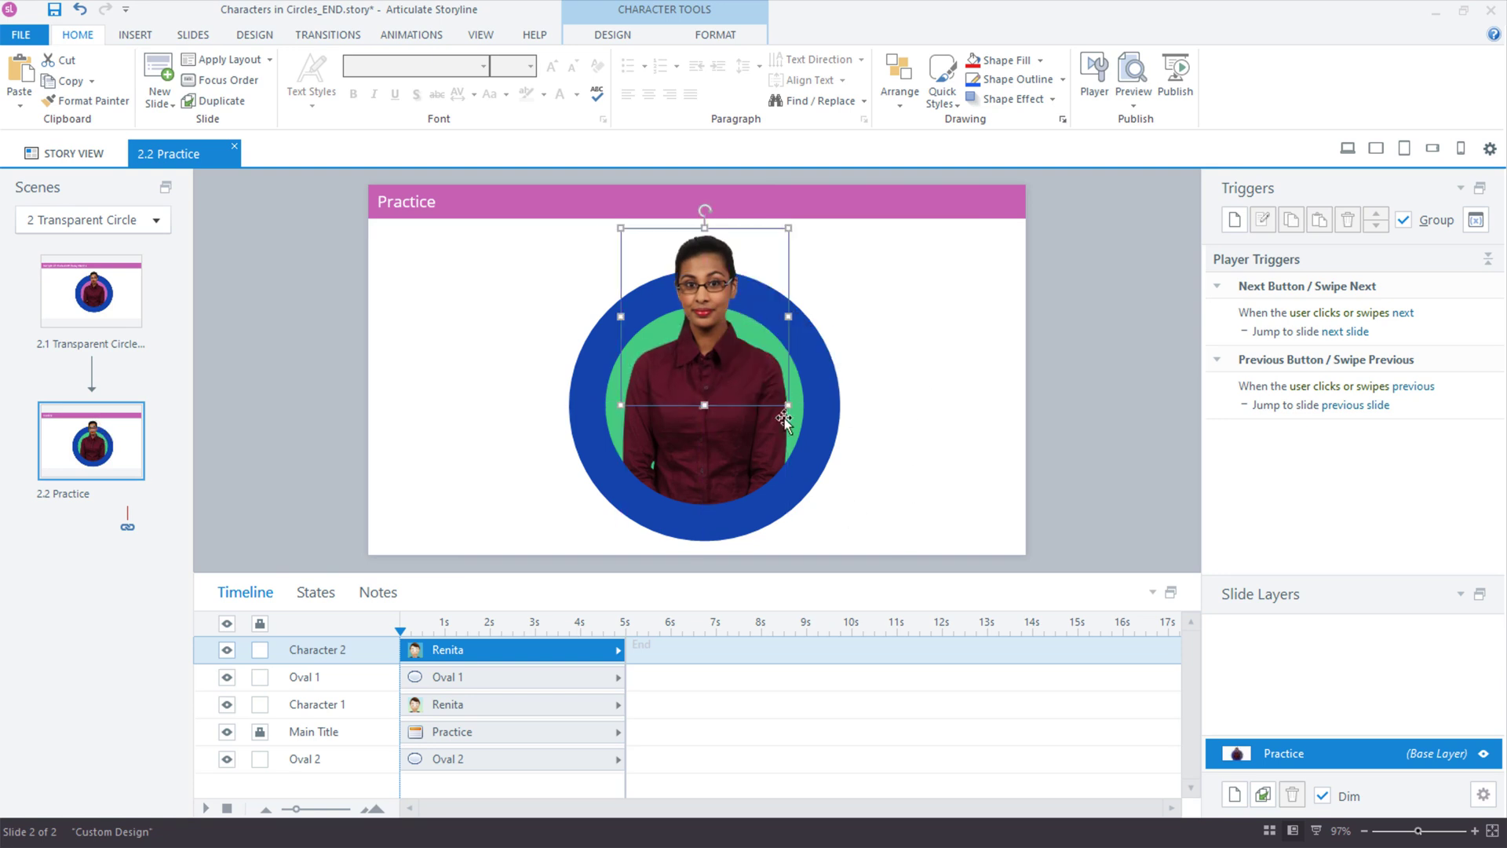
pyautogui.moveTo(673, 334); pyautogui.dragTo(888, 322)
pyautogui.click(688, 395)
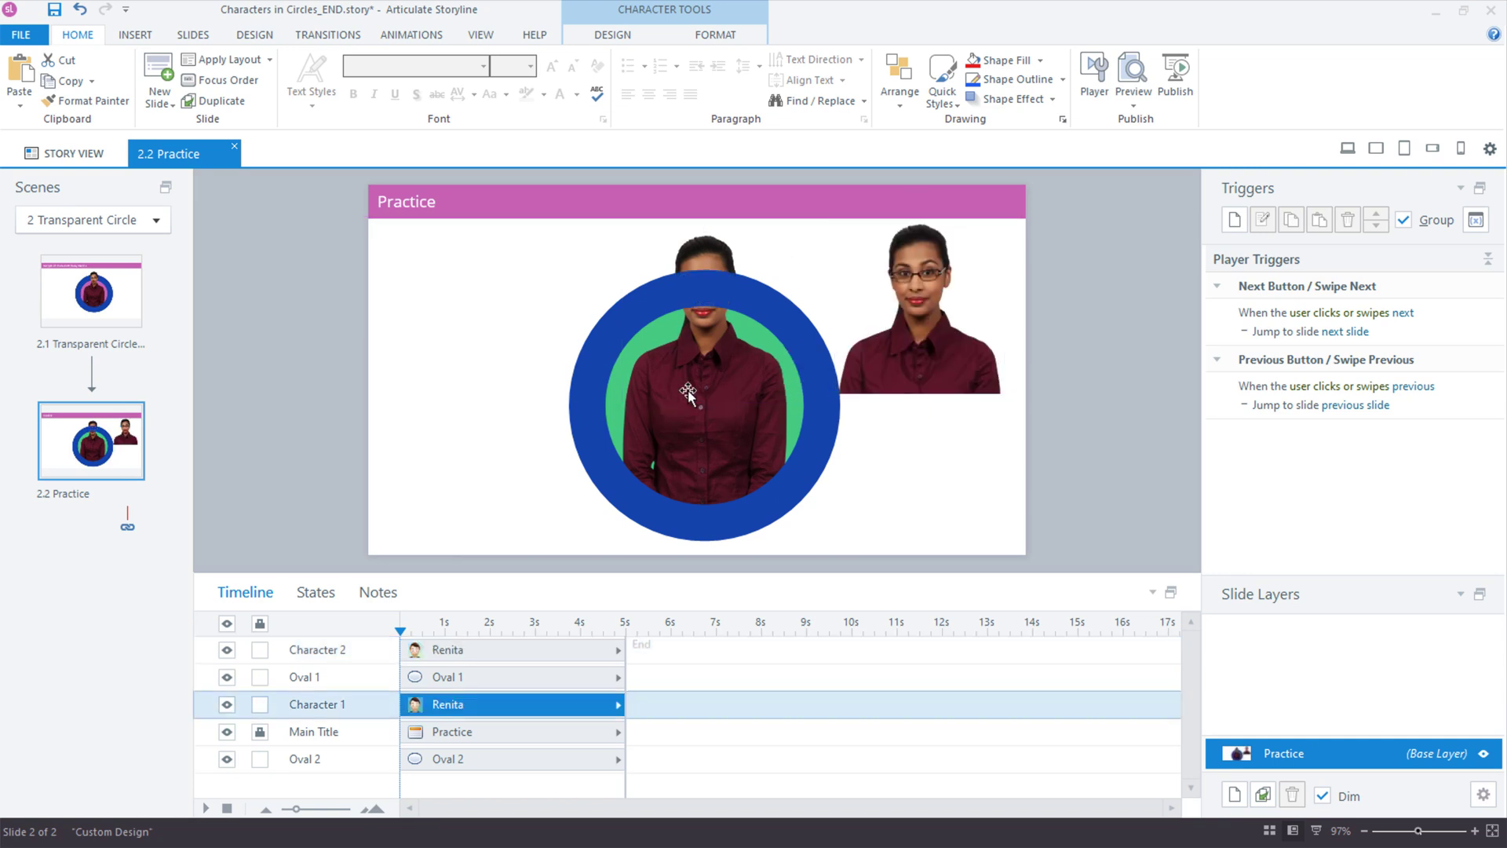
pyautogui.click(947, 369)
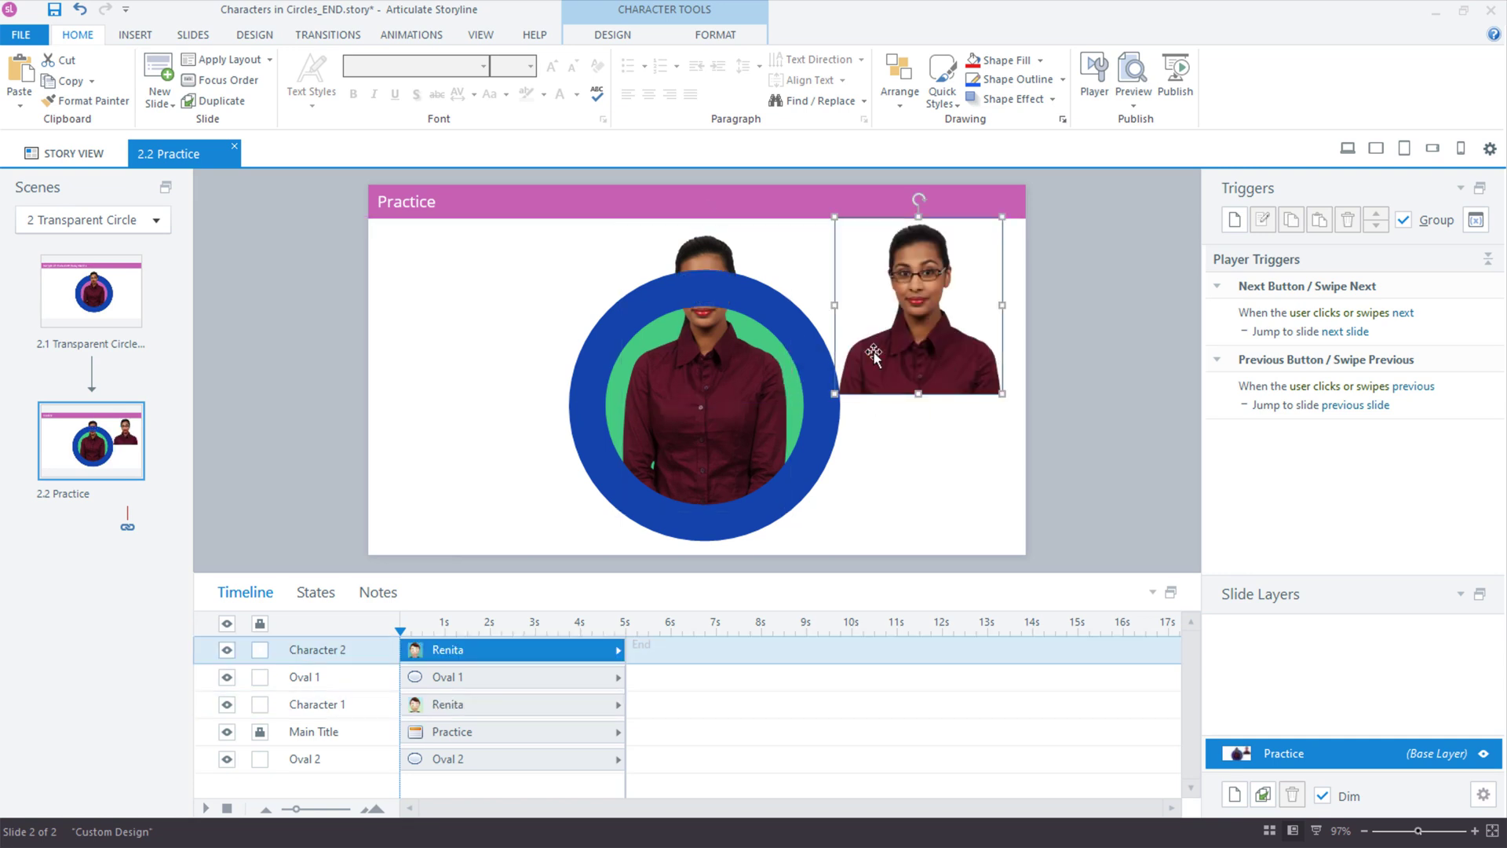
pyautogui.press('Delete')
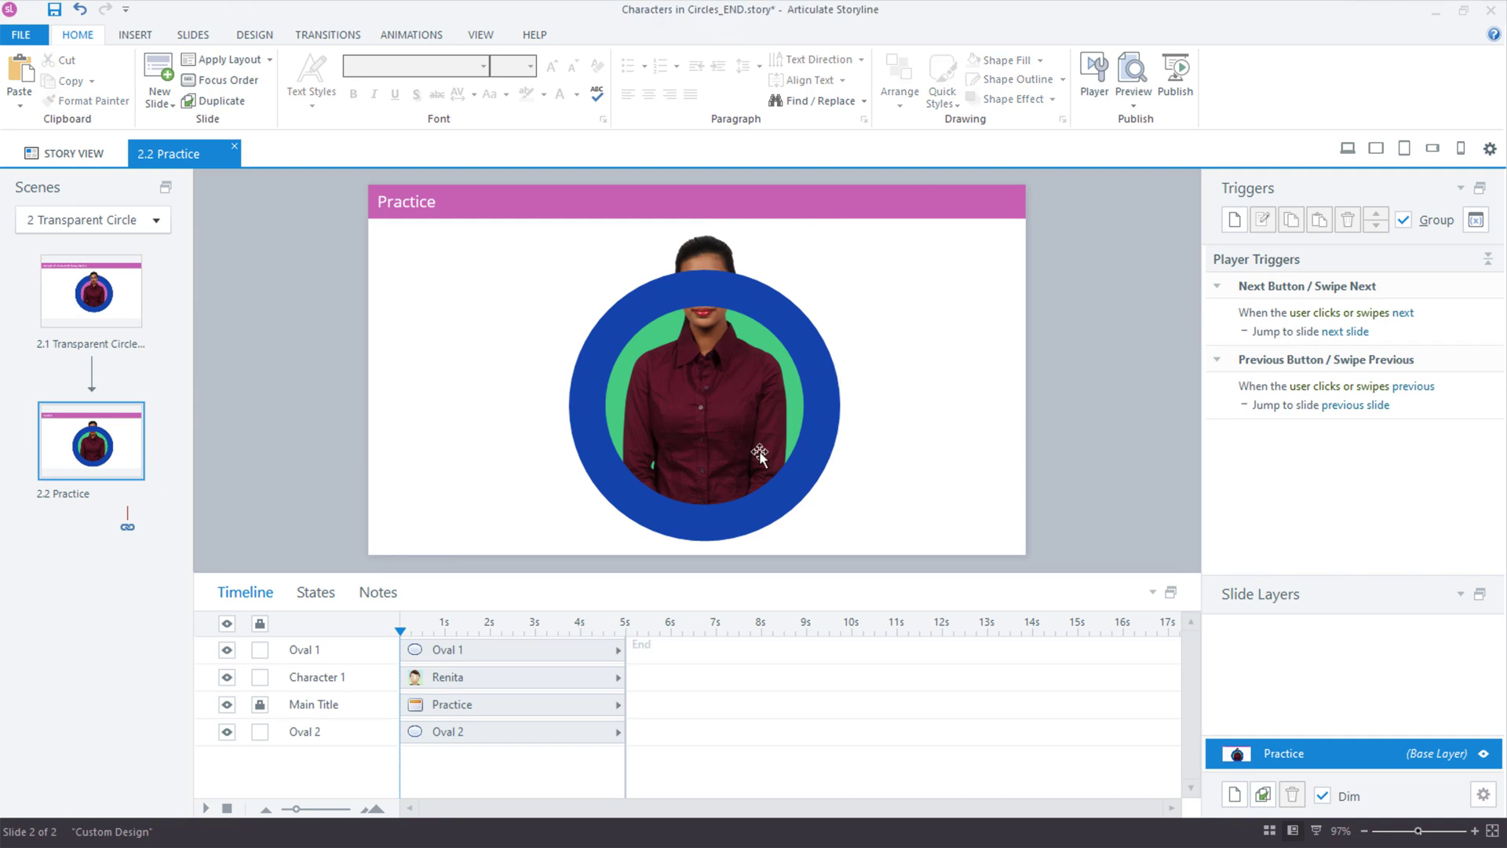
# - View the pose choices for the Renita character behind the ring and close them without changing the pose
pyautogui.click(658, 382)
pyautogui.click(612, 34)
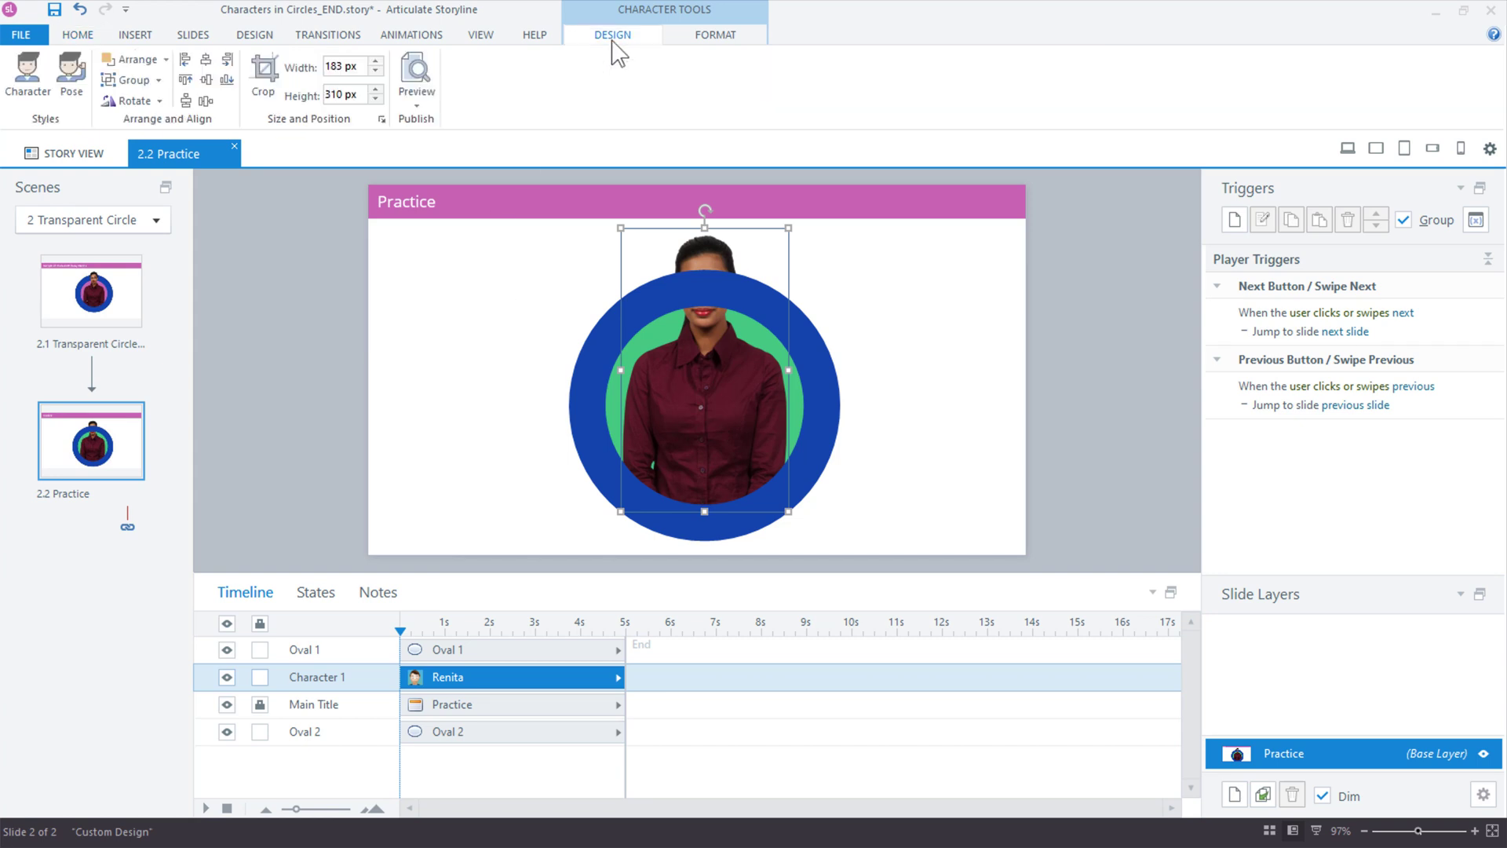
pyautogui.click(66, 87)
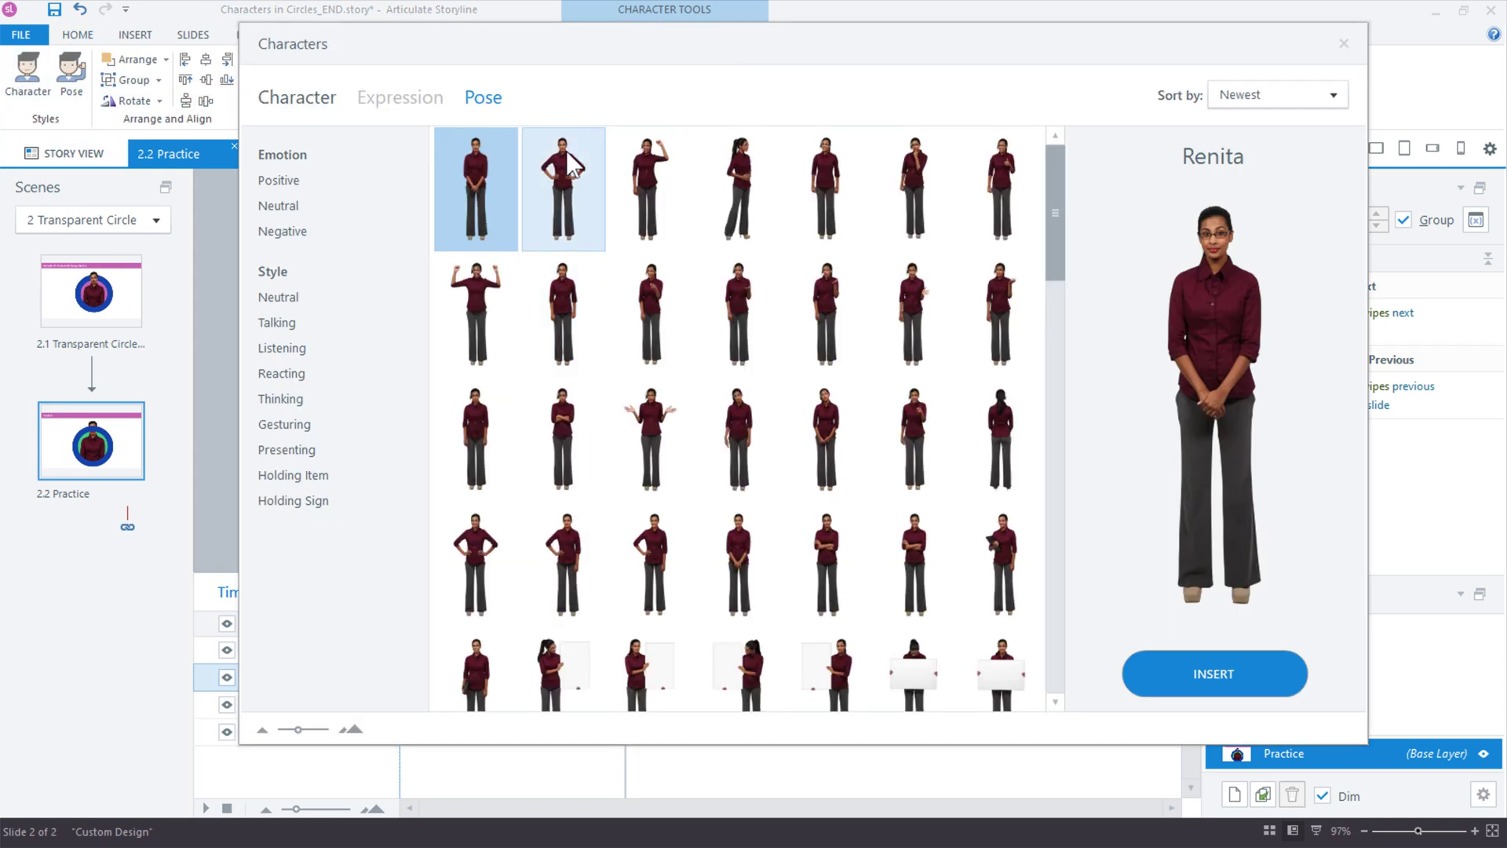
pyautogui.click(1344, 43)
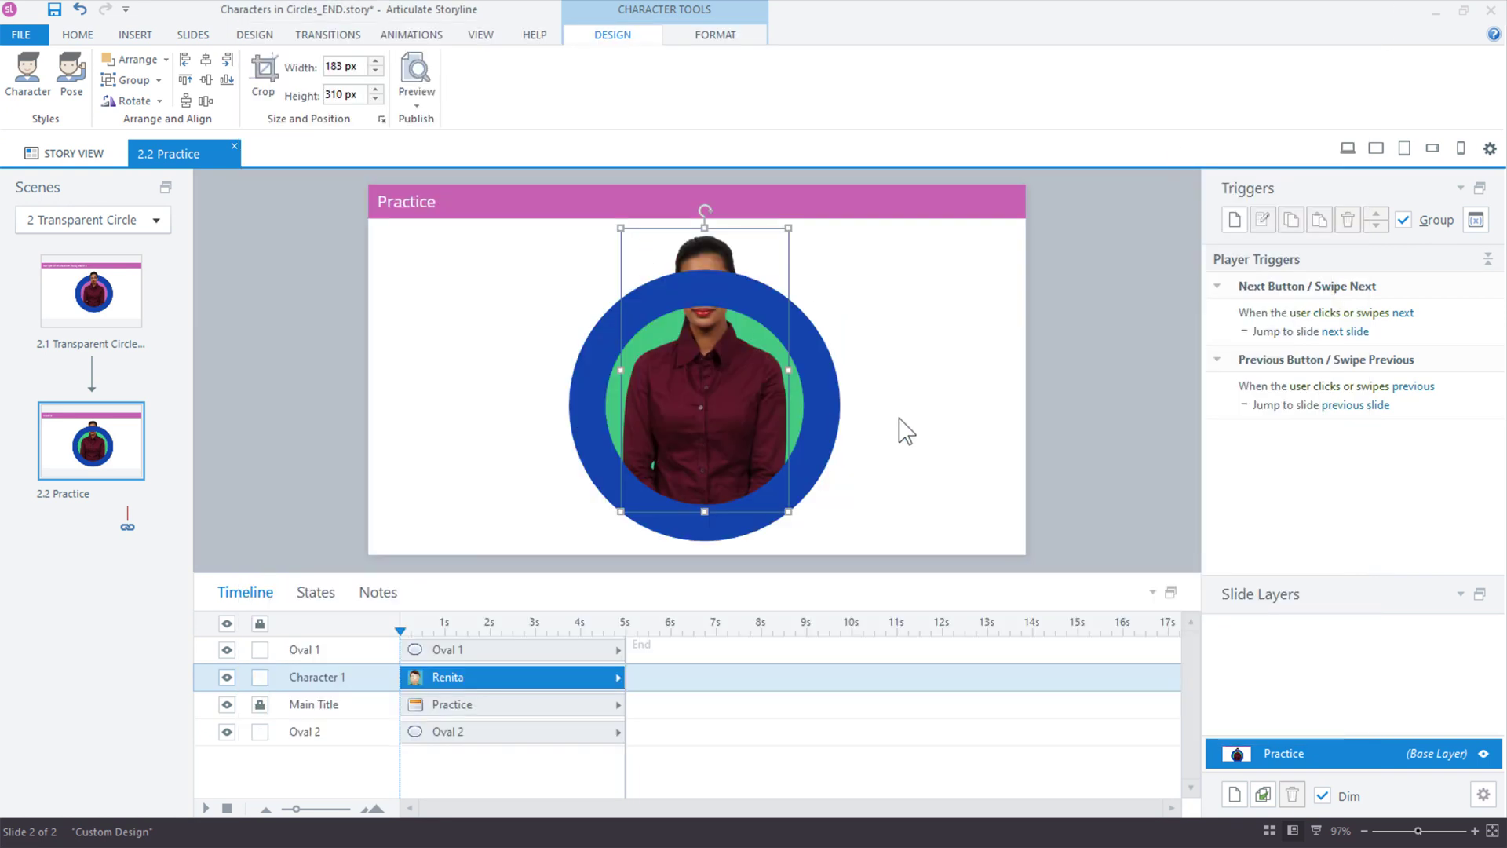
# - Undo the deletion and the move of the cropped Renita copy
pyautogui.hotkey('ctrl', 'c')
pyautogui.hotkey('ctrl', 'v')
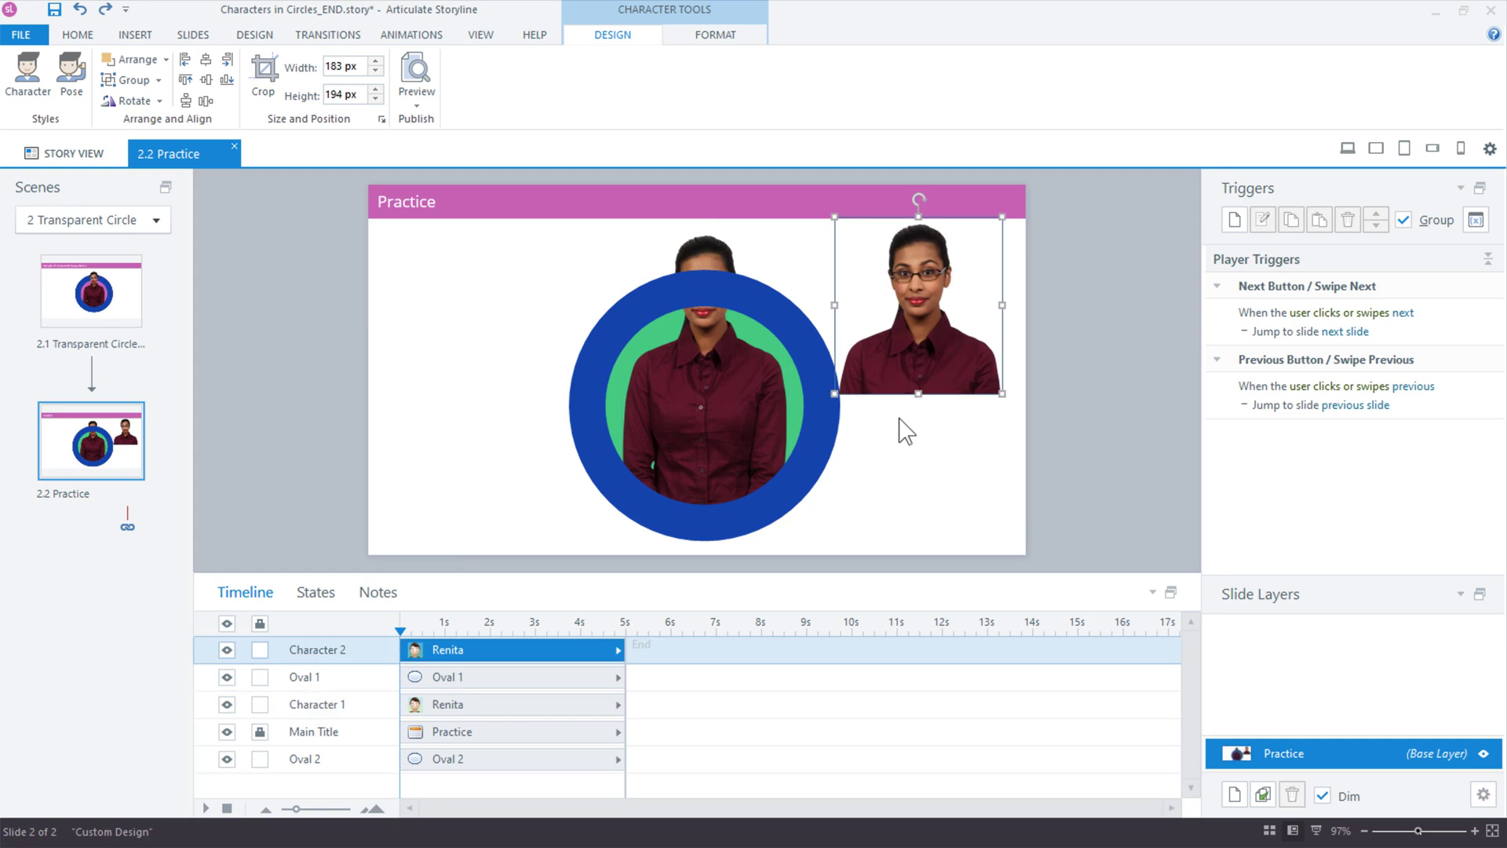
pyautogui.click(906, 431)
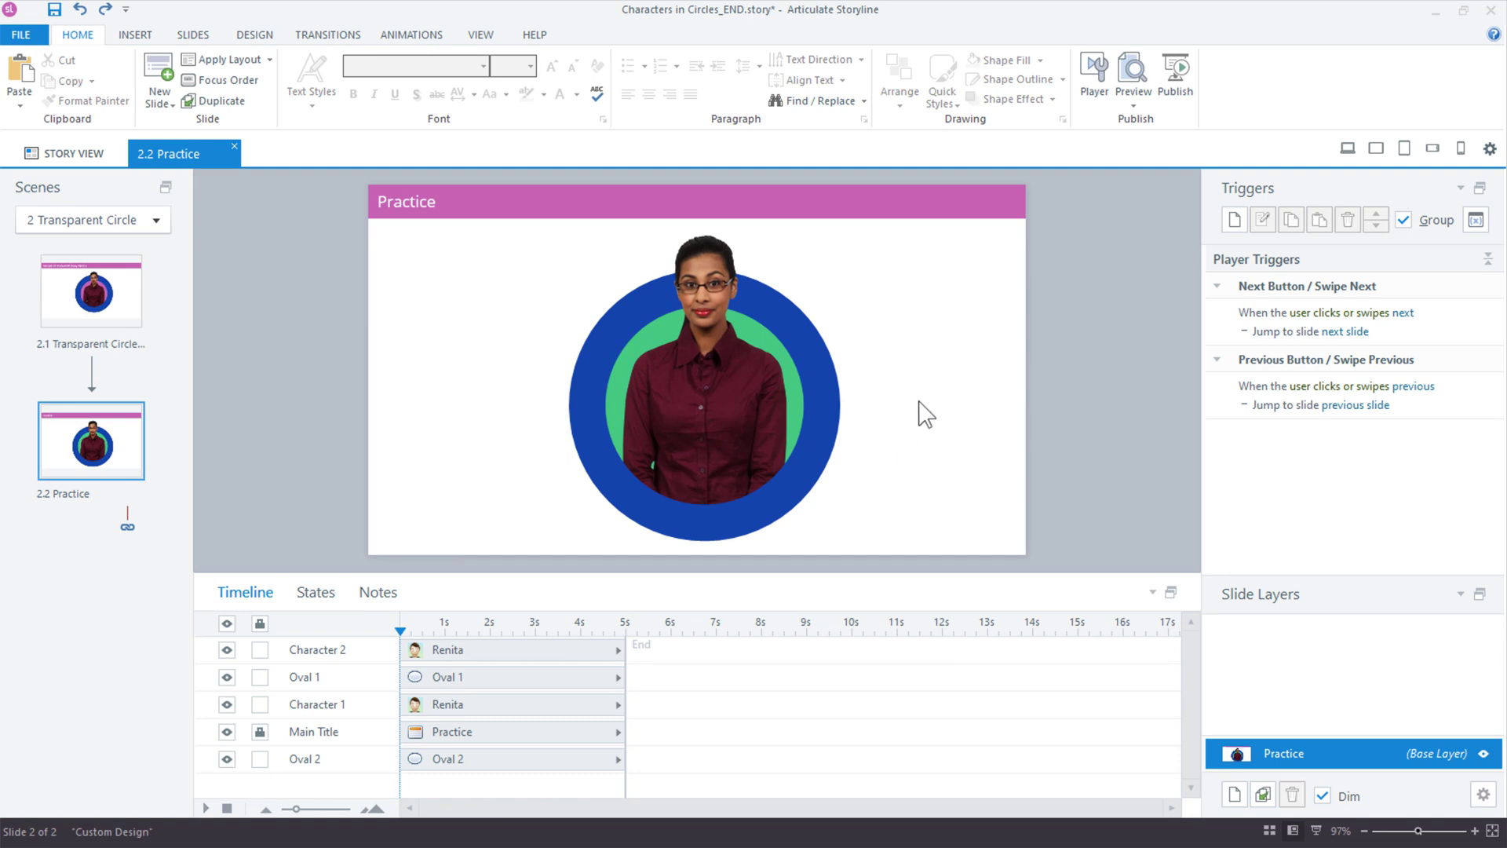
# - Switch to scene 3 Picture Shapes and ungroup the Renita circle graphic, shifting it slightly toward the slide's edge
pyautogui.click(161, 219)
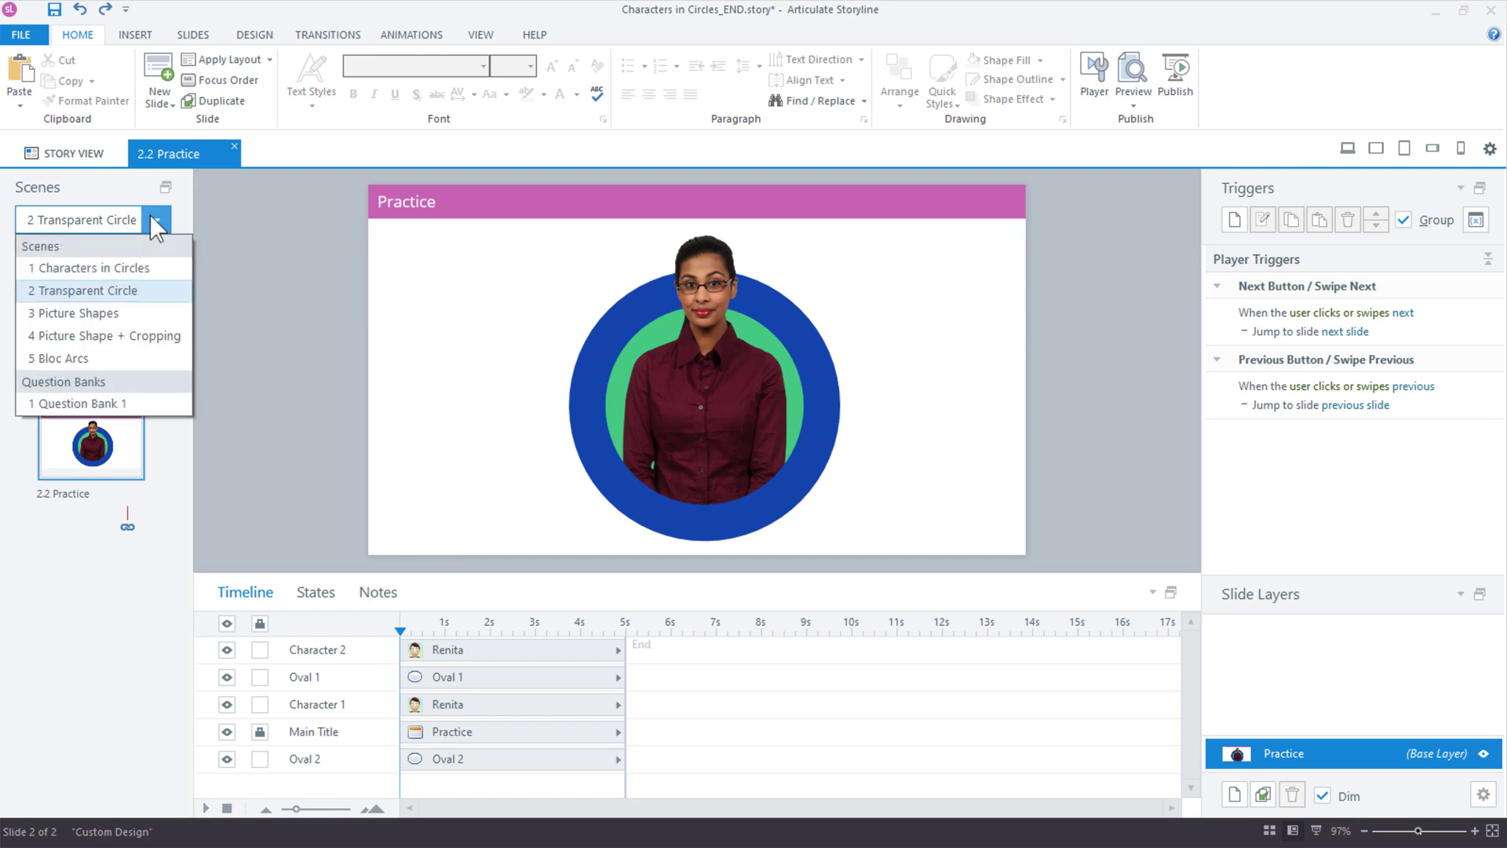
pyautogui.click(119, 311)
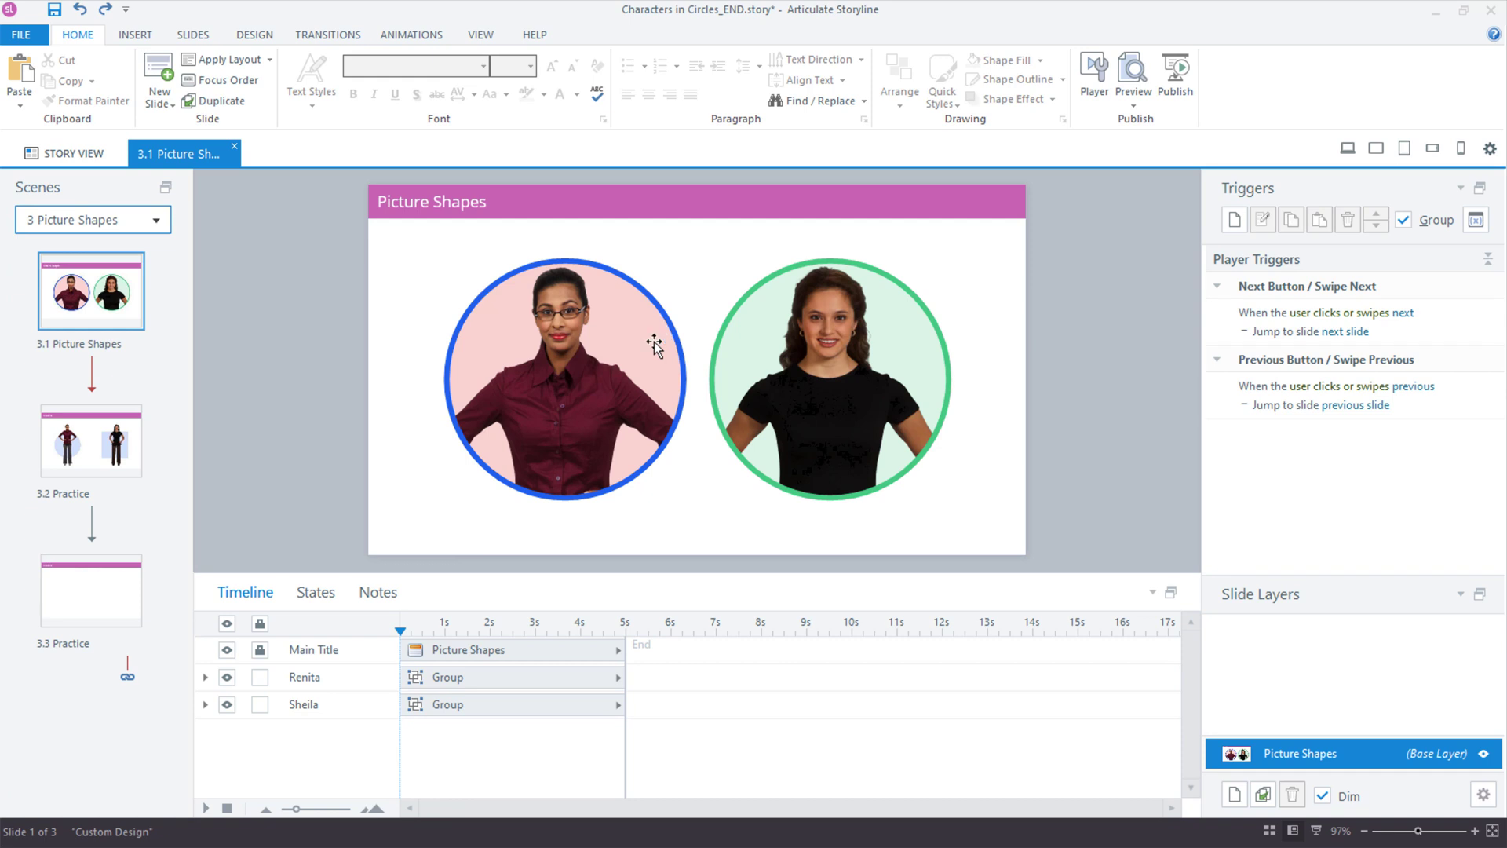
pyautogui.moveTo(591, 383); pyautogui.dragTo(525, 384)
pyautogui.hotkey('ctrl', 'shift', 'g')
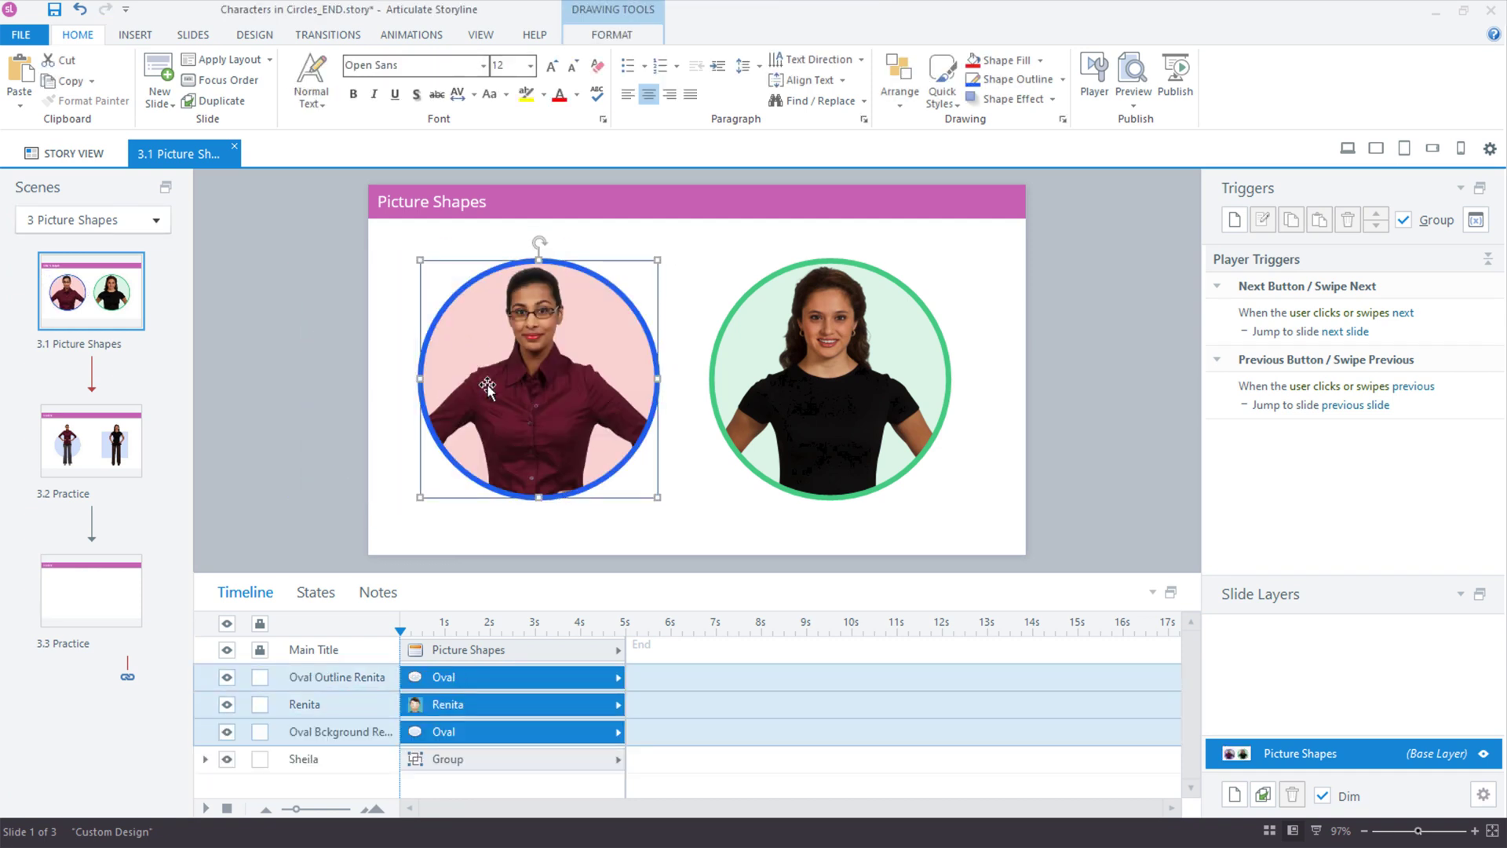
# - Pull the Renita character and the pink background circle apart in opposite directions from the blue outline circle
pyautogui.click(327, 351)
pyautogui.moveTo(532, 385); pyautogui.dragTo(384, 375)
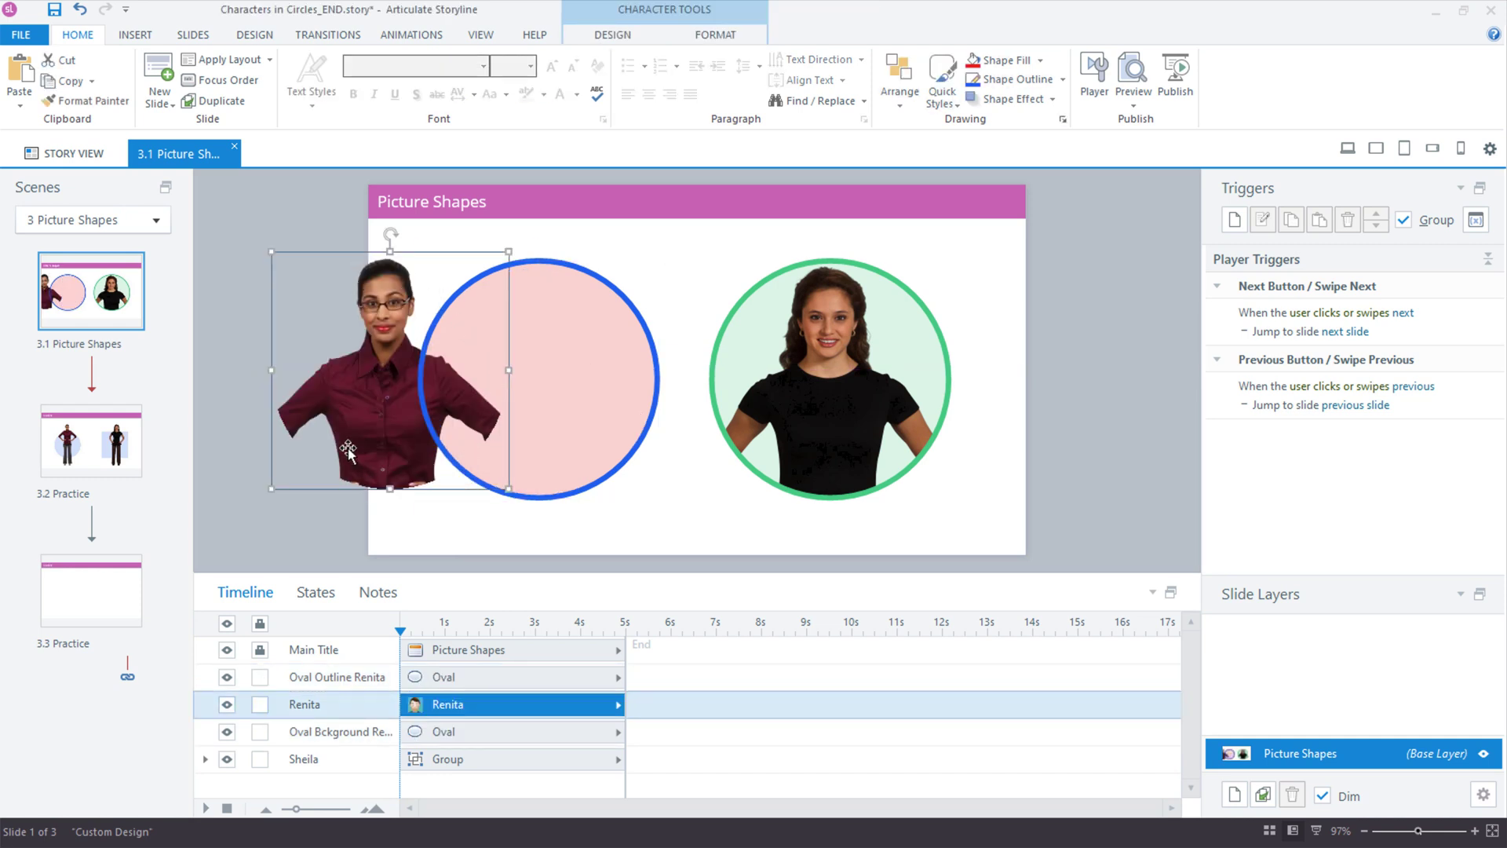
pyautogui.moveTo(605, 346); pyautogui.dragTo(669, 338)
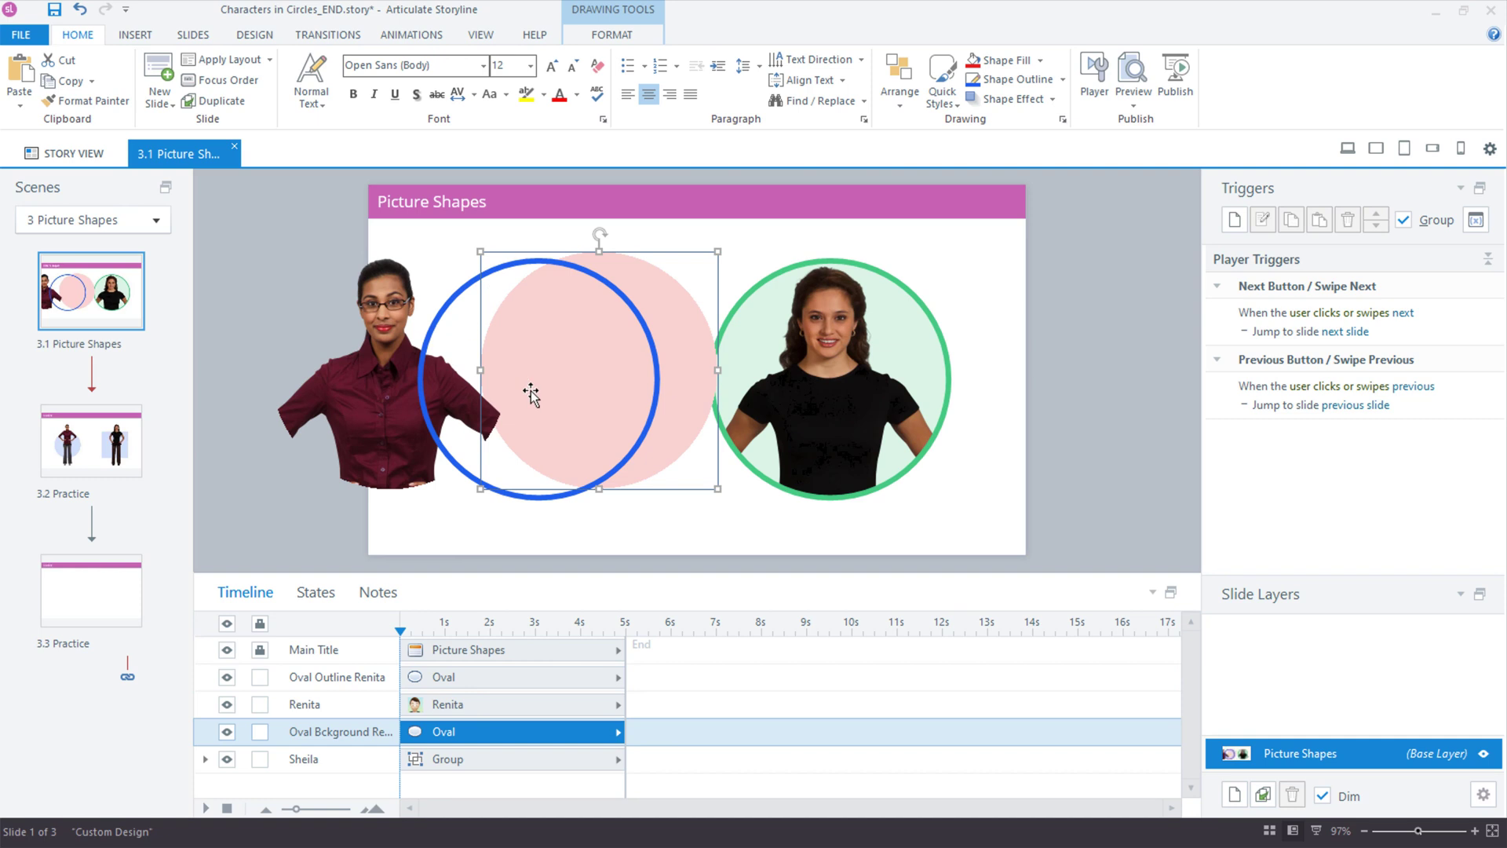
pyautogui.click(560, 400)
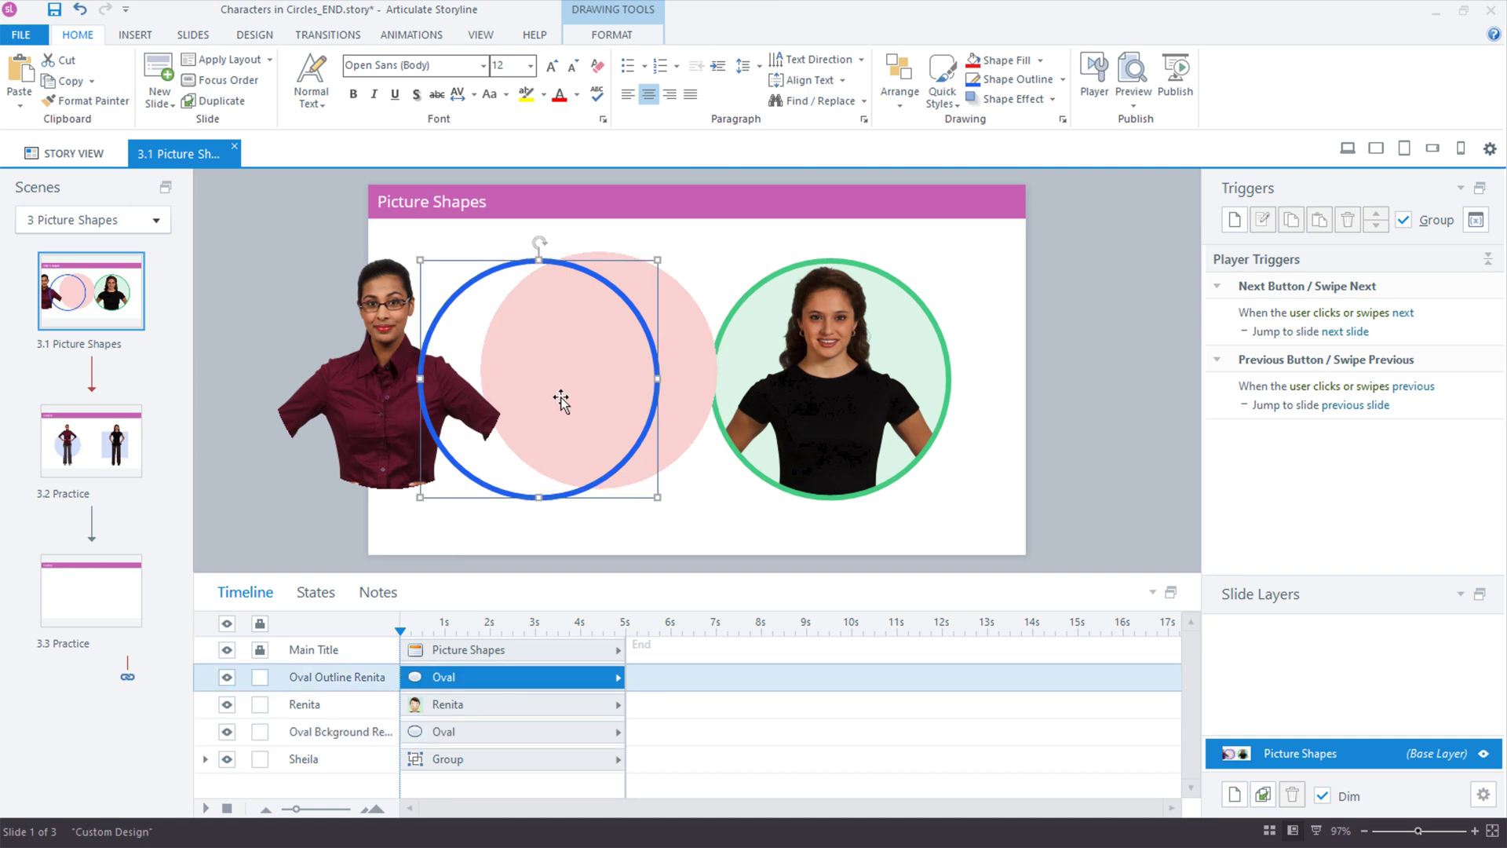
# - Undo the separation and ungrouping of the Renita circle graphic on the Picture Shapes slide
pyautogui.hotkey('ctrl', 'z')
pyautogui.hotkey('ctrl', 'z')
pyautogui.hotkey('ctrl', 'z')
pyautogui.hotkey('ctrl', 'z')
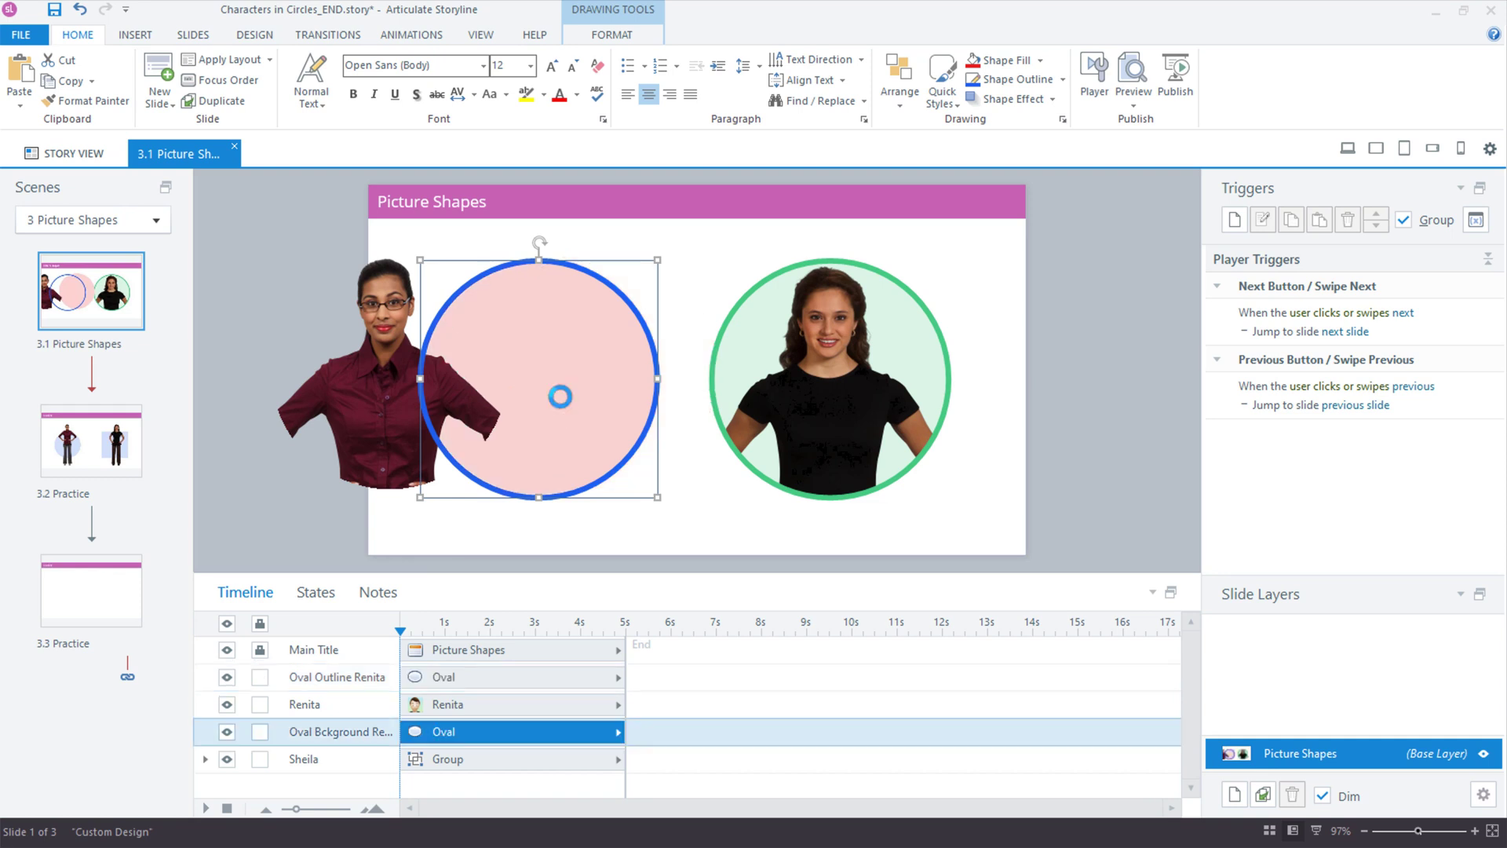
# - Open slide 3.2 Practice and shift the Renita character toward the slide's edge, away from the middle of the light blue circle
pyautogui.click(58, 456)
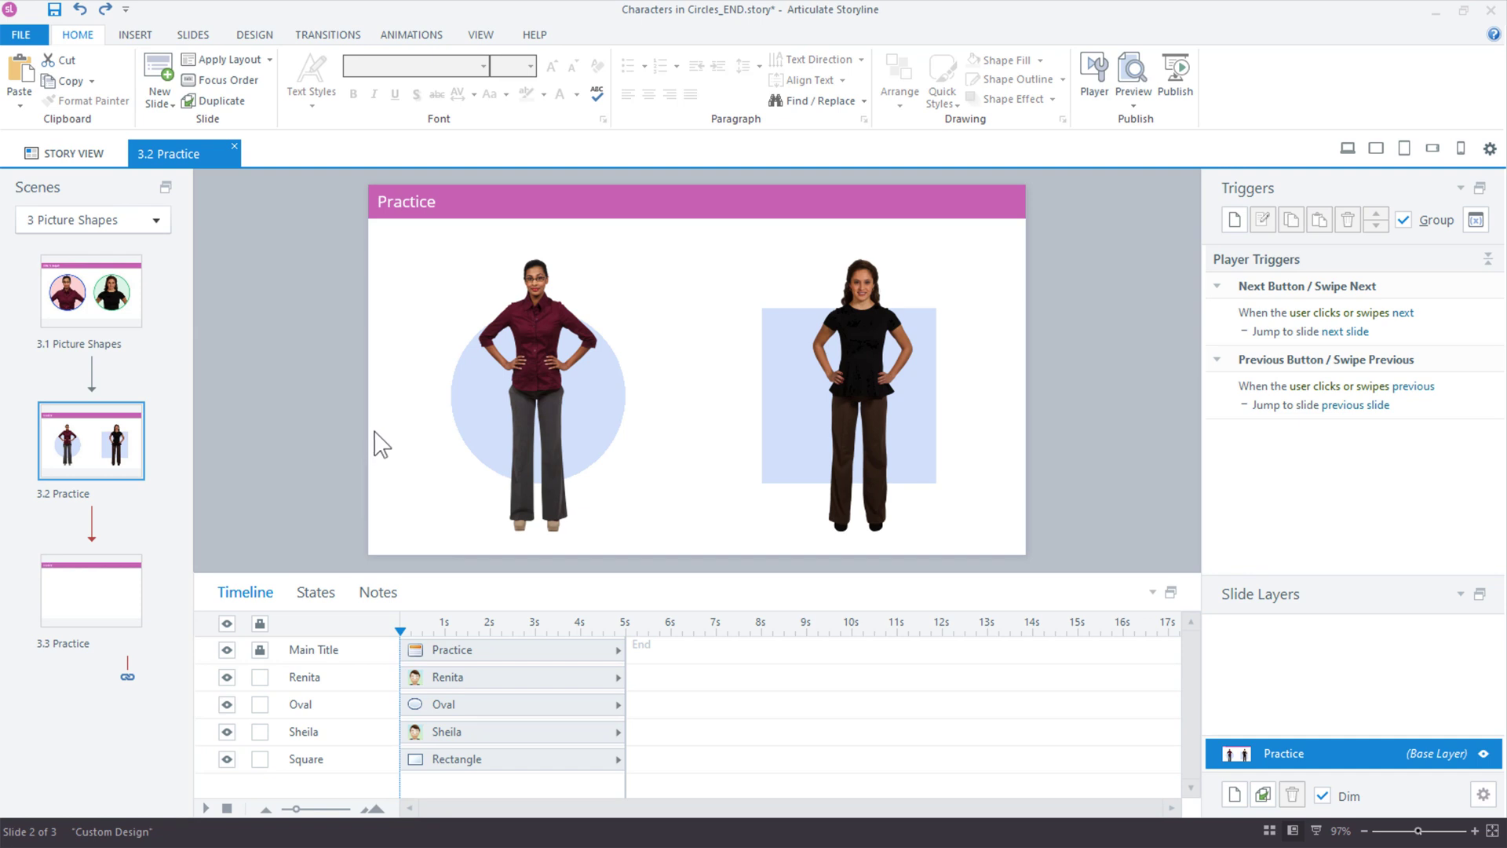
pyautogui.moveTo(551, 350); pyautogui.dragTo(383, 358)
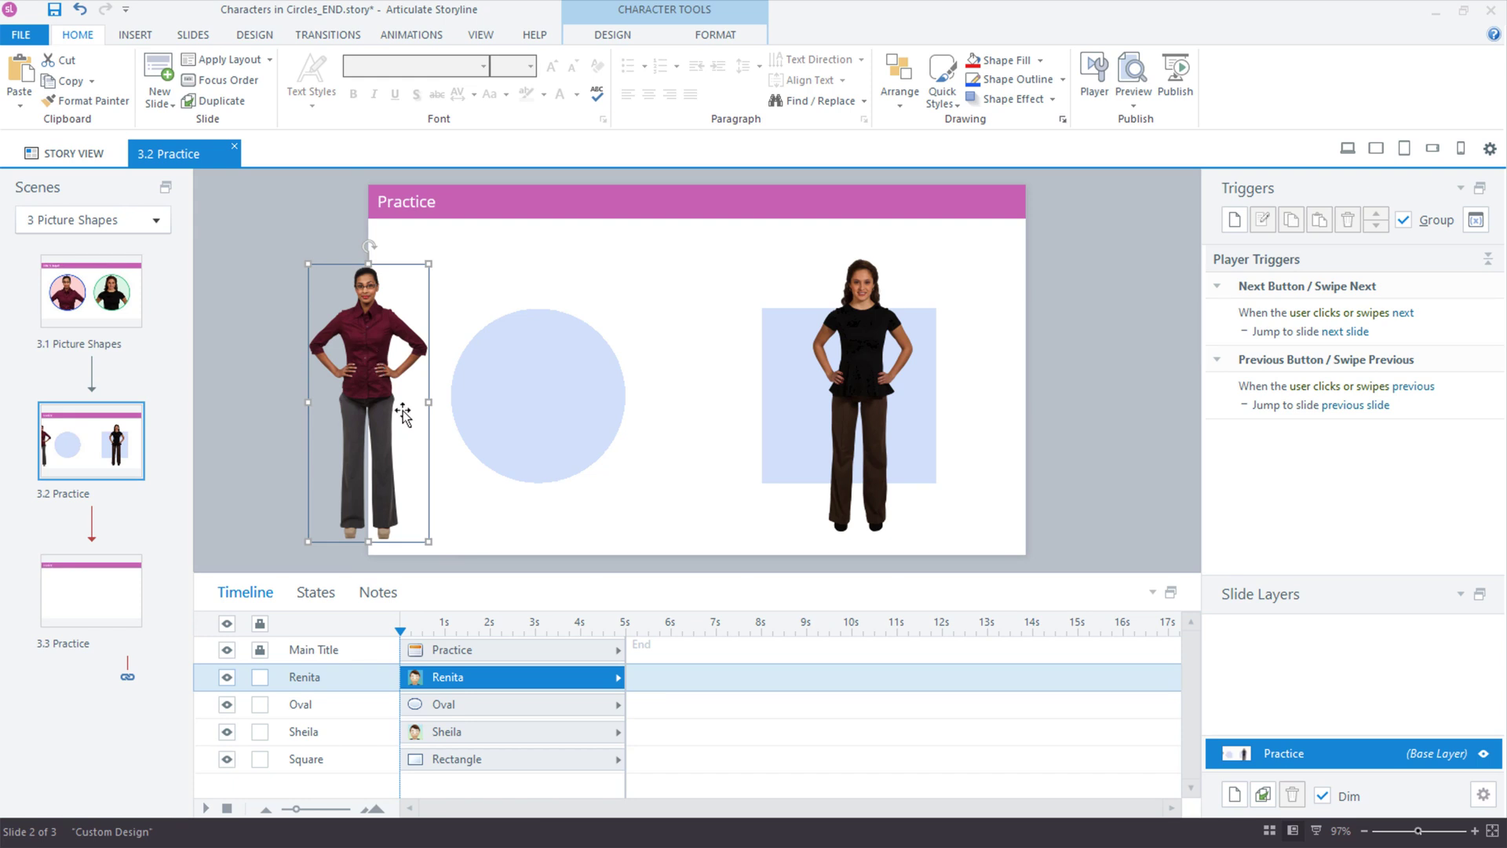
pyautogui.moveTo(379, 354); pyautogui.dragTo(443, 330)
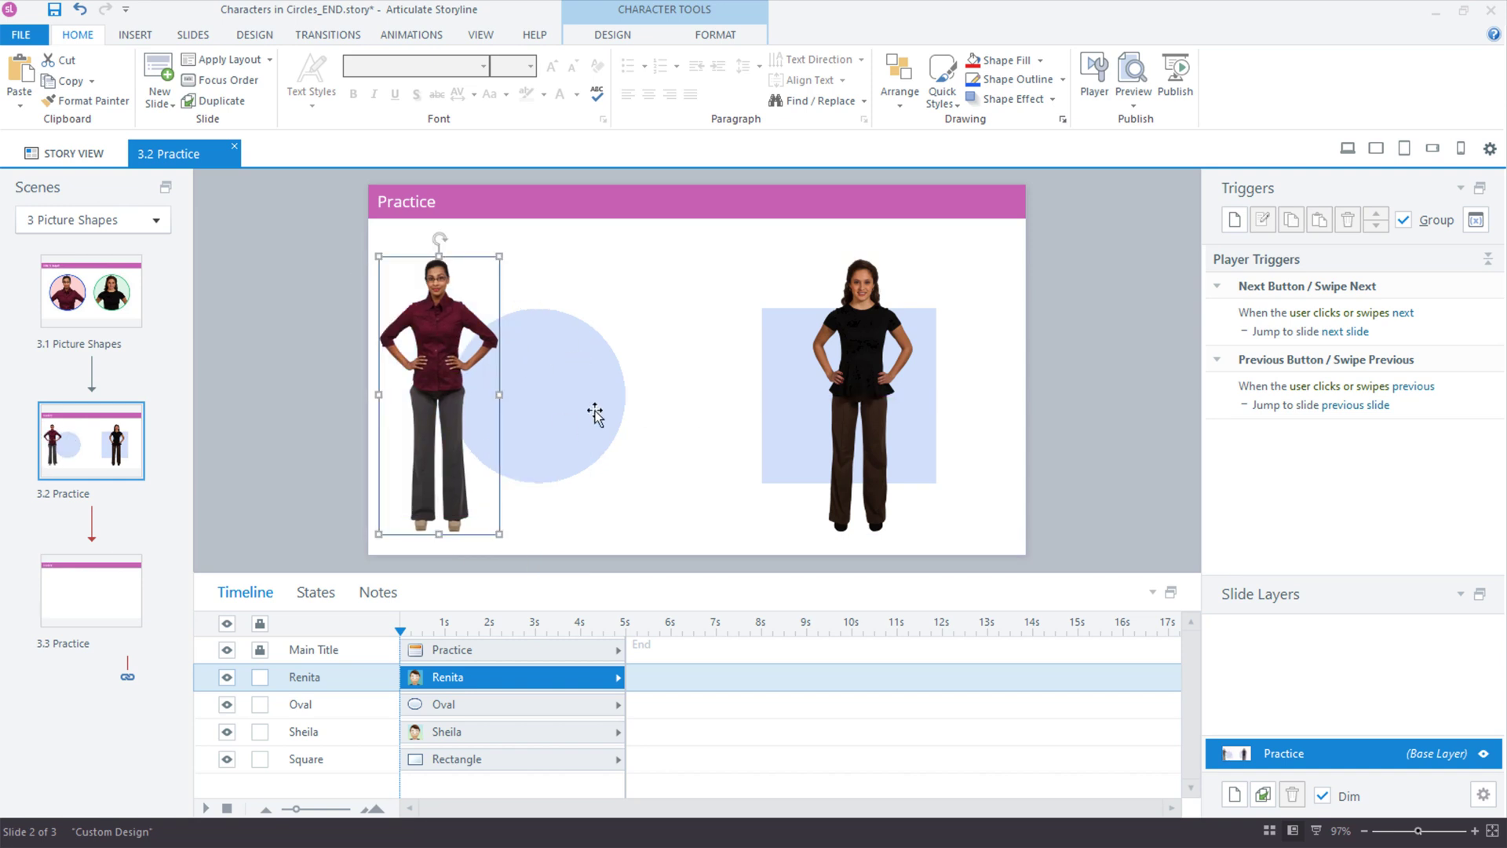
# - Crop the Renita character below the waist, enlarge her to about 243 by 261 px and place her over the light blue circle
pyautogui.click(736, 37)
pyautogui.click(1246, 78)
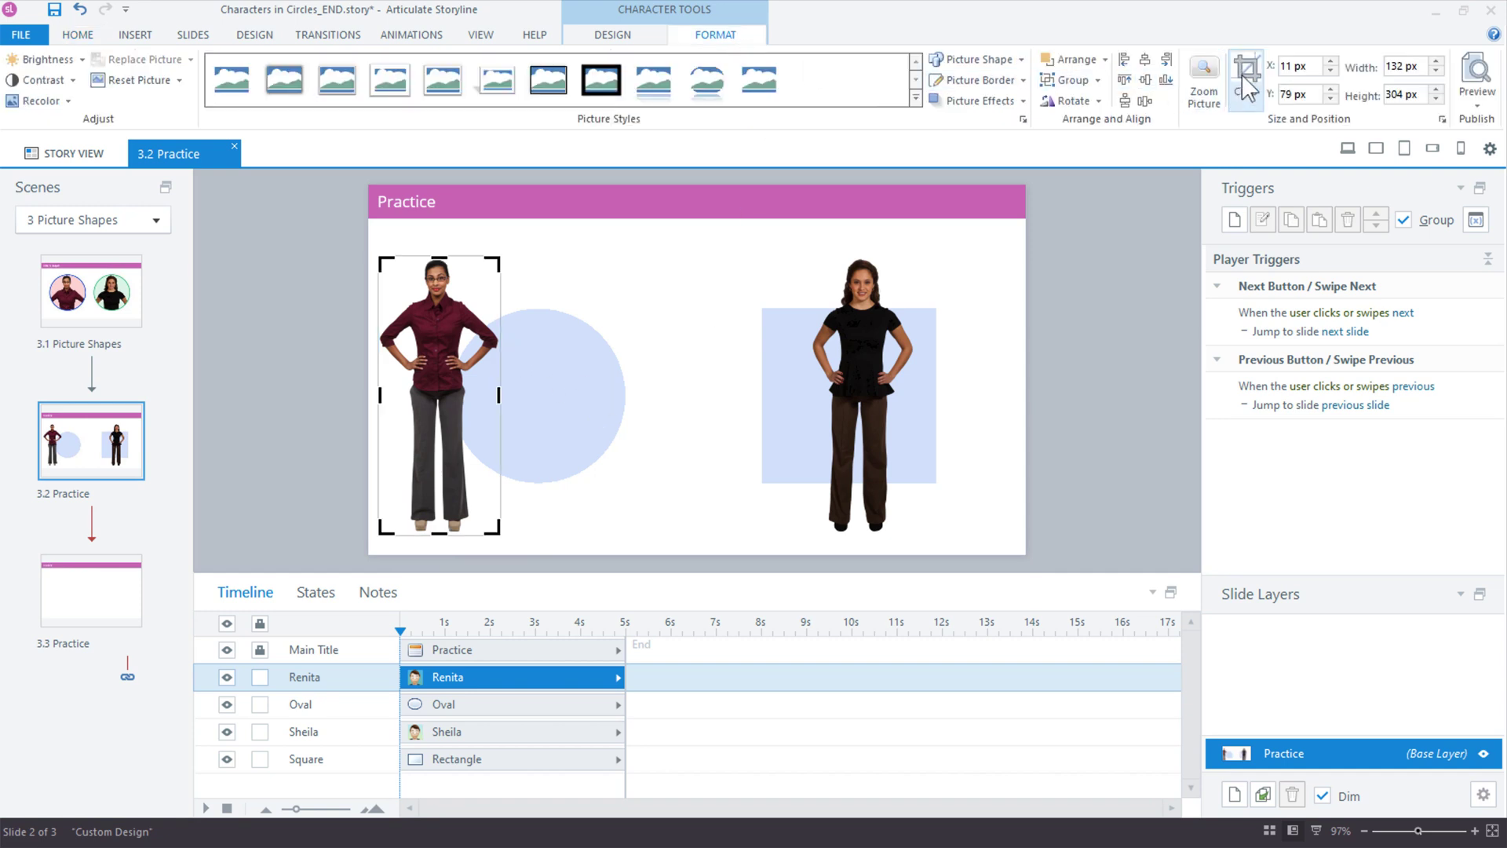
pyautogui.moveTo(448, 526); pyautogui.dragTo(602, 495)
pyautogui.click(289, 259)
pyautogui.click(470, 379)
pyautogui.moveTo(478, 409); pyautogui.dragTo(518, 398)
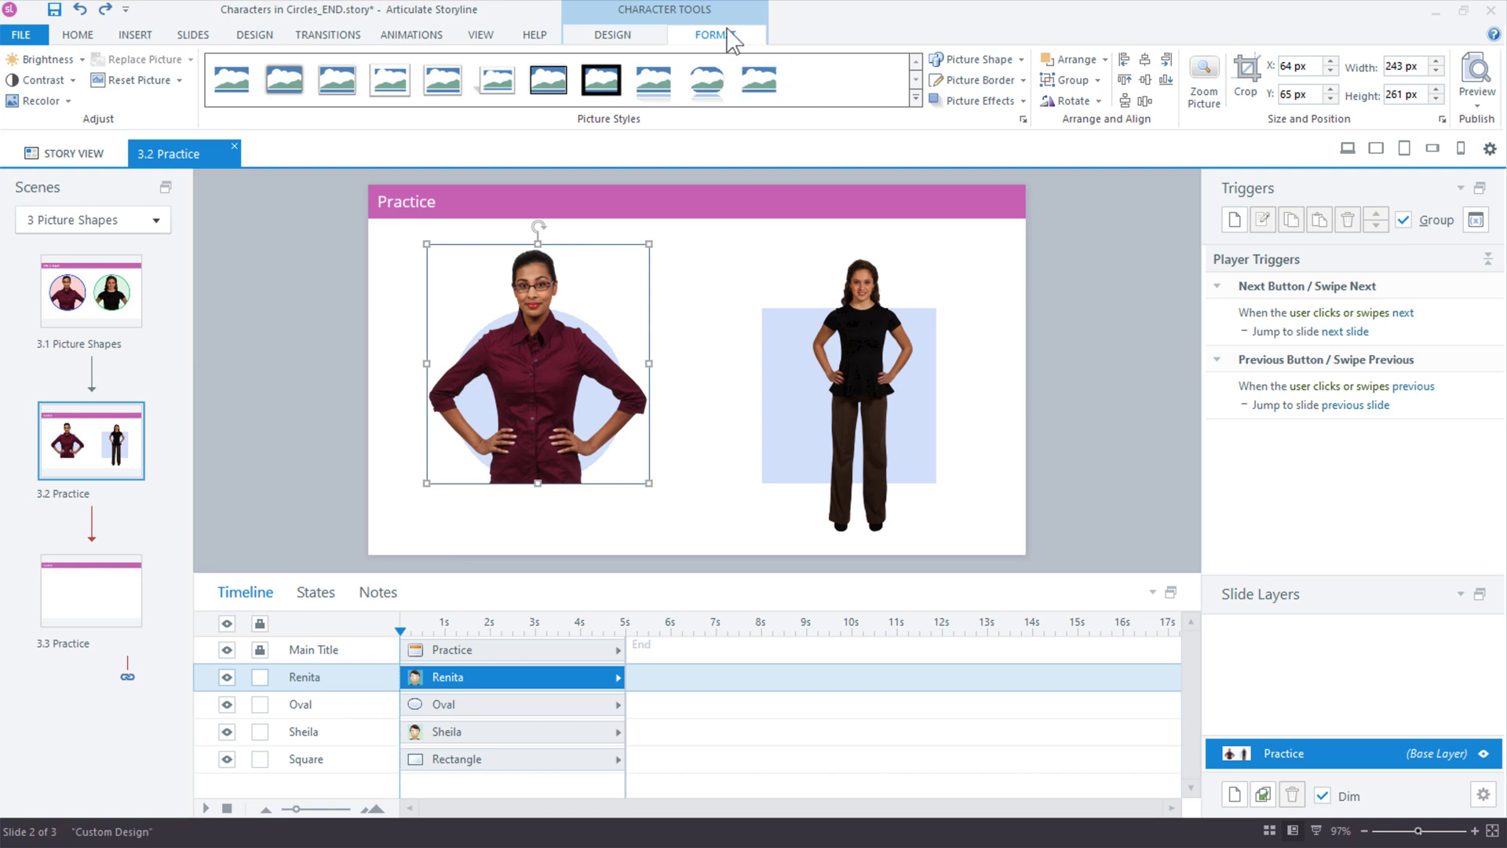
# - Apply the oval picture shape to the cropped Renita character and move her to the side of the circle
pyautogui.click(961, 68)
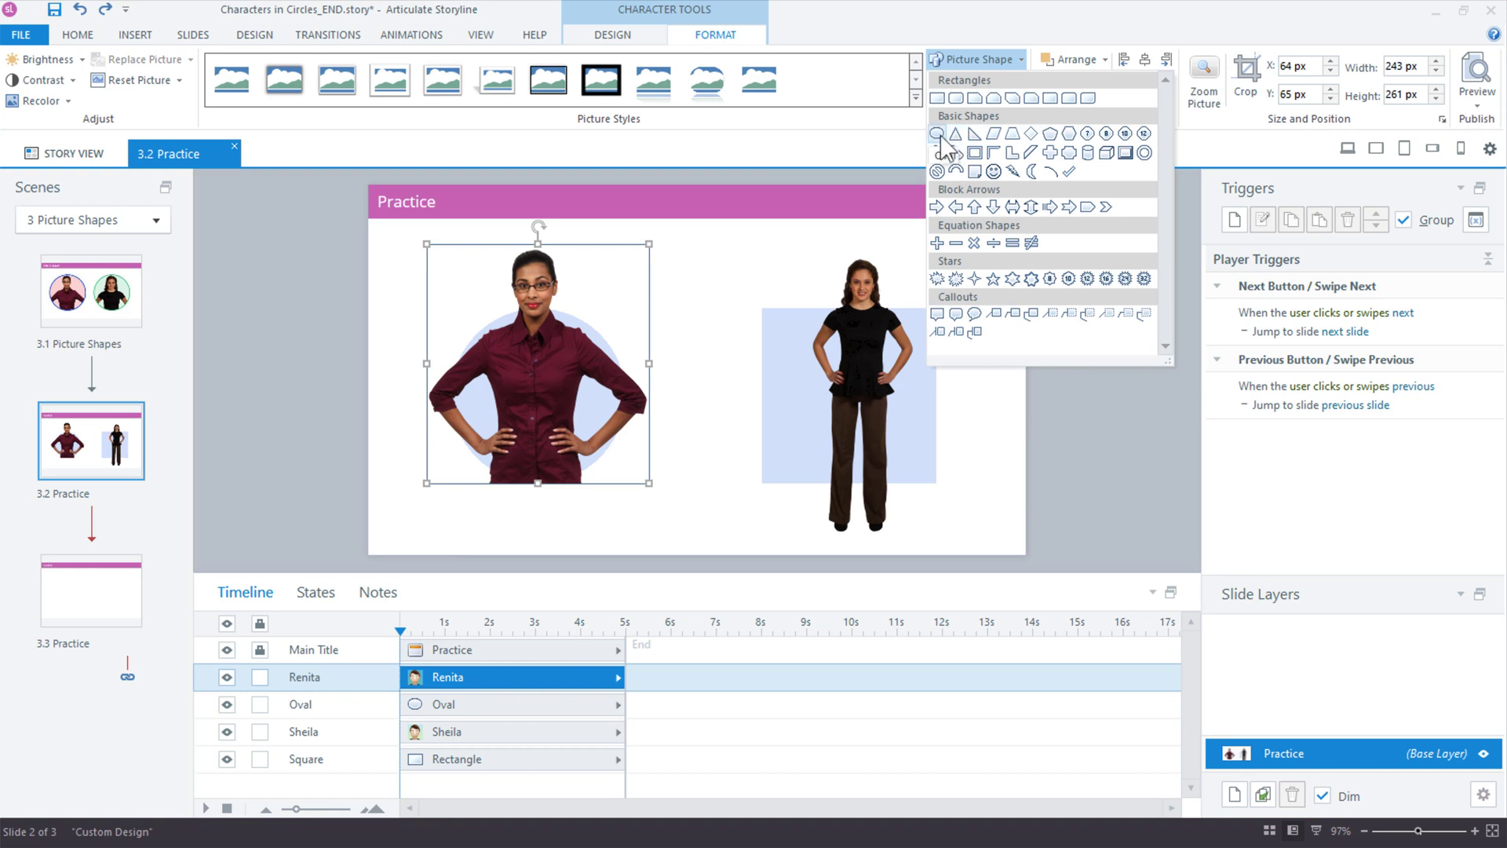
pyautogui.click(937, 133)
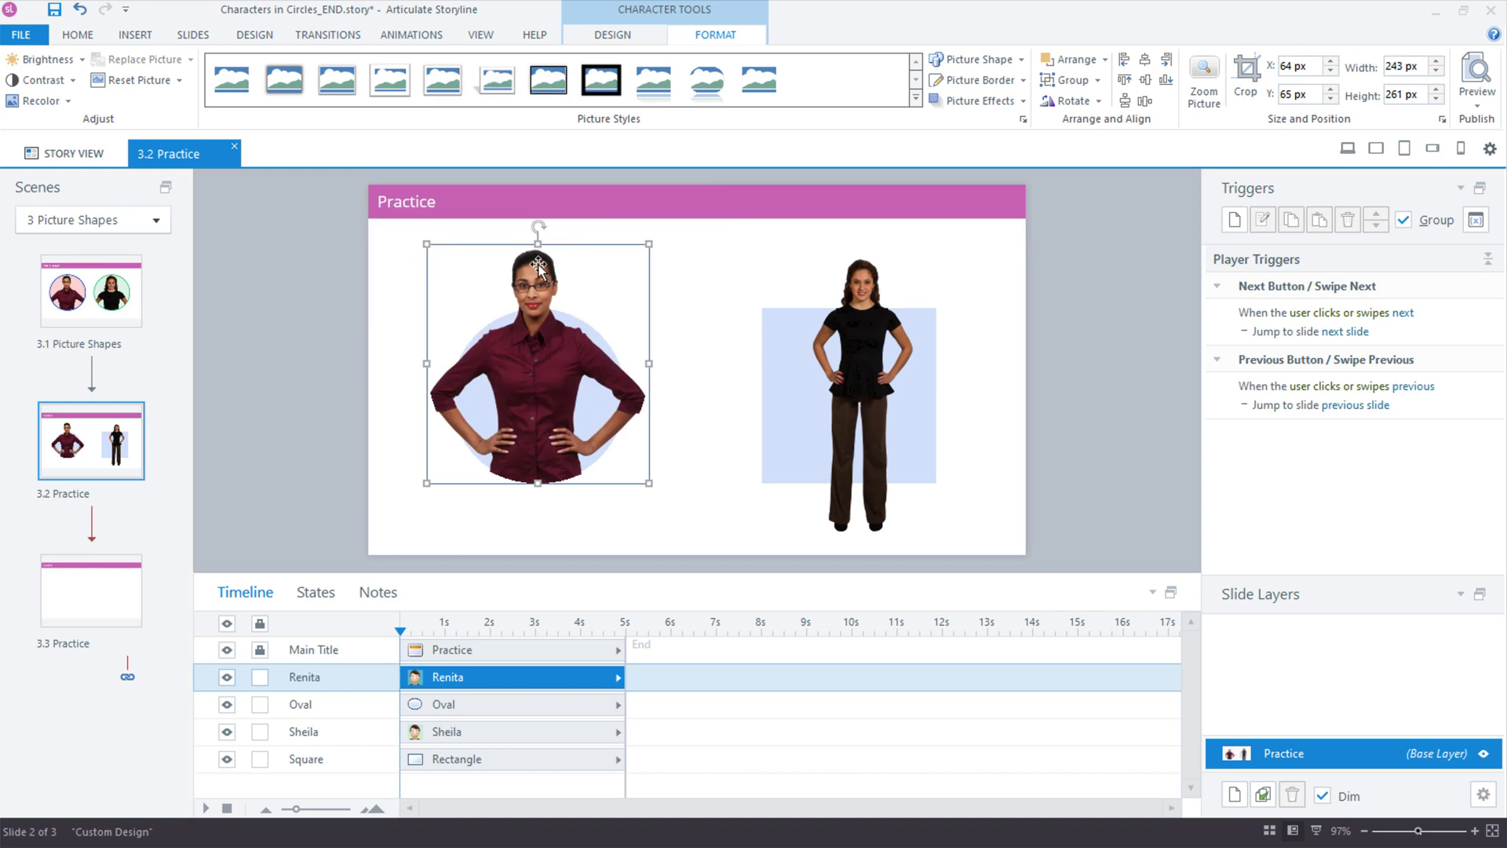
pyautogui.moveTo(547, 345); pyautogui.dragTo(612, 402)
# - Apply the solid pink shape style to the light blue circle
pyautogui.click(492, 390)
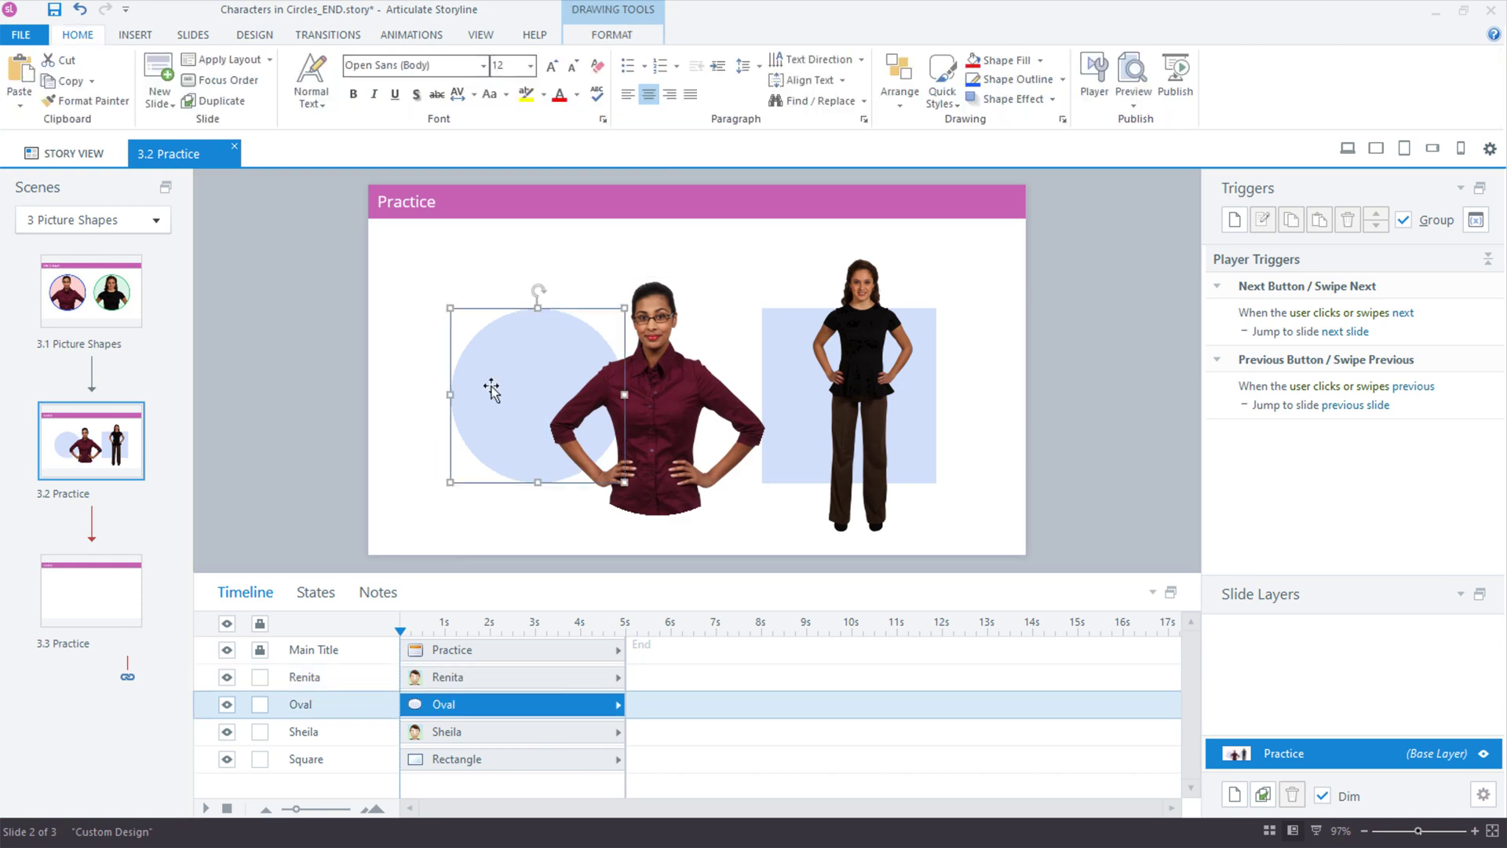
pyautogui.click(628, 35)
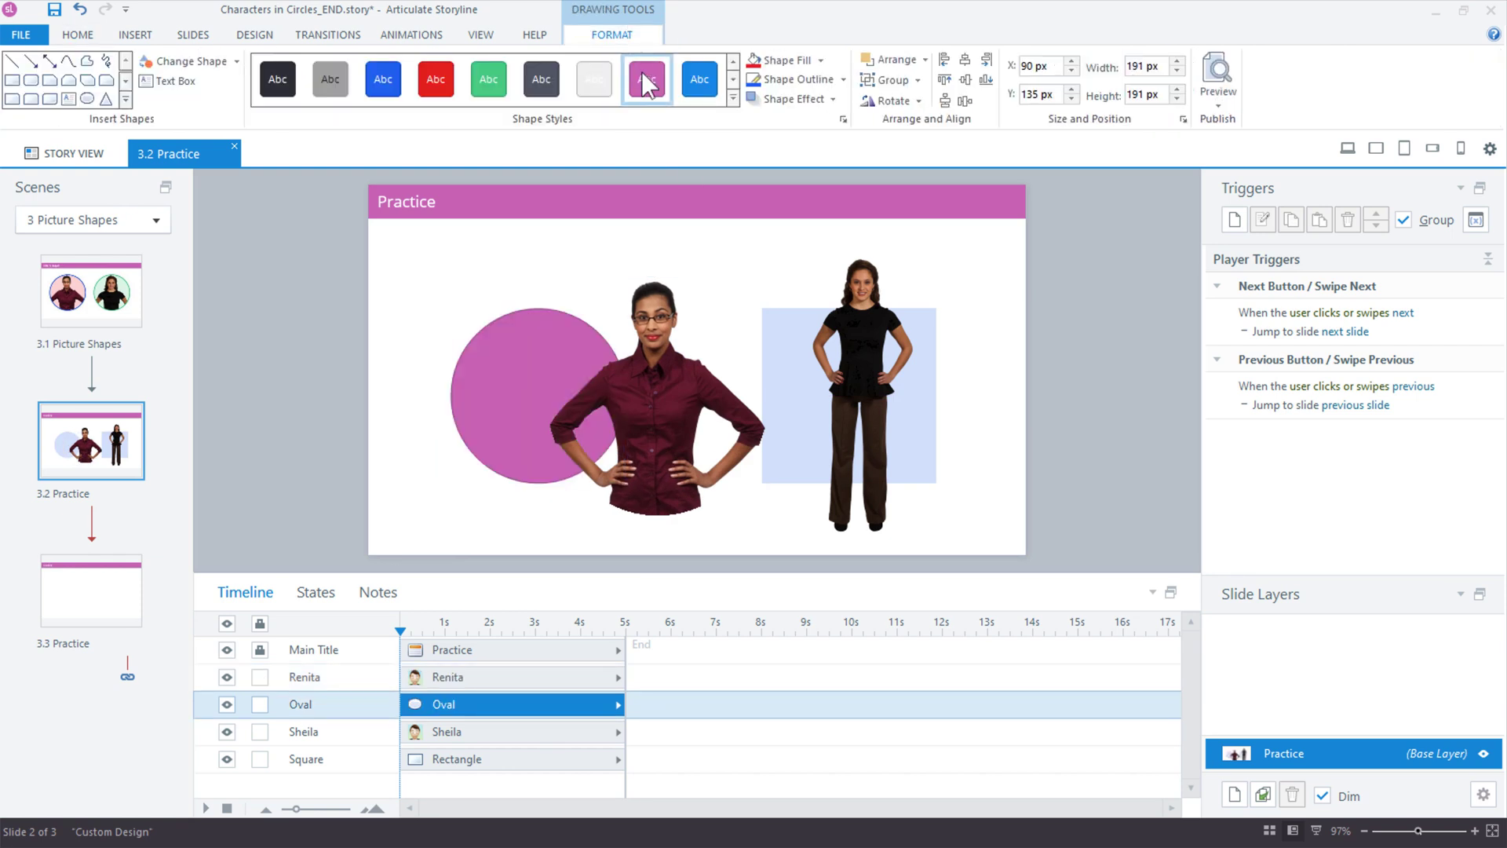
pyautogui.click(642, 72)
# - Move Renita back over the pink circle, centering her and aligning her top edge with the circle's top at about Y 135 px
pyautogui.click(649, 387)
pyautogui.moveTo(648, 387); pyautogui.dragTo(546, 444)
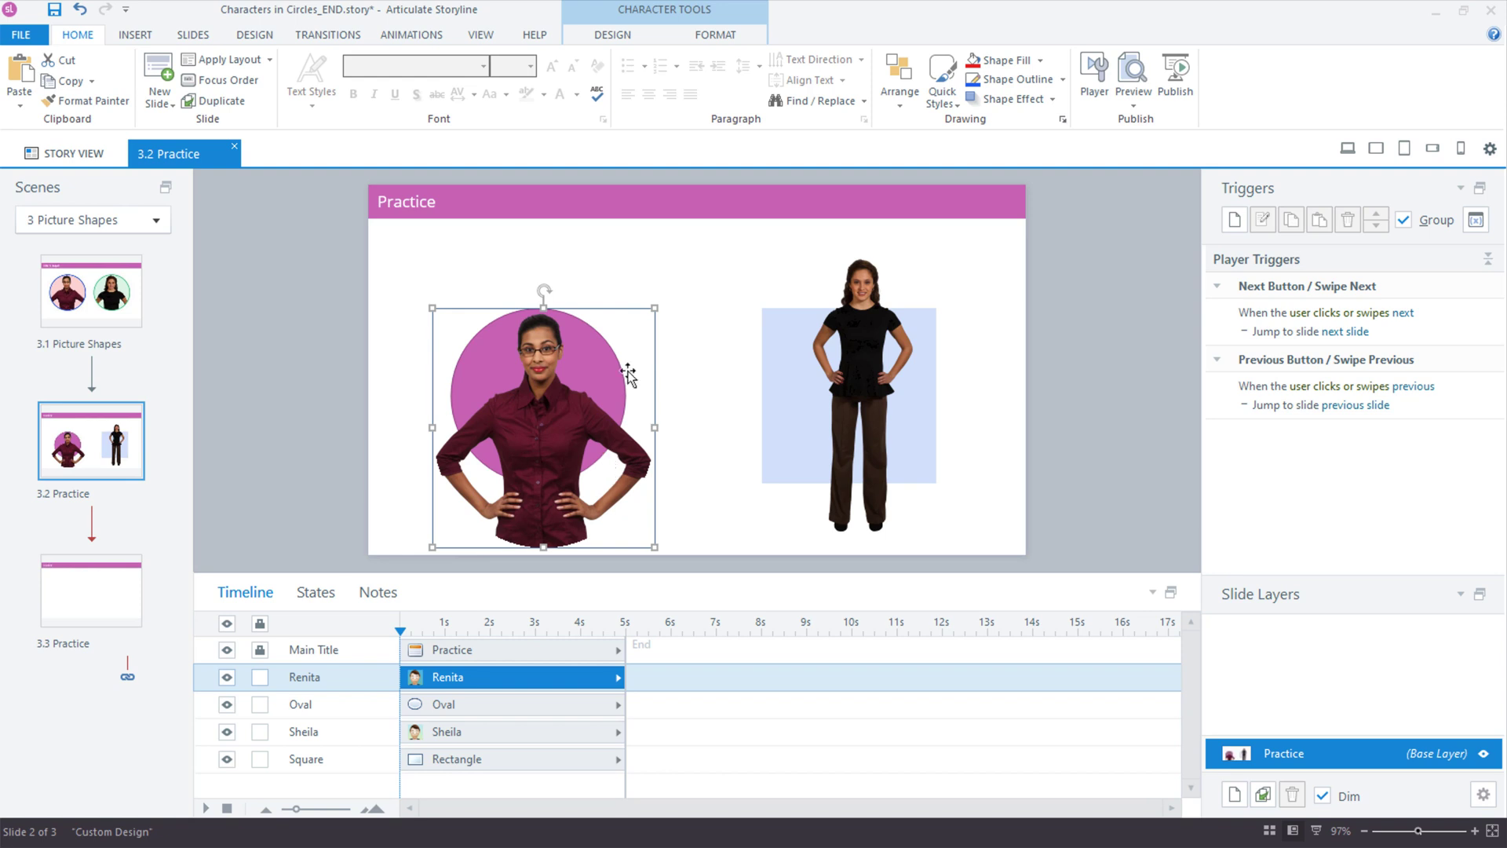
pyautogui.moveTo(560, 423)
pyautogui.mouseDown()
pyautogui.moveTo(682, 417)
pyautogui.moveTo(537, 426)
pyautogui.mouseUp()
# - Try cropping the oval-shaped Renita picture from one side only, to a width of about 170 px
pyautogui.click(723, 36)
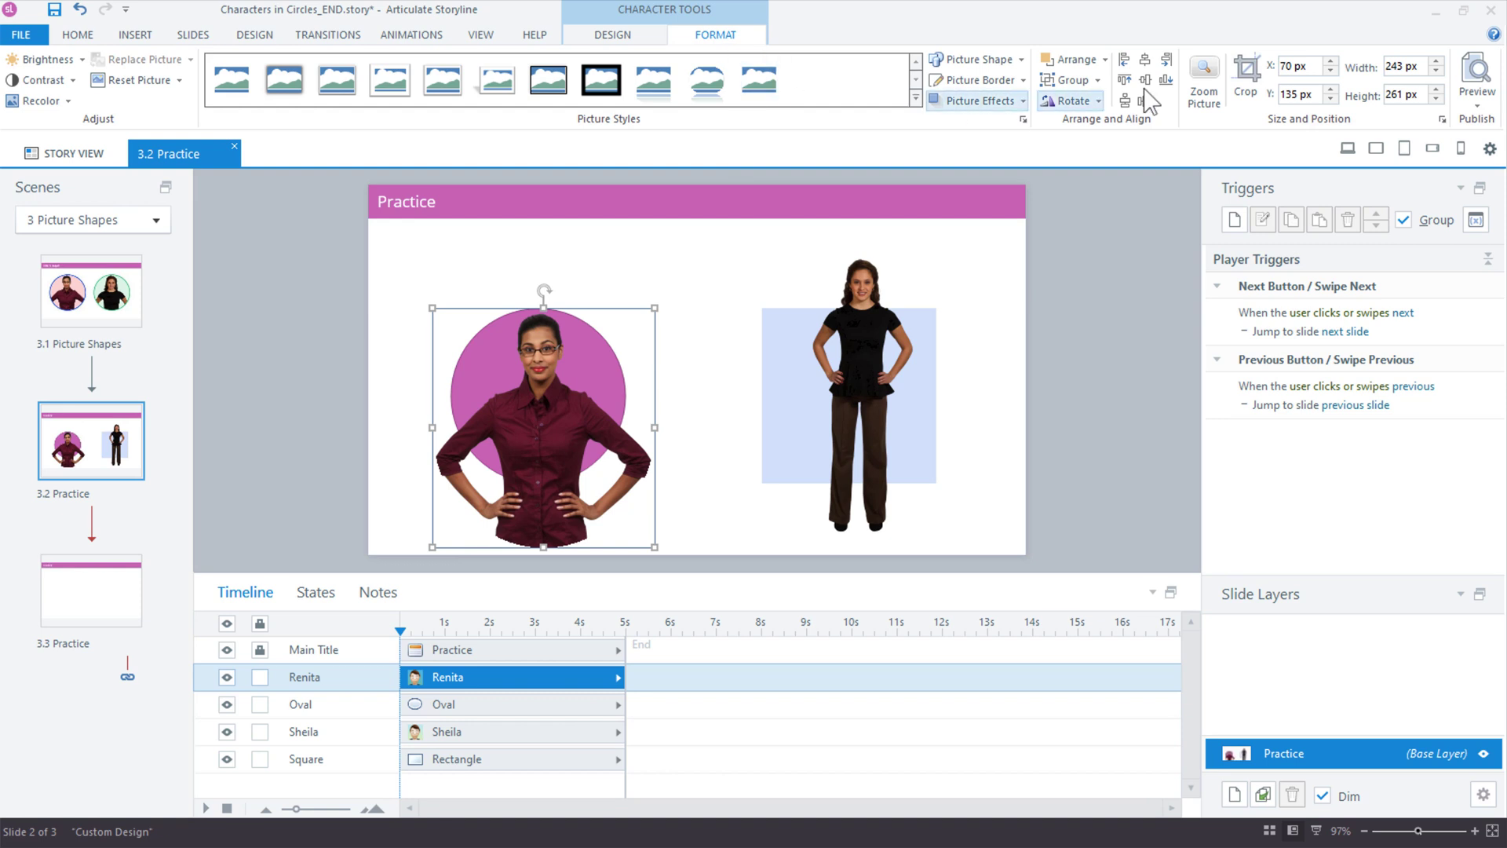
pyautogui.click(1245, 72)
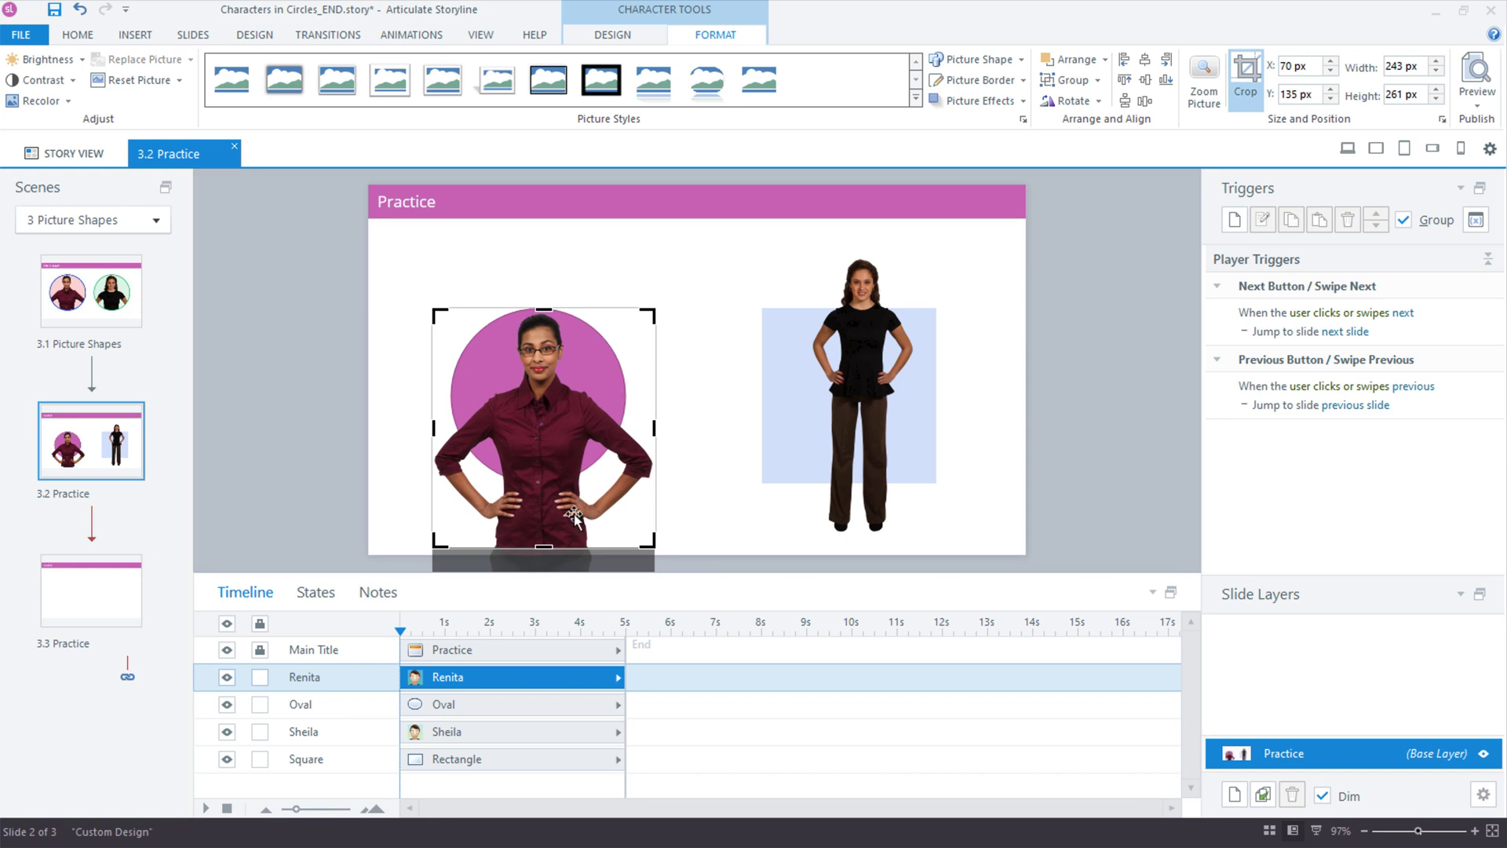
pyautogui.moveTo(434, 430); pyautogui.dragTo(501, 431)
pyautogui.click(700, 485)
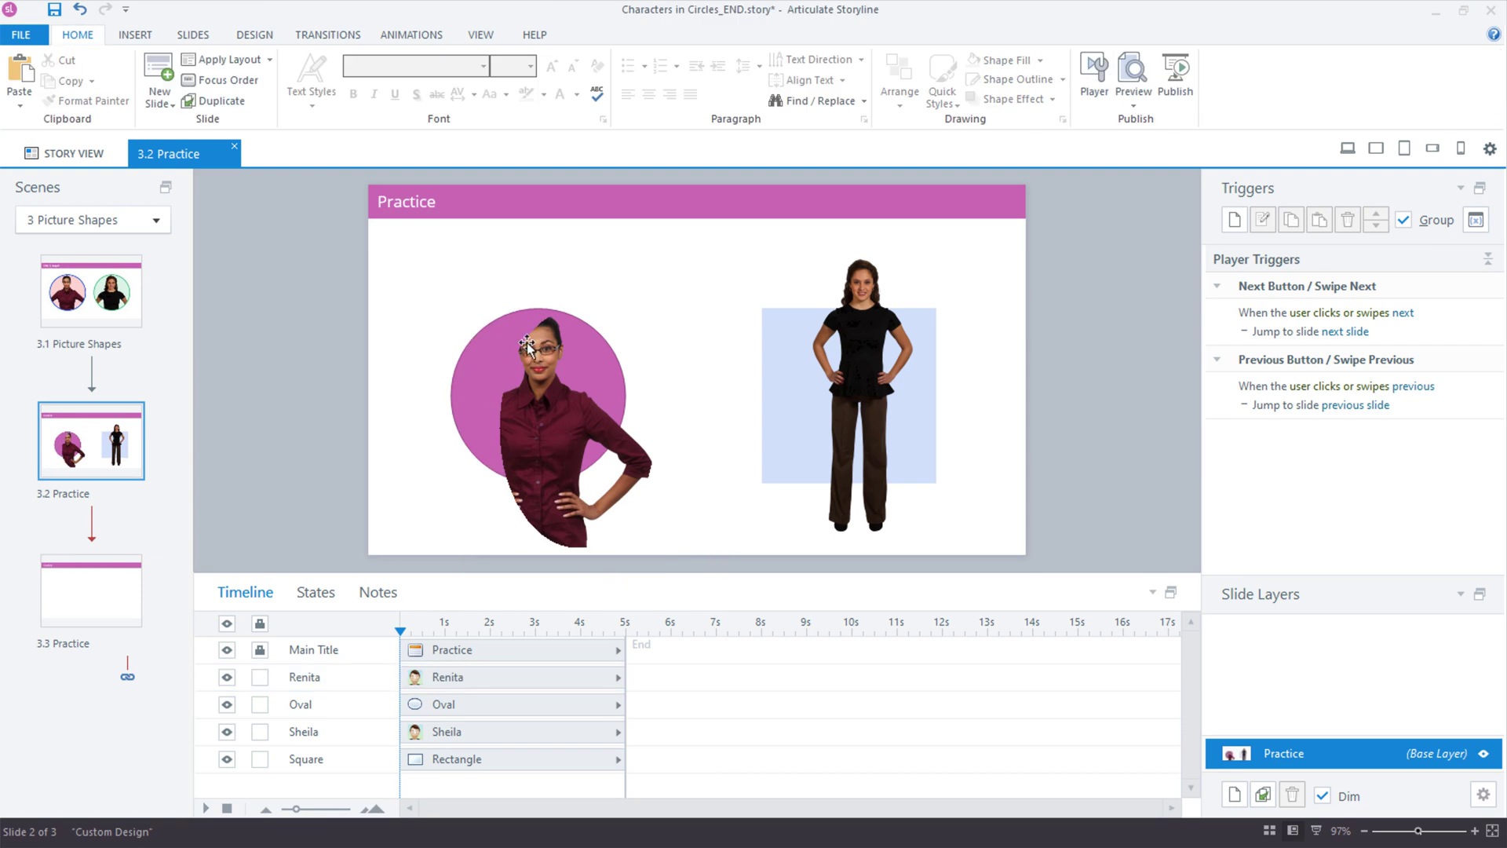
# - Crop the Renita picture to the pink circle's edges at 191 by 191 px so its oval shape matches the circle
pyautogui.click(549, 514)
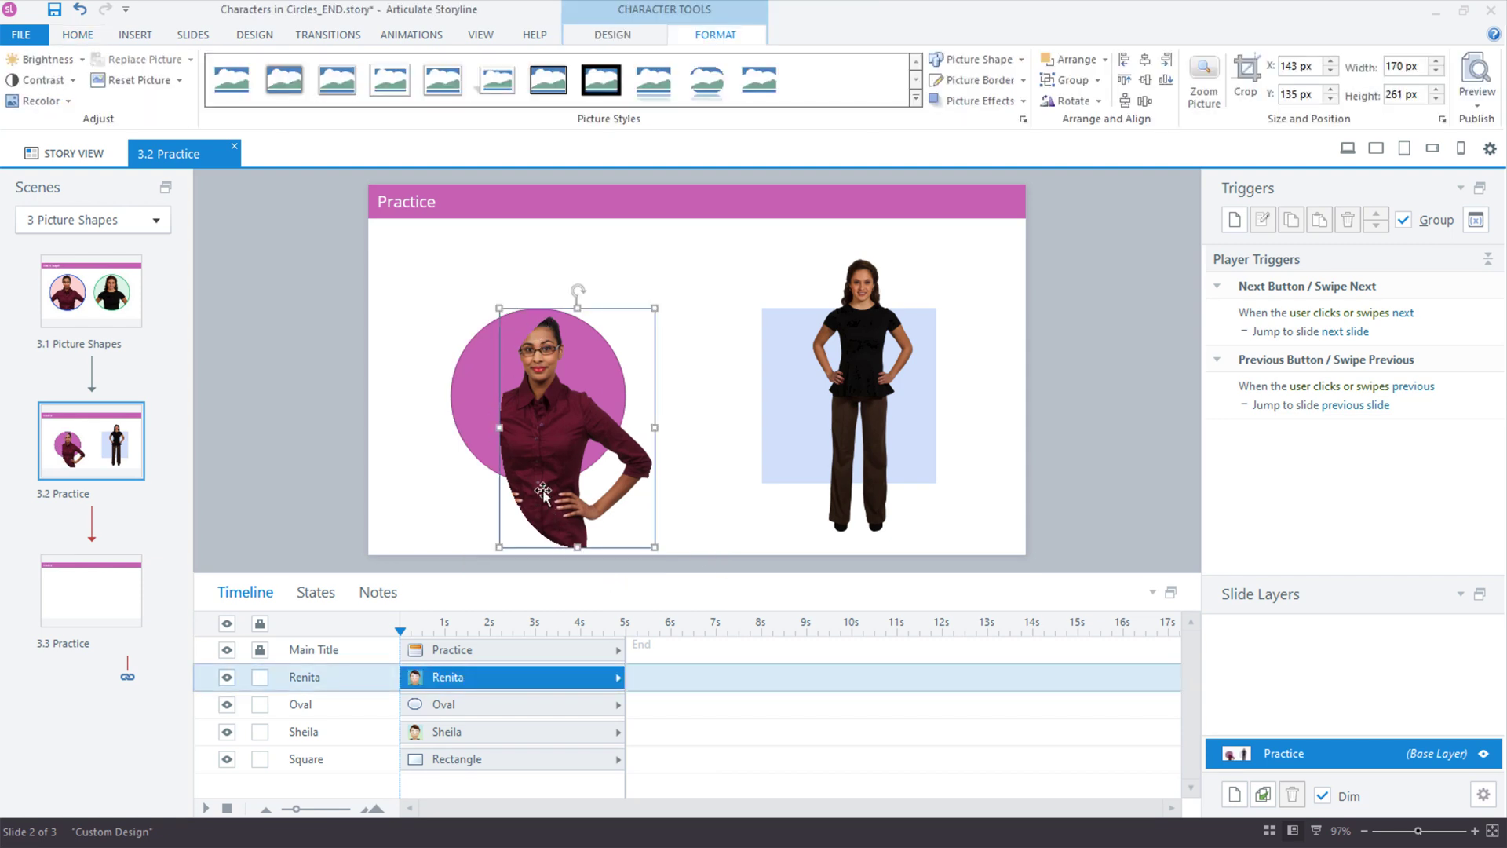
pyautogui.click(1244, 82)
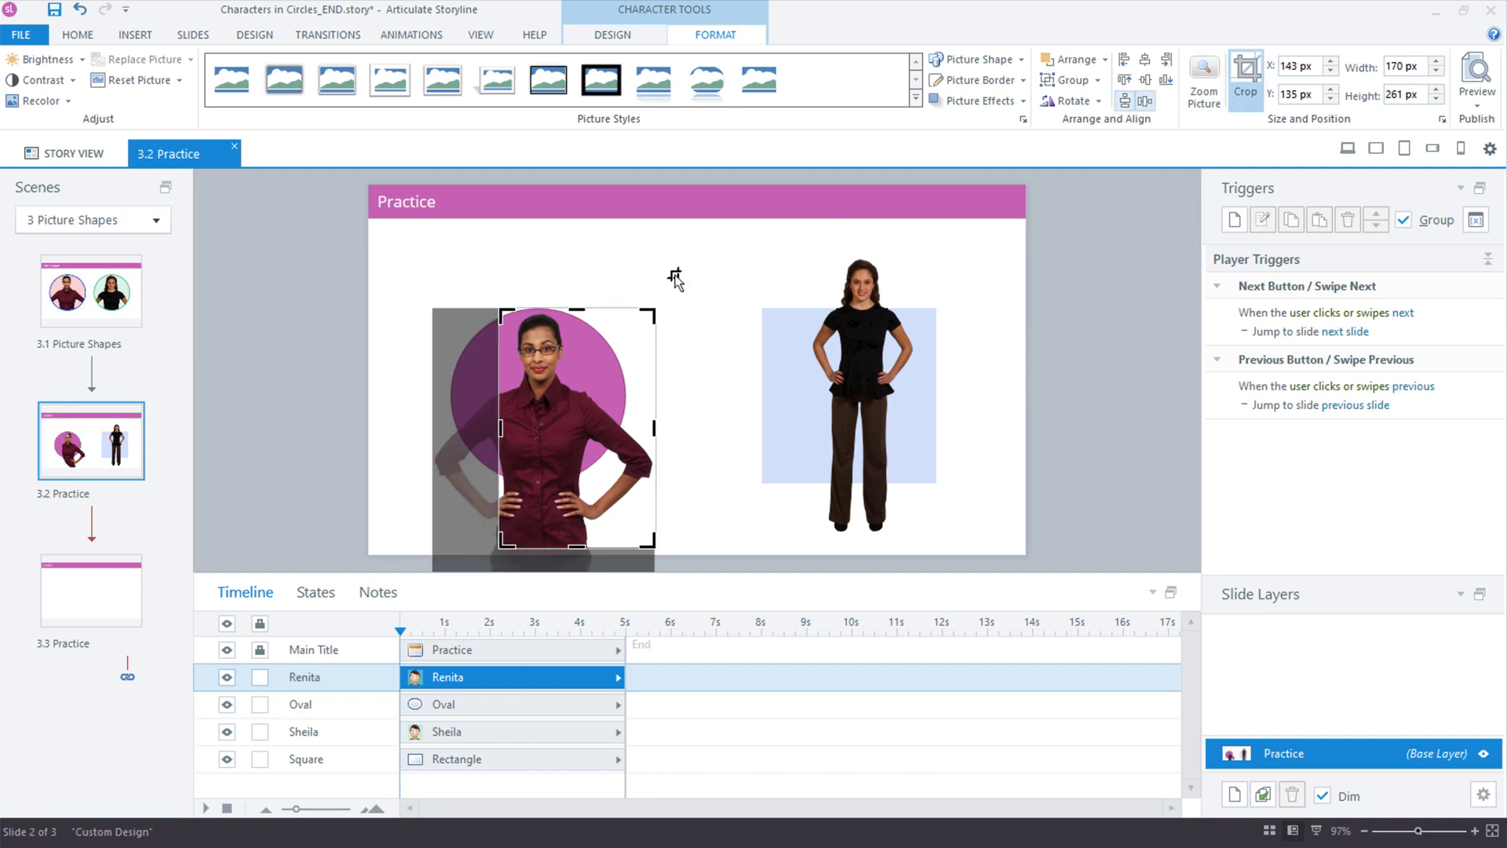
pyautogui.moveTo(500, 429); pyautogui.dragTo(452, 418)
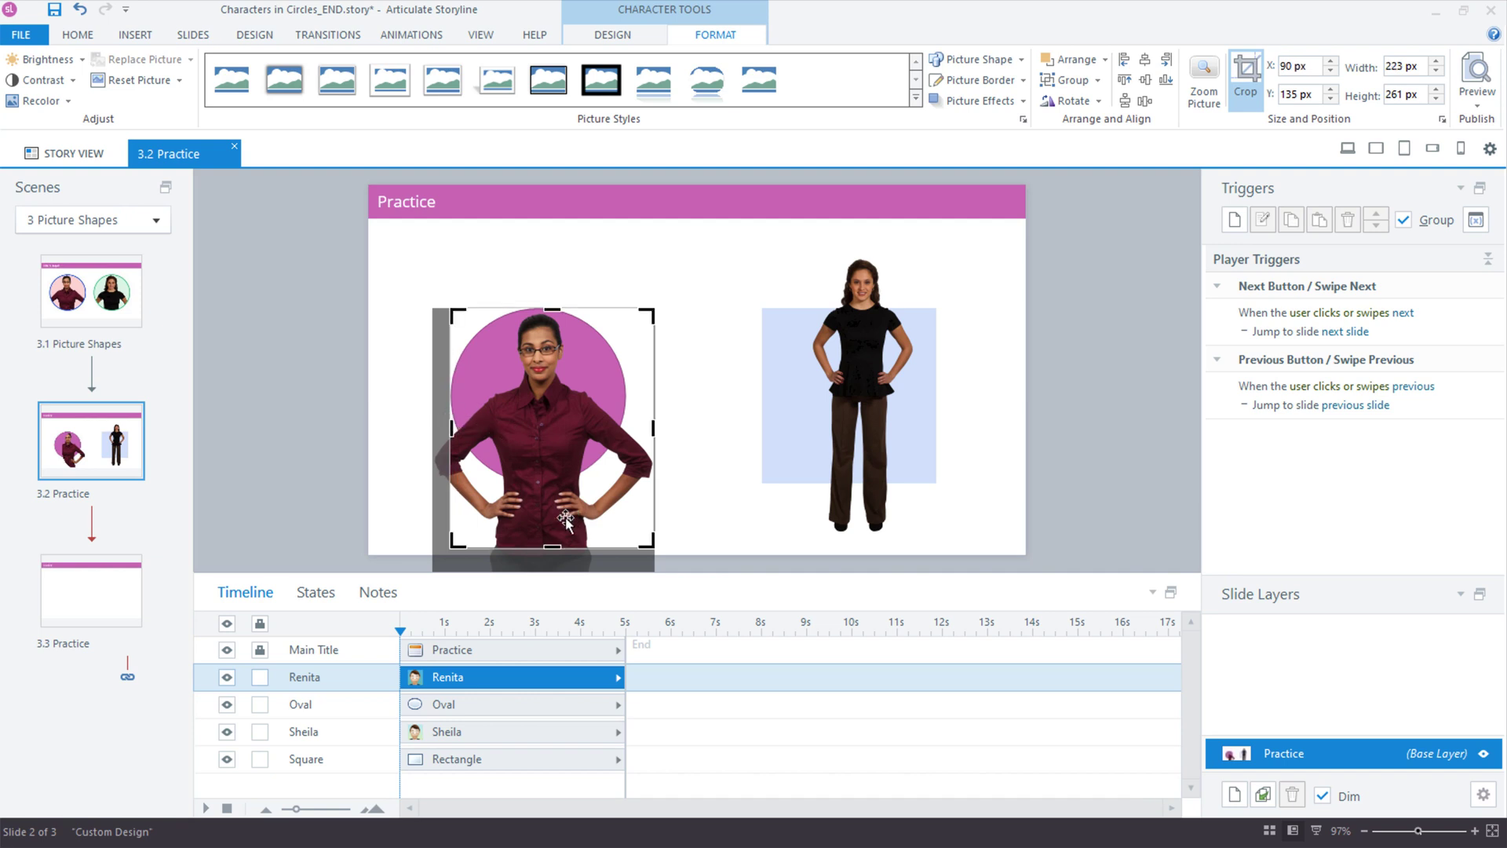
pyautogui.moveTo(552, 546); pyautogui.dragTo(594, 487)
pyautogui.moveTo(654, 395); pyautogui.dragTo(626, 394)
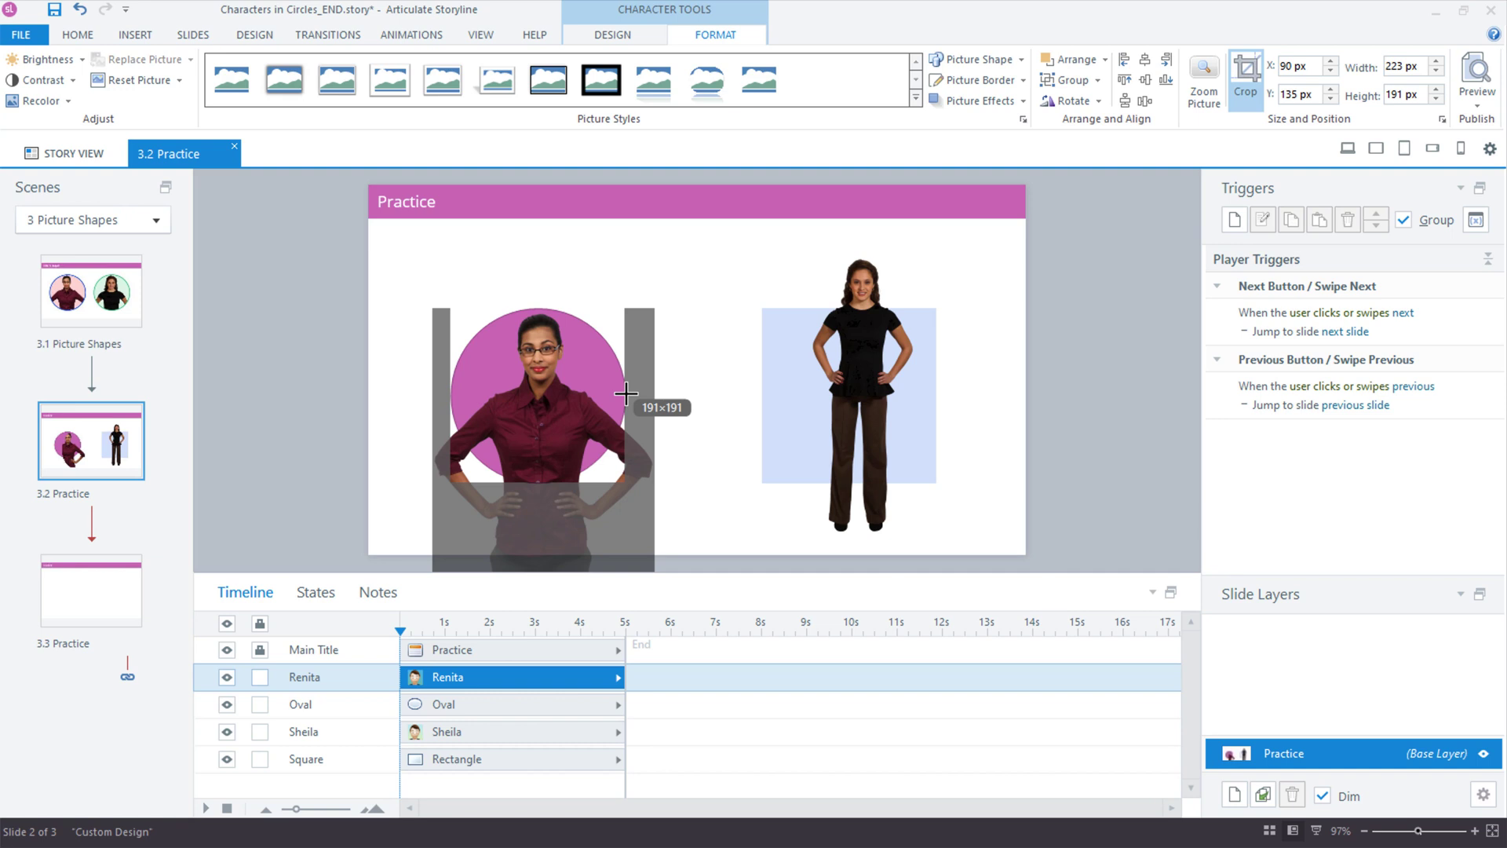
pyautogui.moveTo(625, 393); pyautogui.dragTo(626, 393)
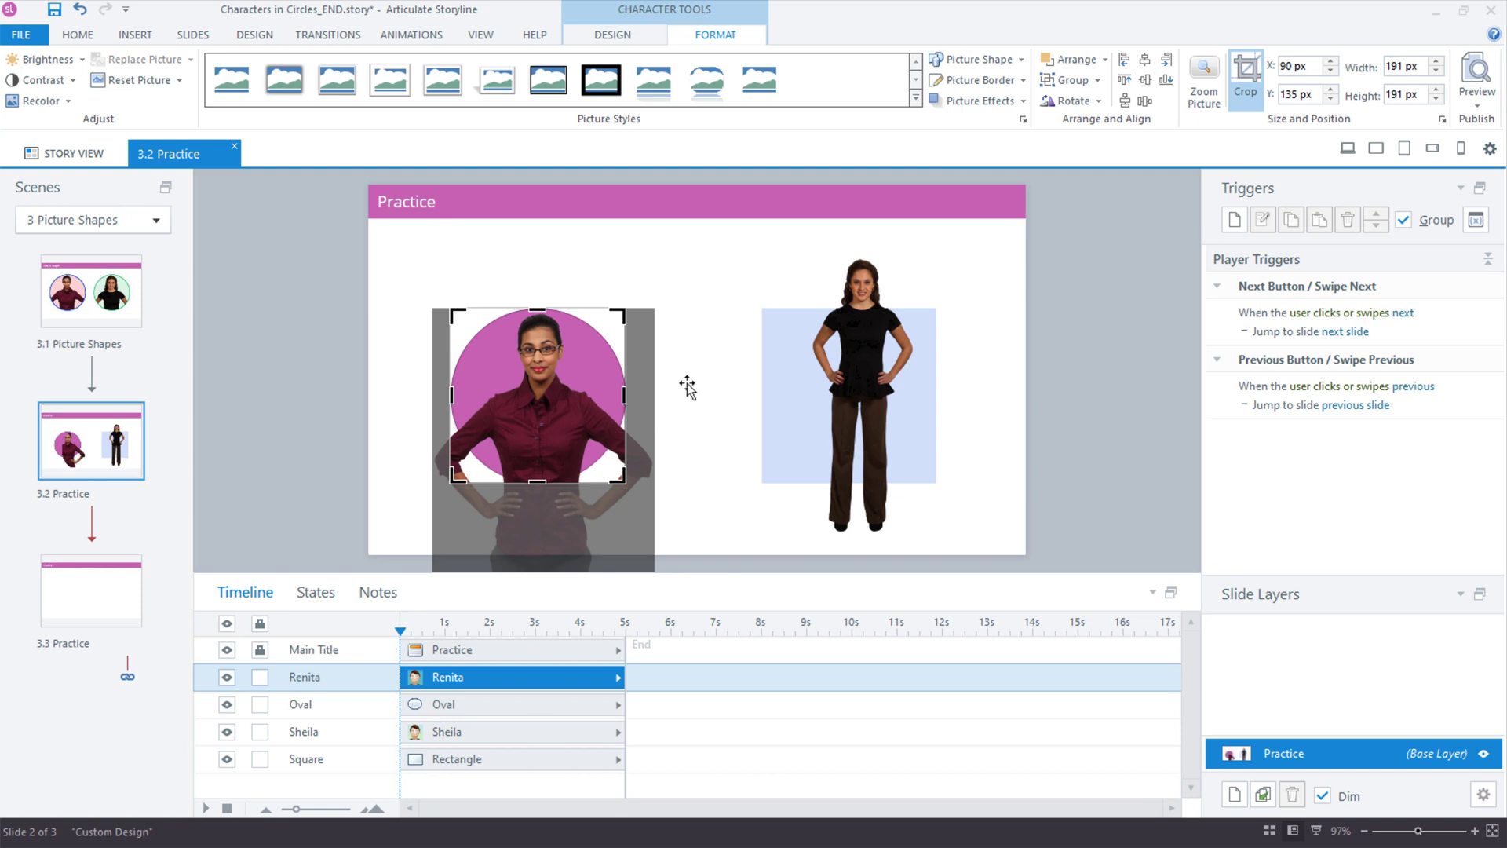
pyautogui.click(756, 537)
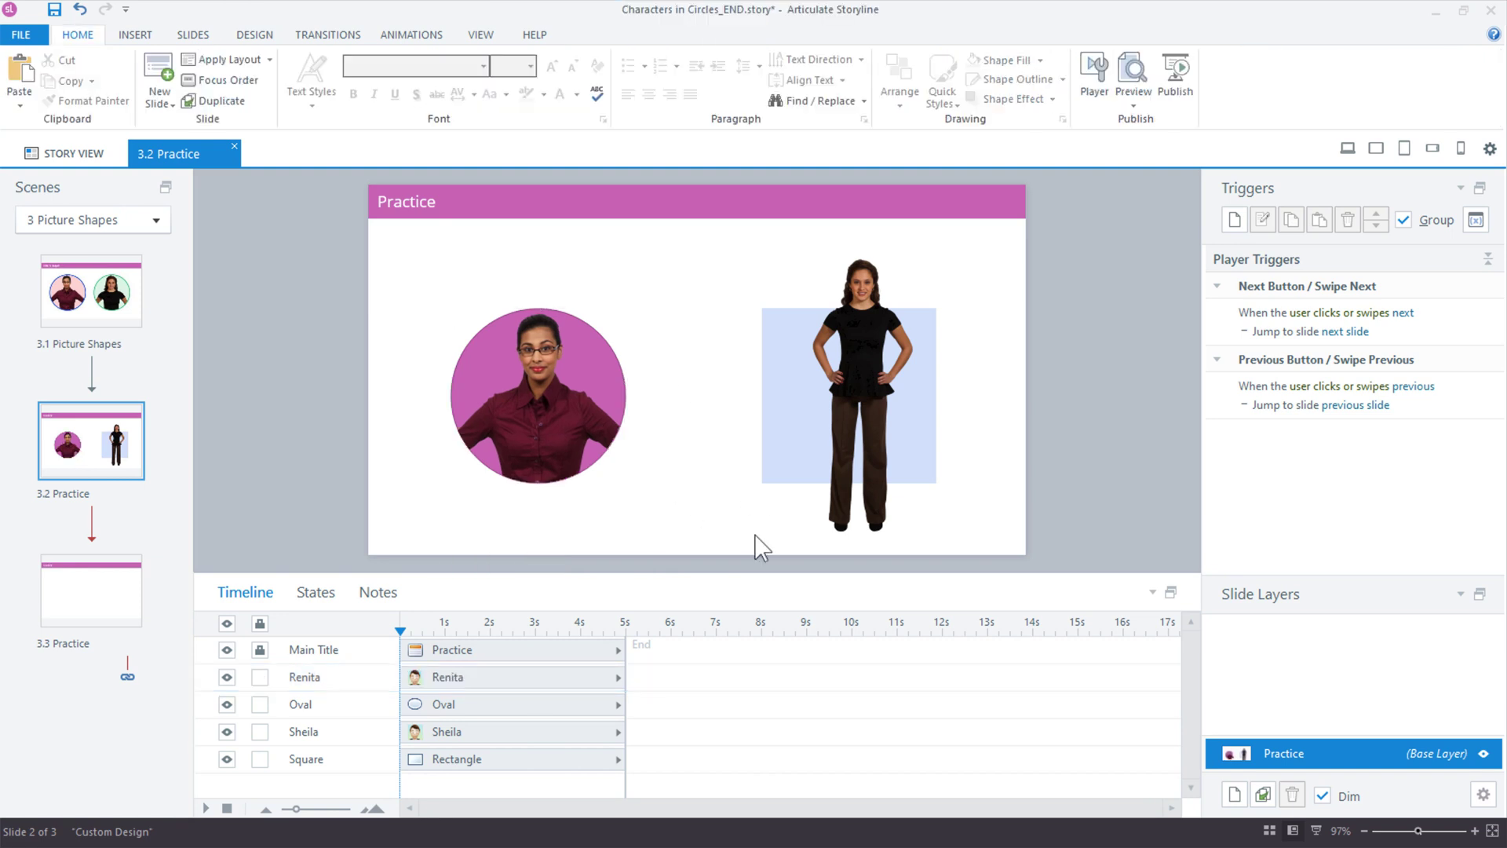
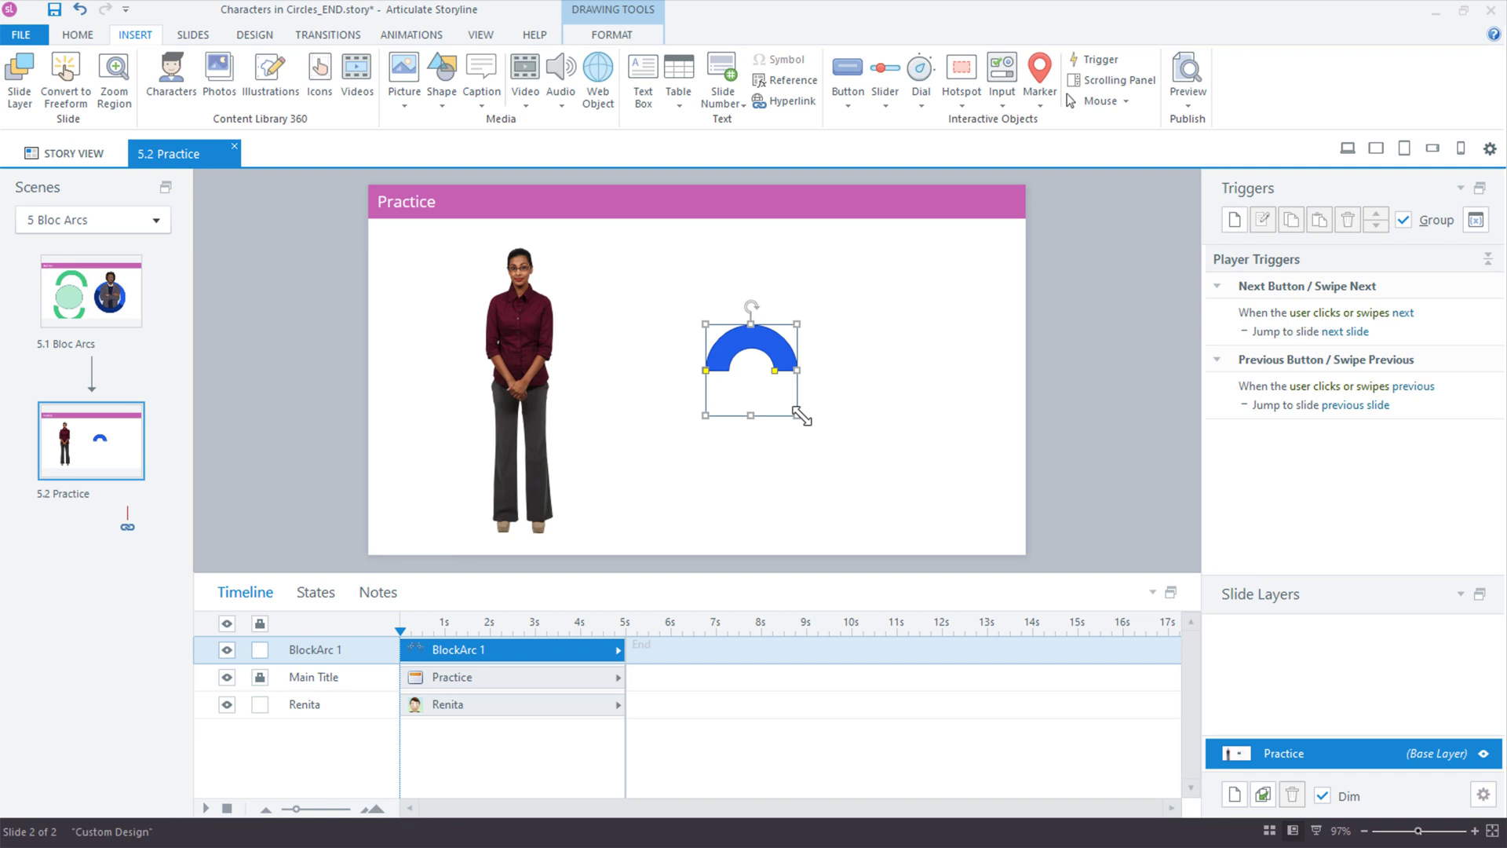
# - Check the size and aspect ratio settings of the block arc on slide 5.2 Practice
pyautogui.rightClick(782, 354)
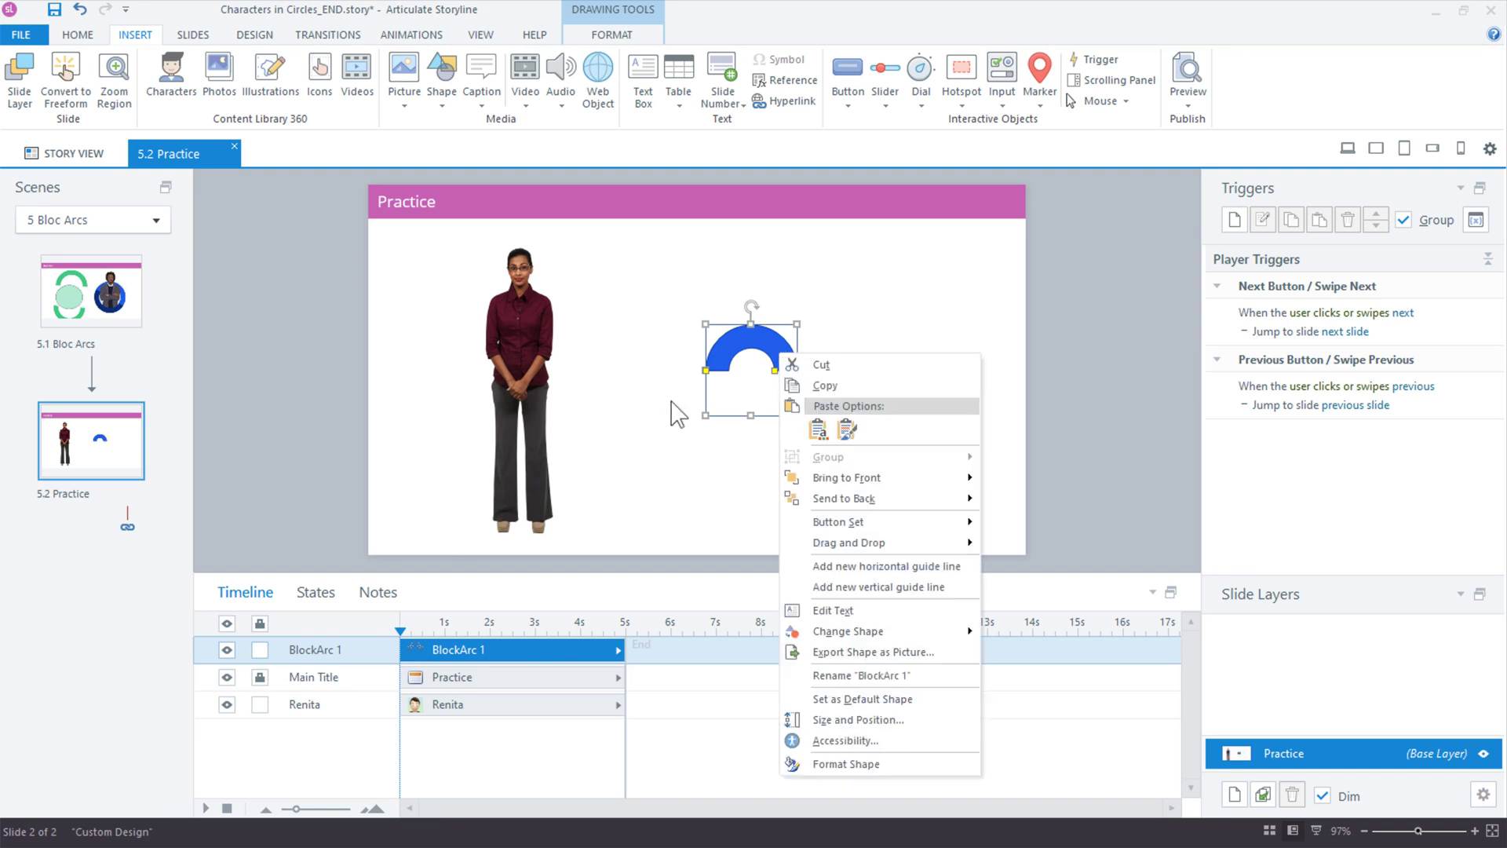
pyautogui.click(869, 719)
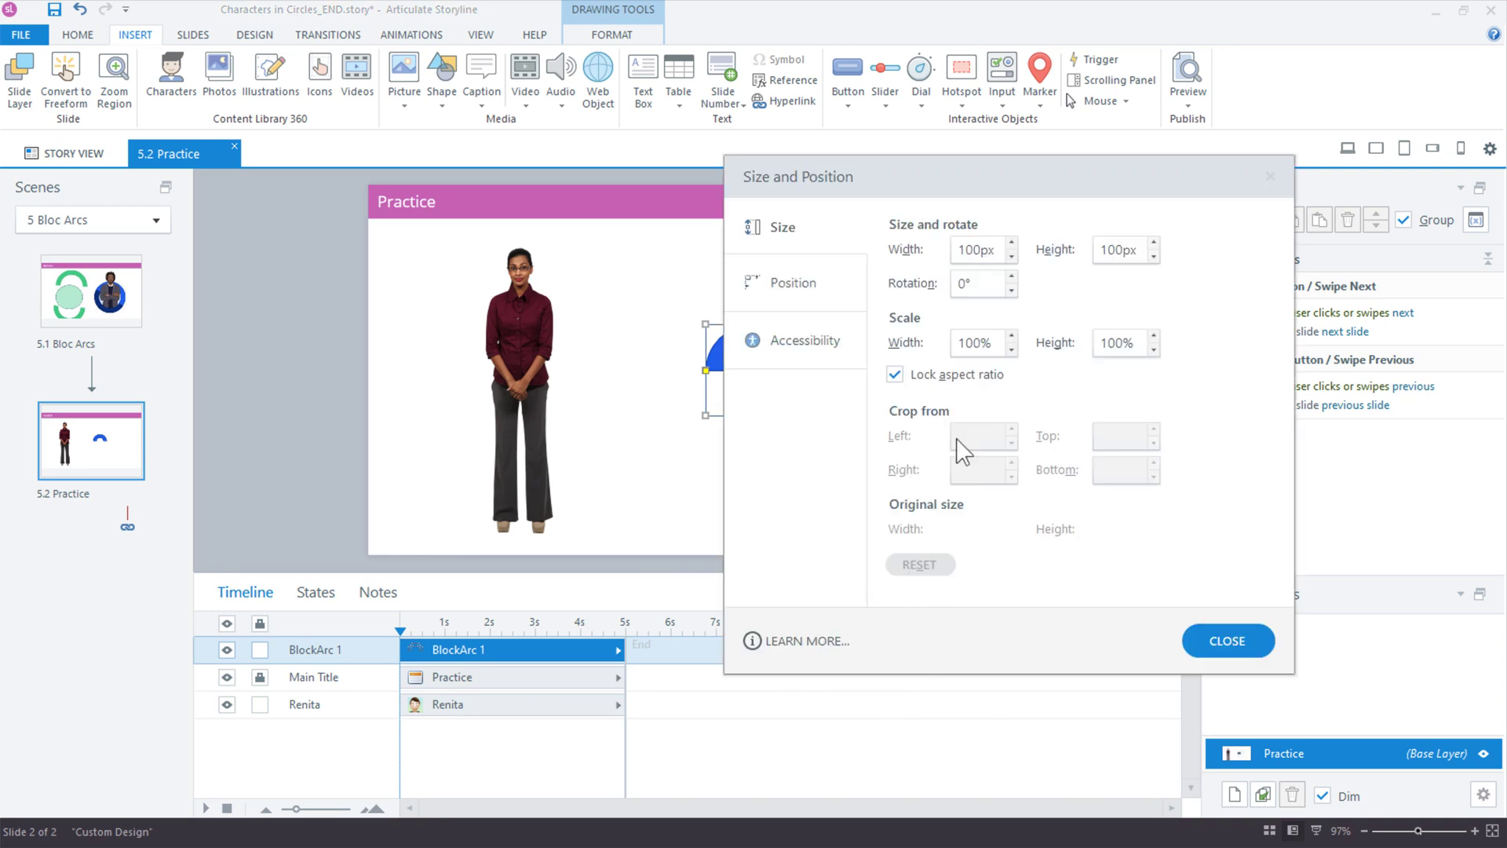
pyautogui.click(1240, 637)
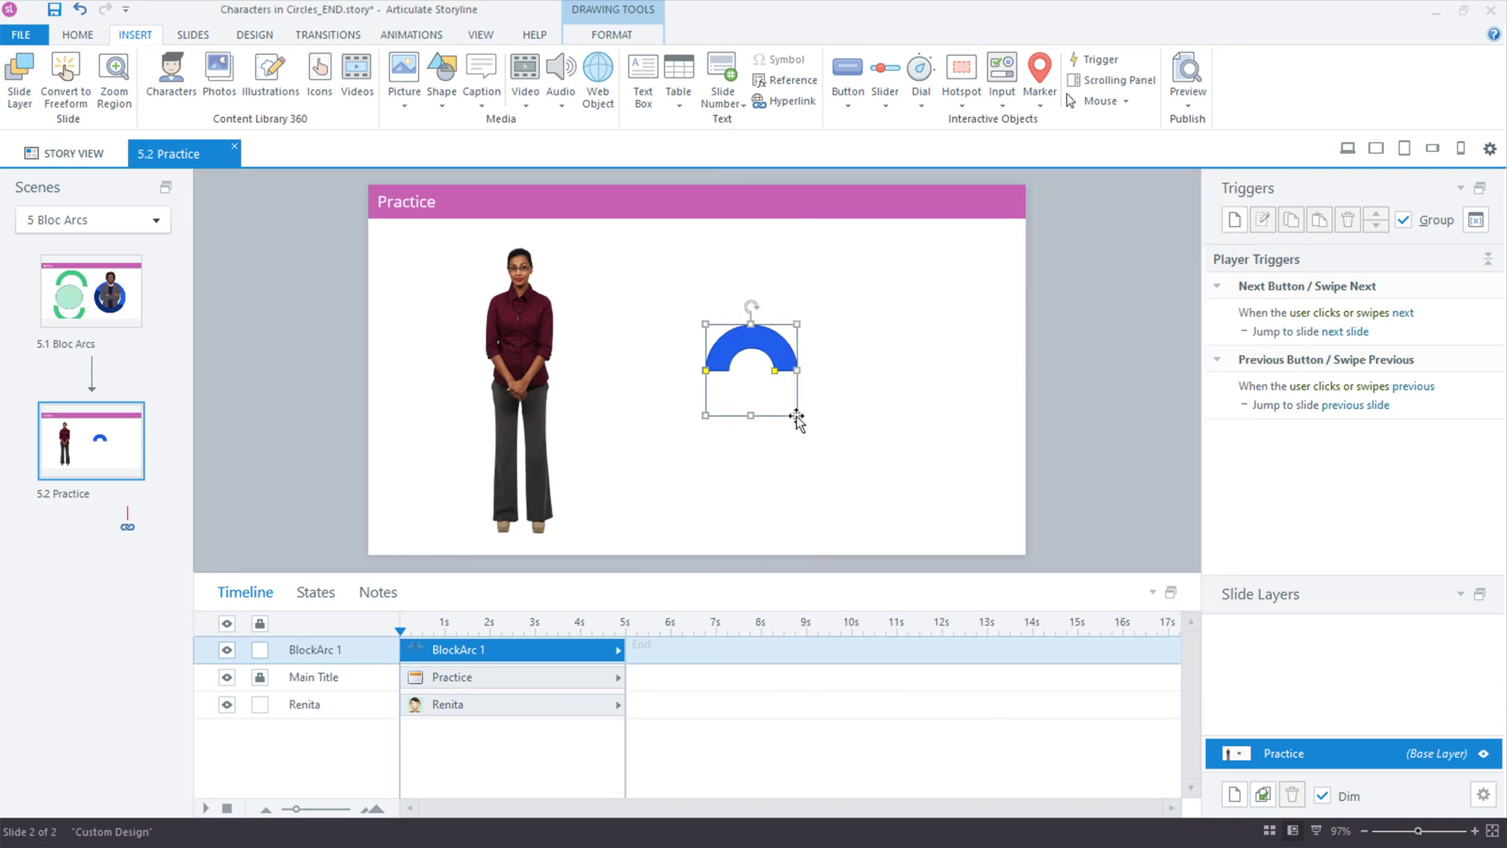
# - Enlarge the block arc proportionally and position it beside the Renita character
pyautogui.moveTo(798, 414); pyautogui.dragTo(972, 610)
pyautogui.moveTo(939, 394); pyautogui.dragTo(842, 323)
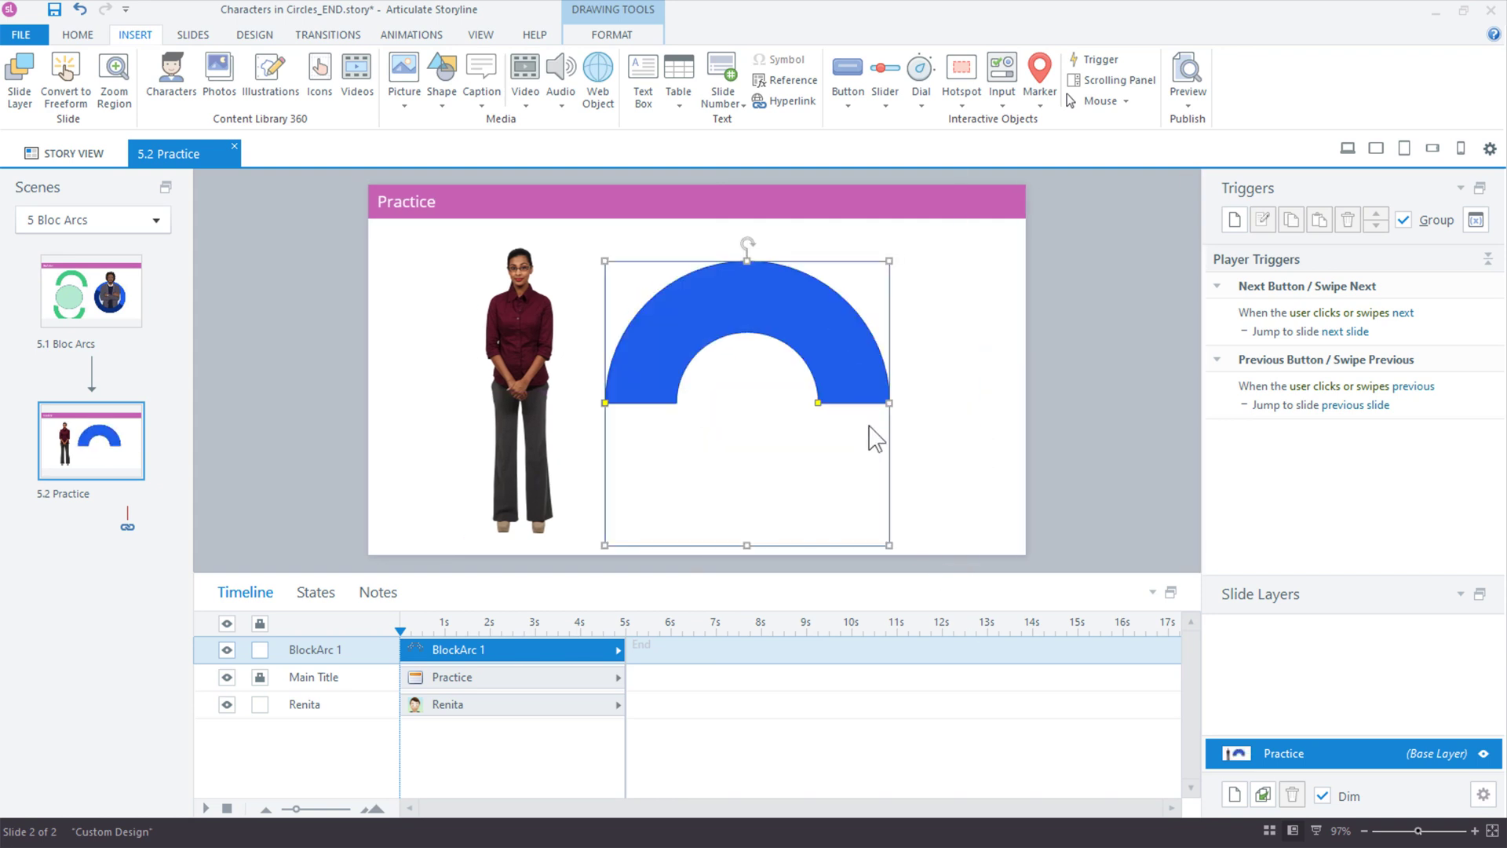
pyautogui.moveTo(885, 539); pyautogui.dragTo(868, 532)
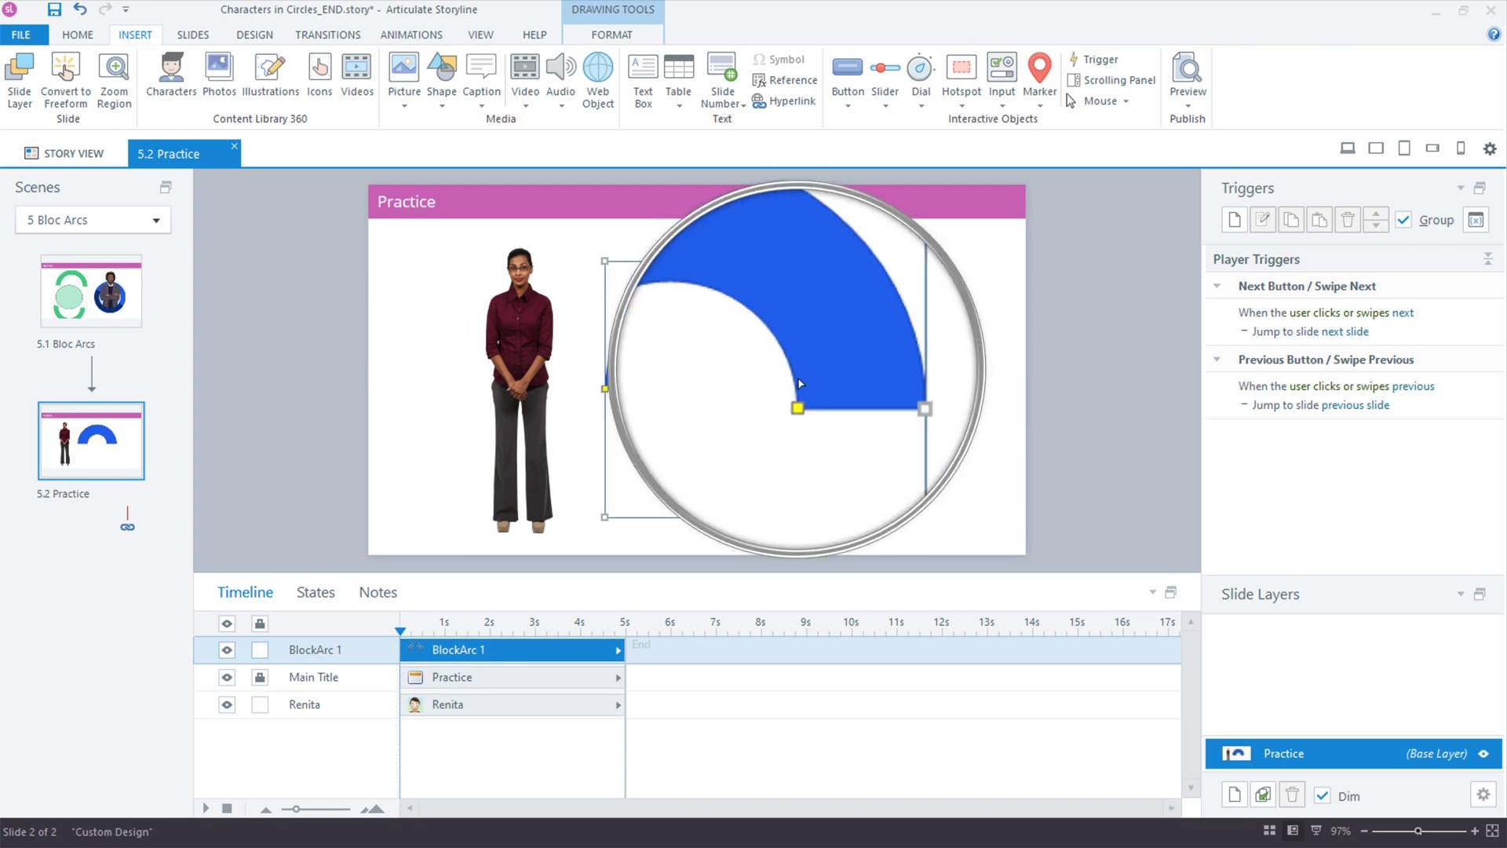
# - Thin the block arc's band, shrink the arc to about 252 px square and move it to about X 243, Y 77 px
pyautogui.moveTo(796, 387)
pyautogui.mouseDown()
pyautogui.moveTo(841, 394)
pyautogui.moveTo(804, 397)
pyautogui.moveTo(817, 390)
pyautogui.mouseUp()
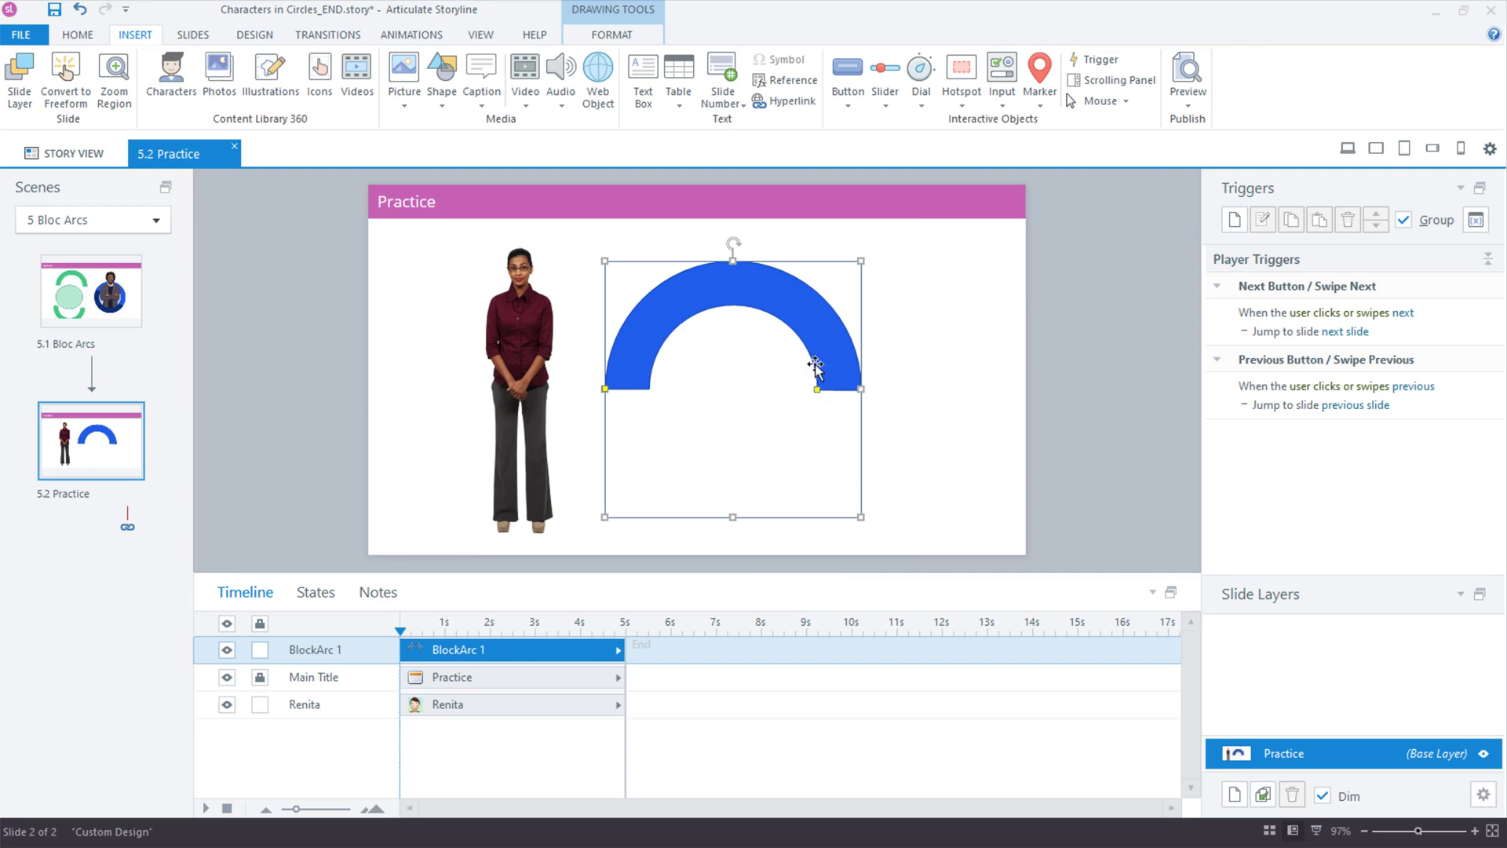
pyautogui.moveTo(861, 261); pyautogui.dragTo(834, 287)
pyautogui.moveTo(797, 335); pyautogui.dragTo(789, 326)
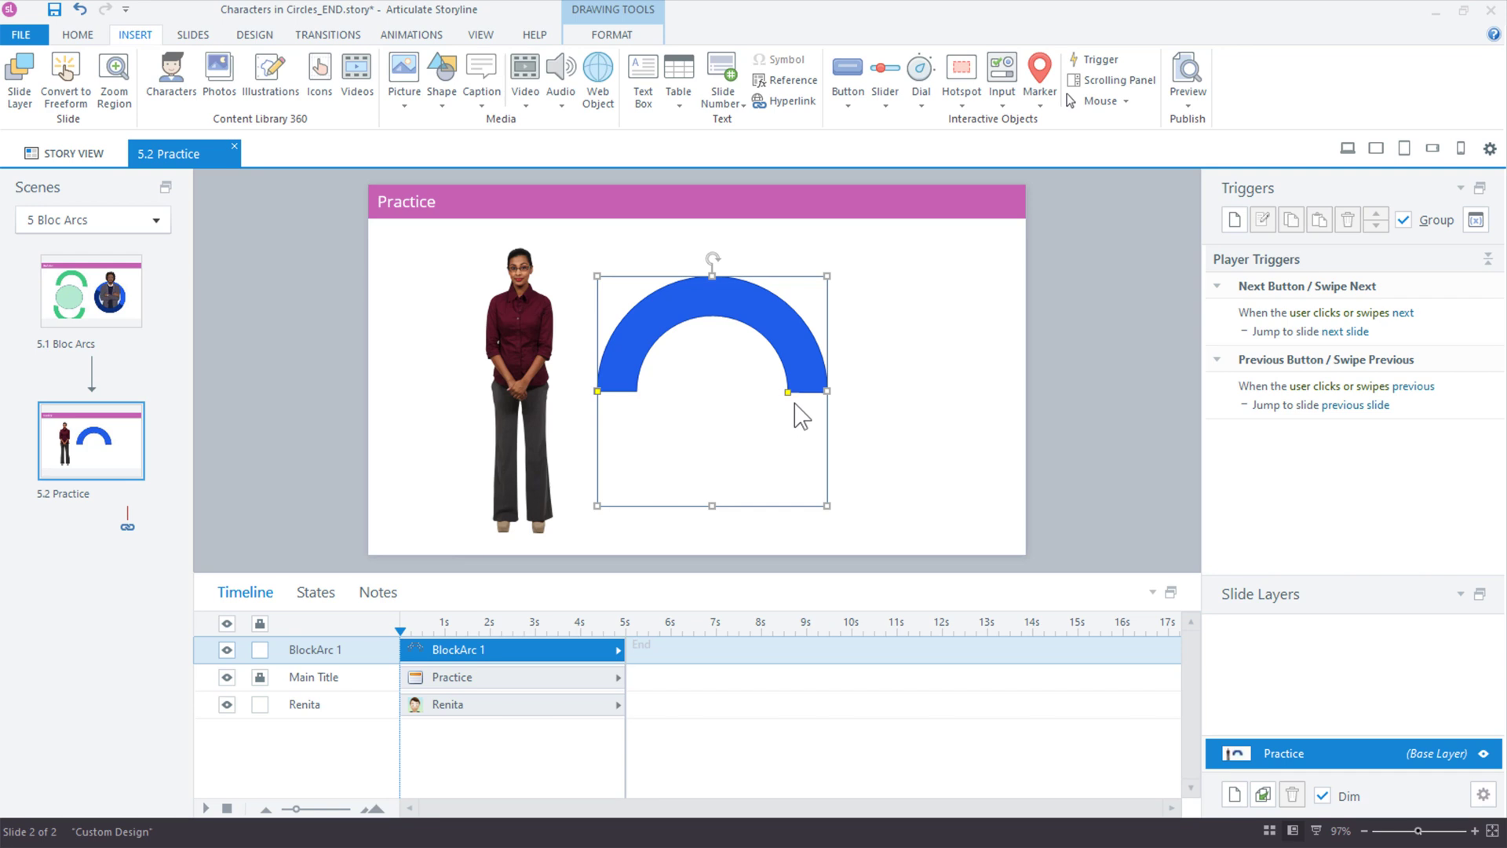
pyautogui.moveTo(774, 340); pyautogui.dragTo(767, 318)
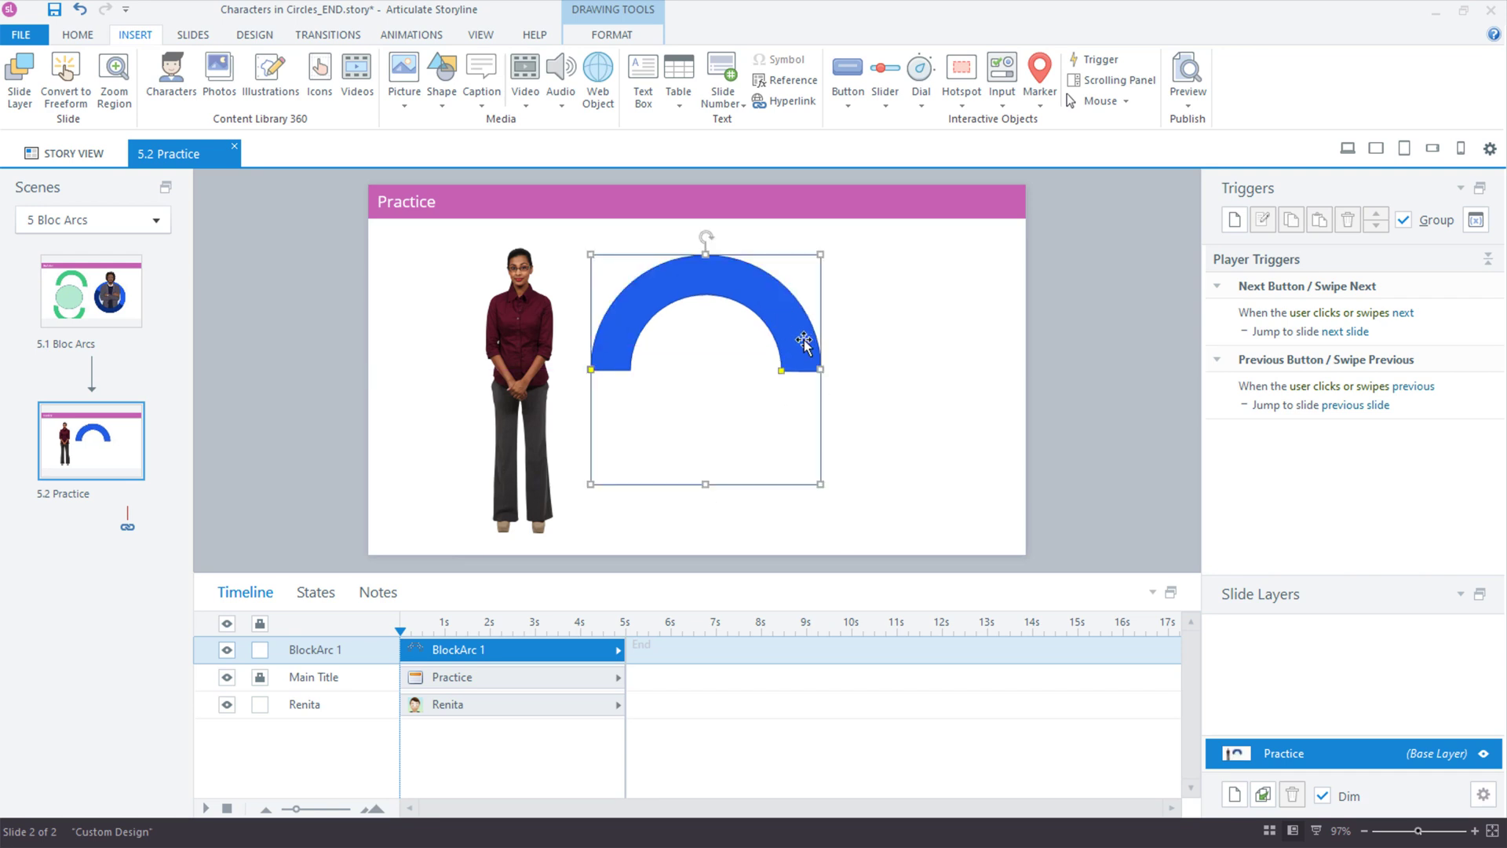
# - Duplicate the block arc, rotate the copy 180° and fit it beneath the original to form a full ring
pyautogui.moveTo(773, 318); pyautogui.dragTo(870, 321)
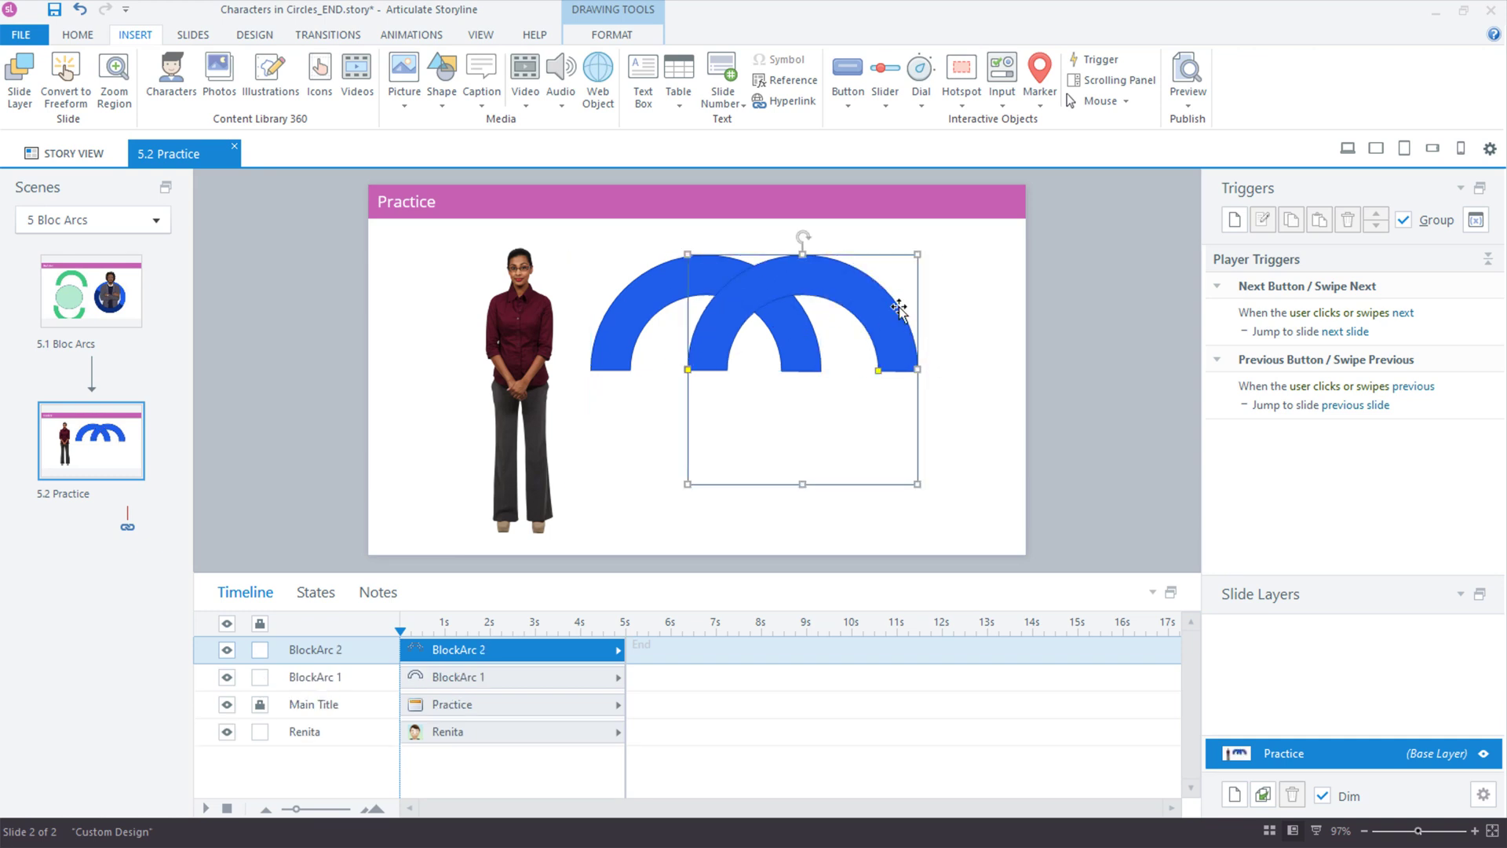
pyautogui.moveTo(803, 236); pyautogui.dragTo(727, 468)
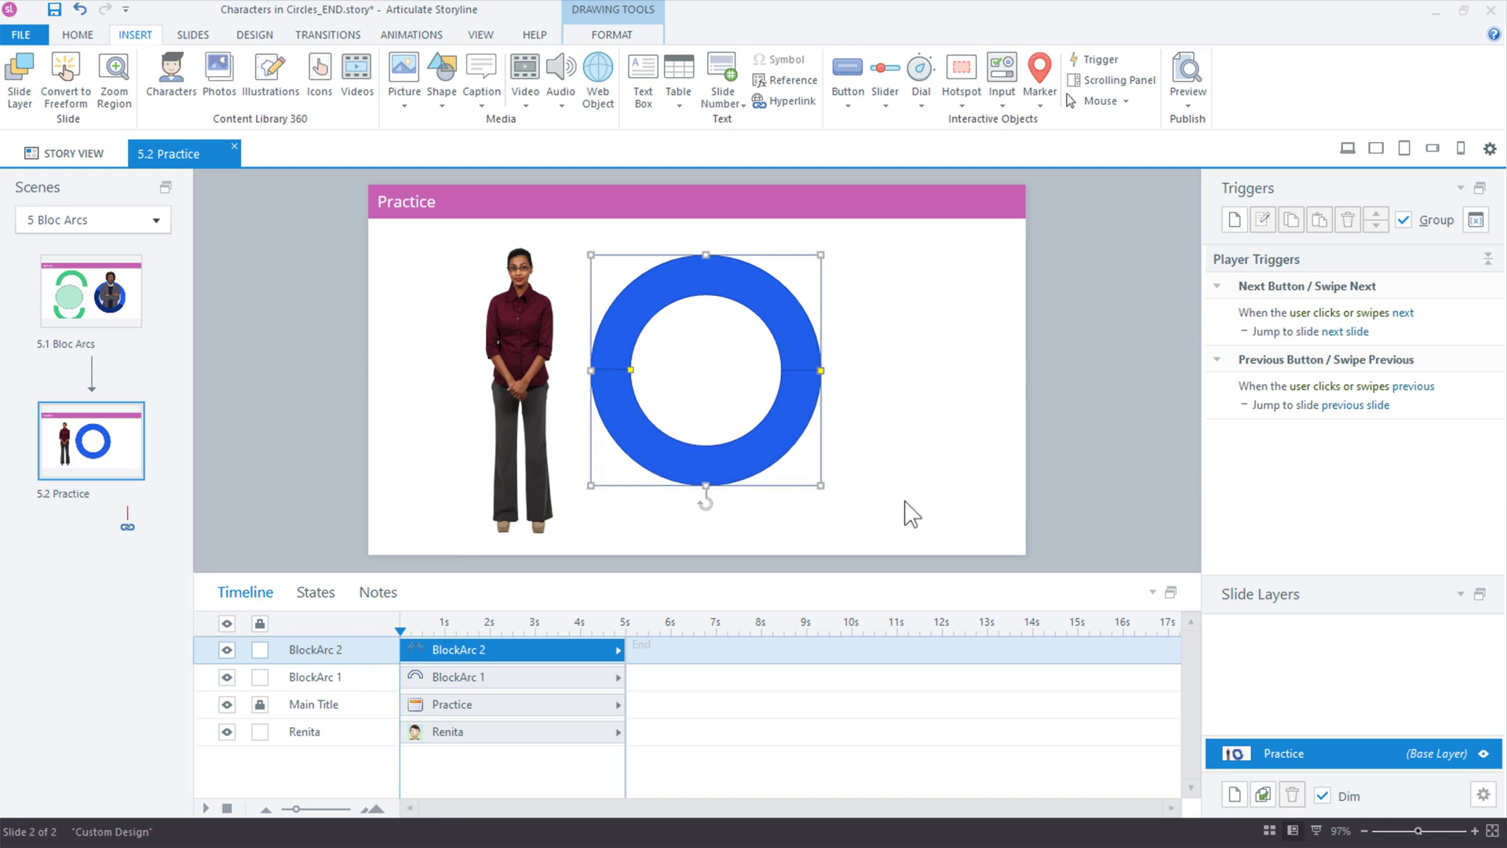
pyautogui.click(862, 450)
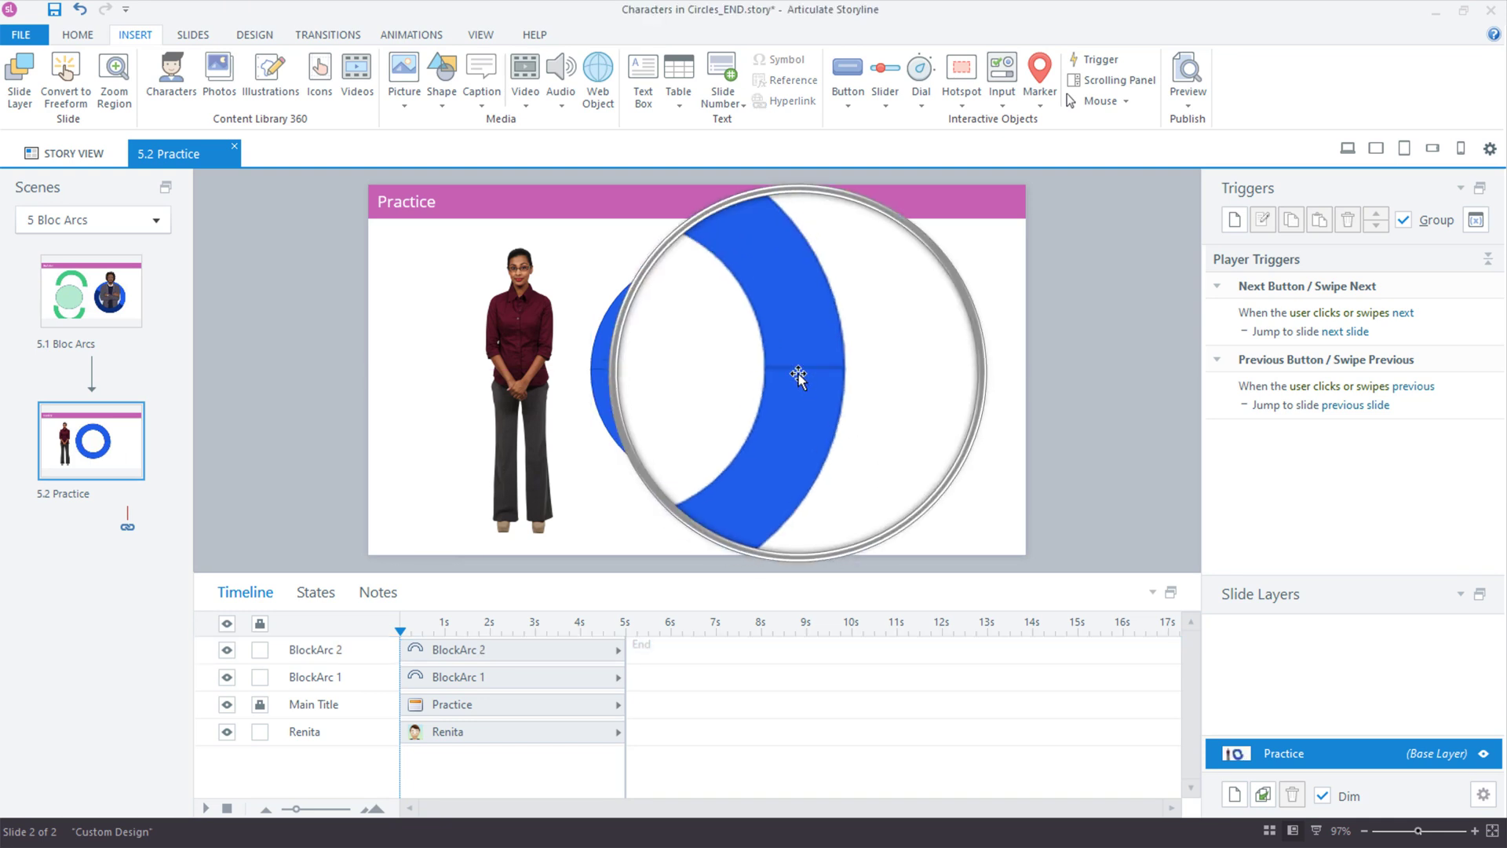
# - Remove the outline from both block arcs so that no line is drawn where the two halves of the ring meet
pyautogui.click(798, 375)
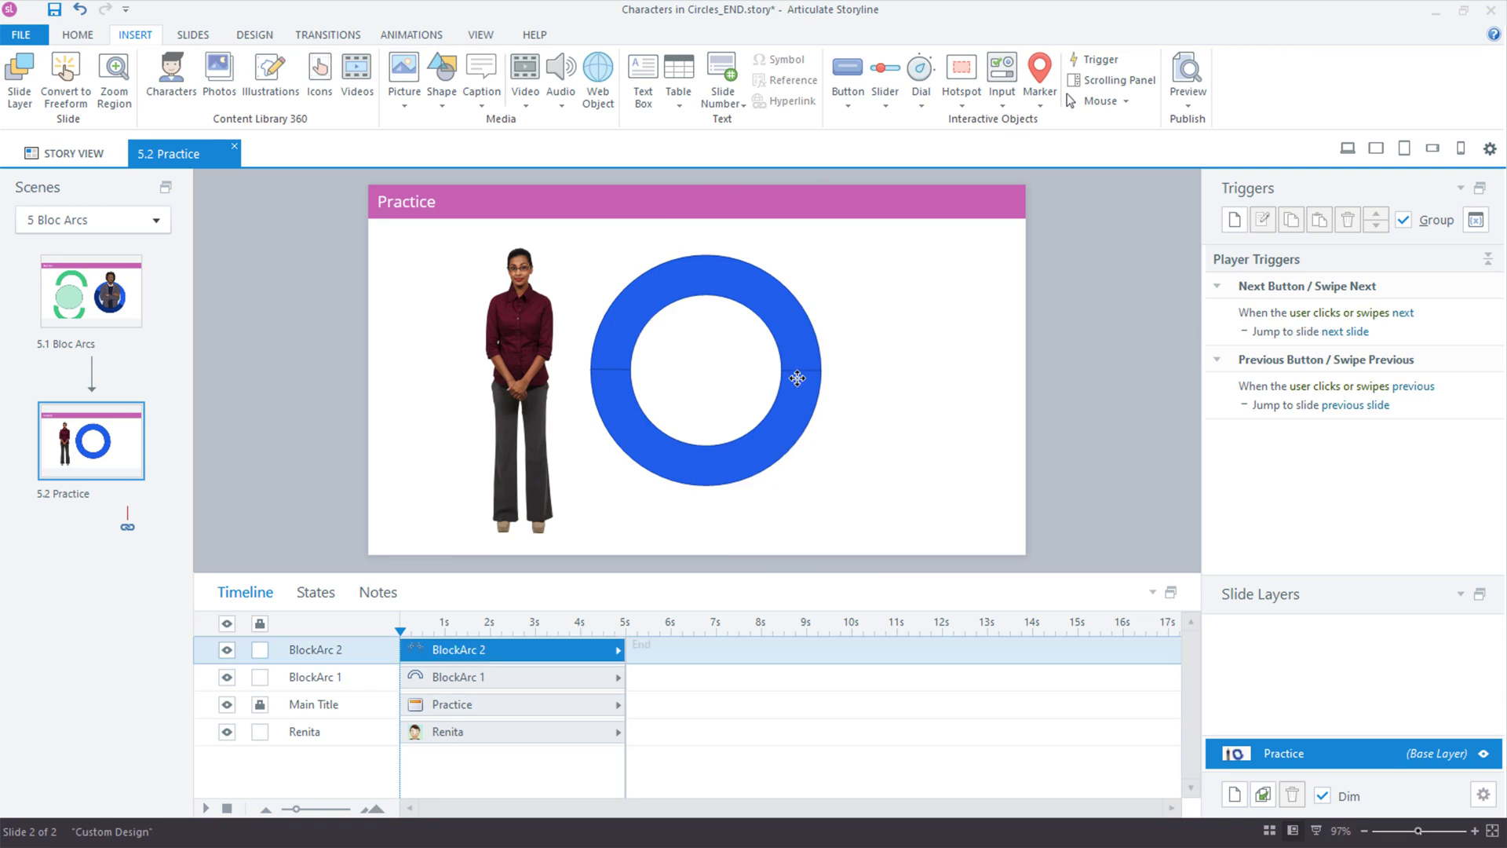
pyautogui.keyDown('shift'); pyautogui.click(783, 331); pyautogui.keyUp('shift')
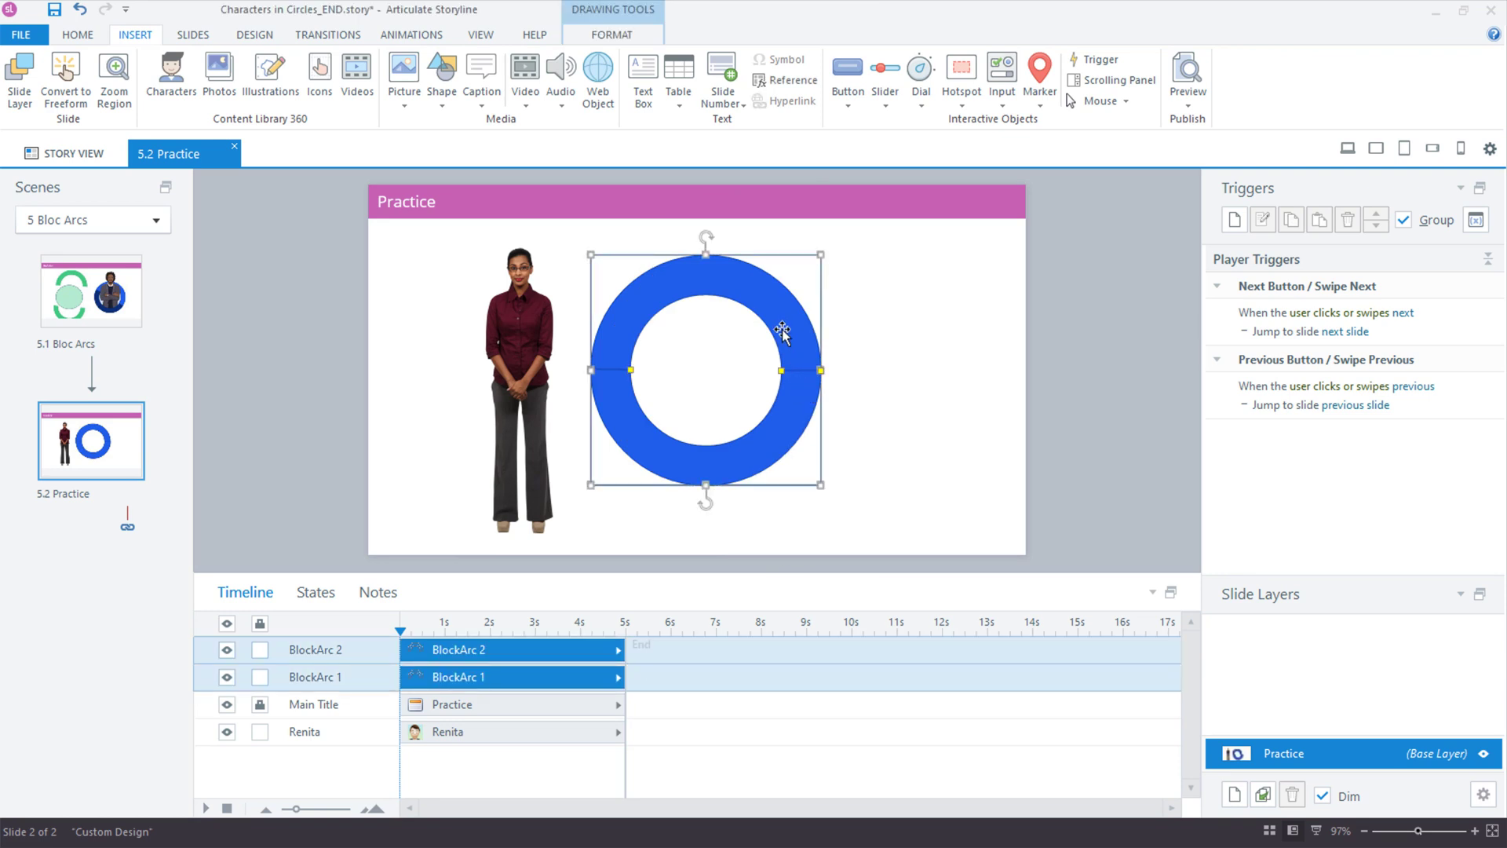
pyautogui.click(605, 36)
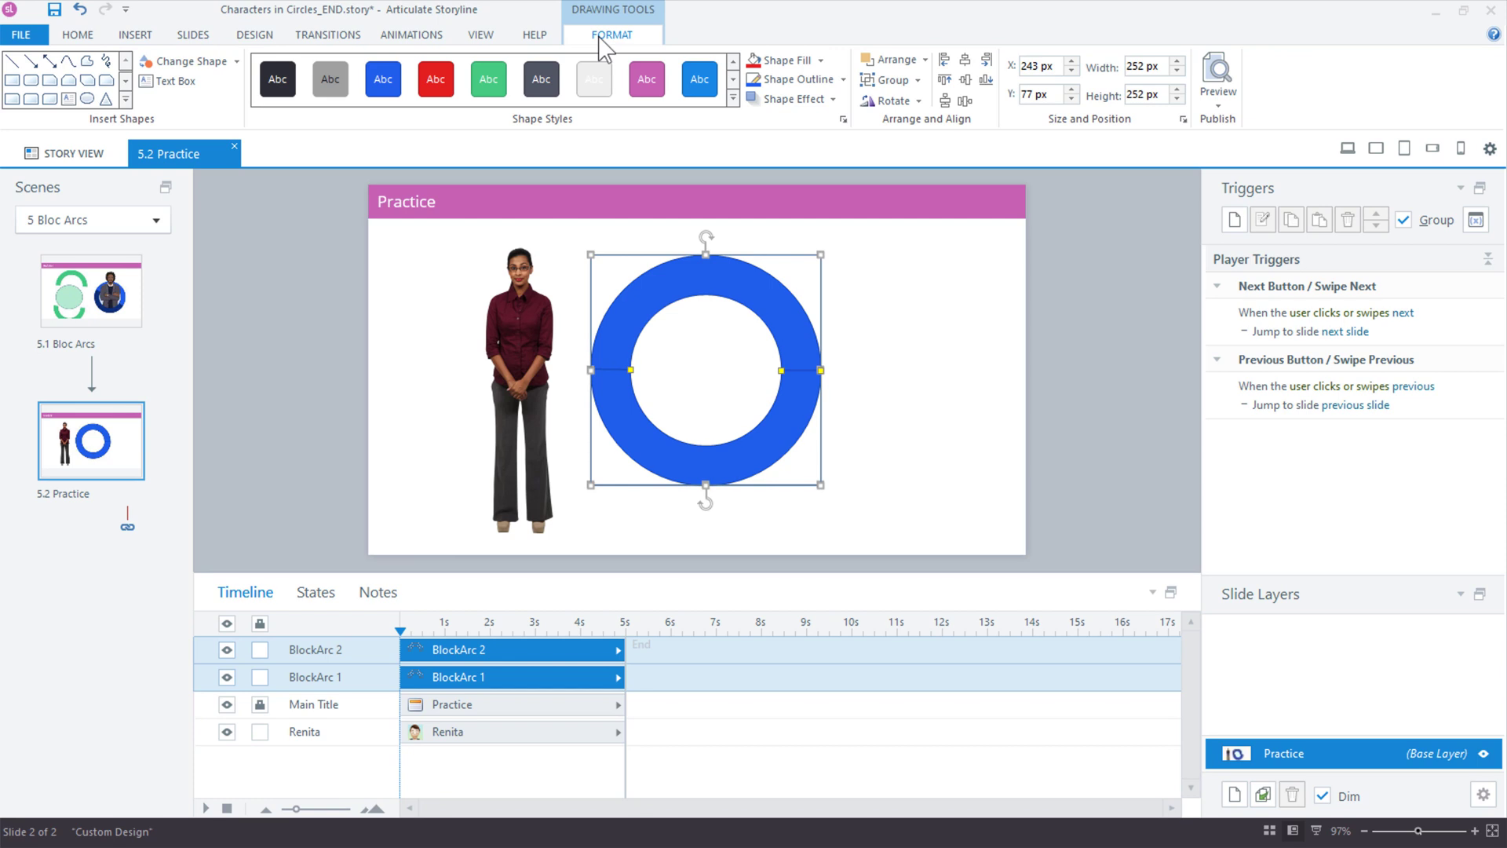
pyautogui.click(843, 80)
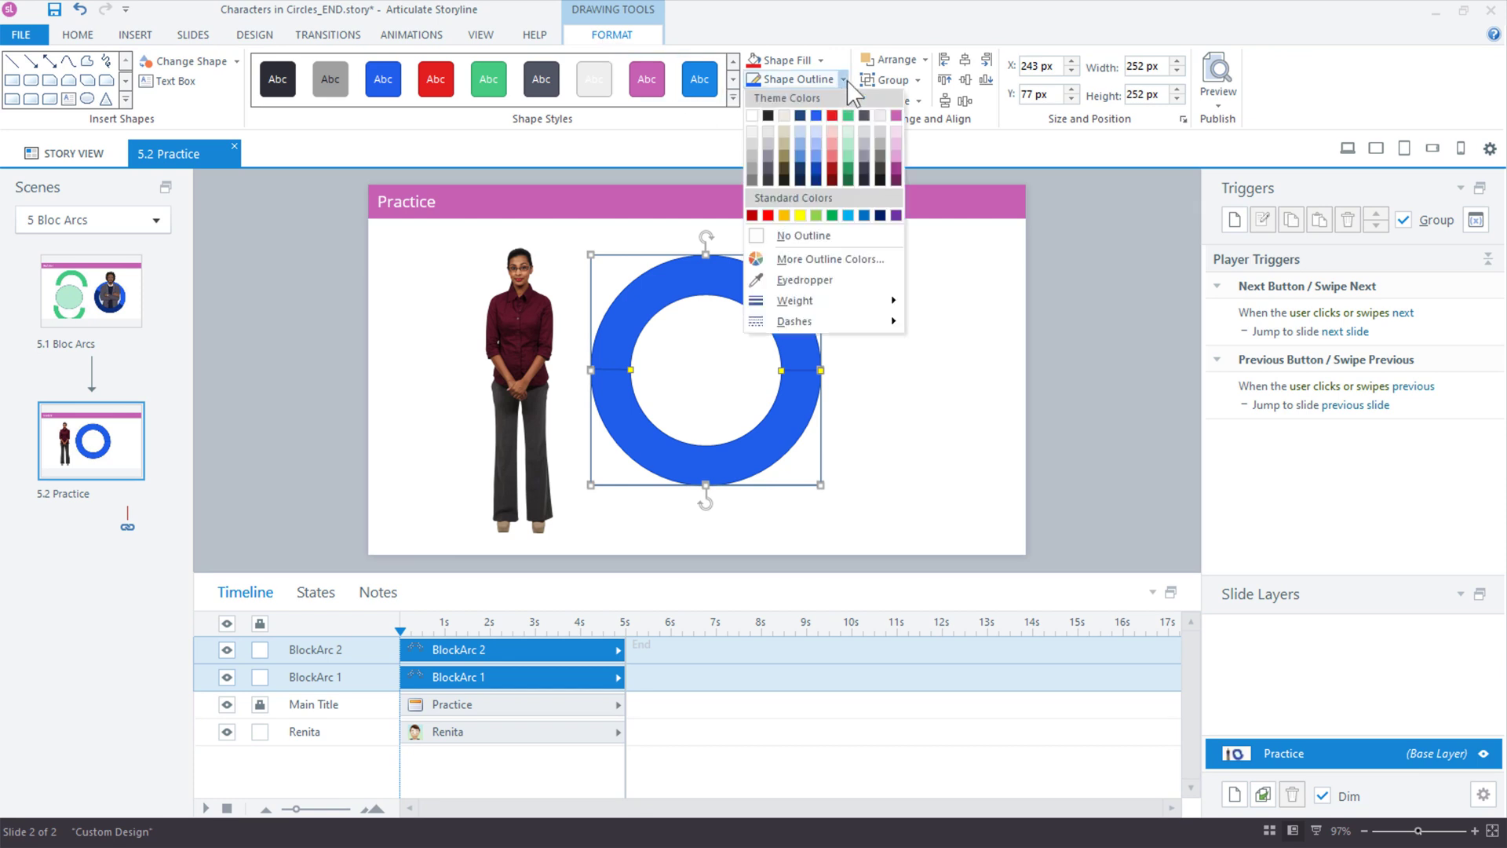
pyautogui.click(854, 235)
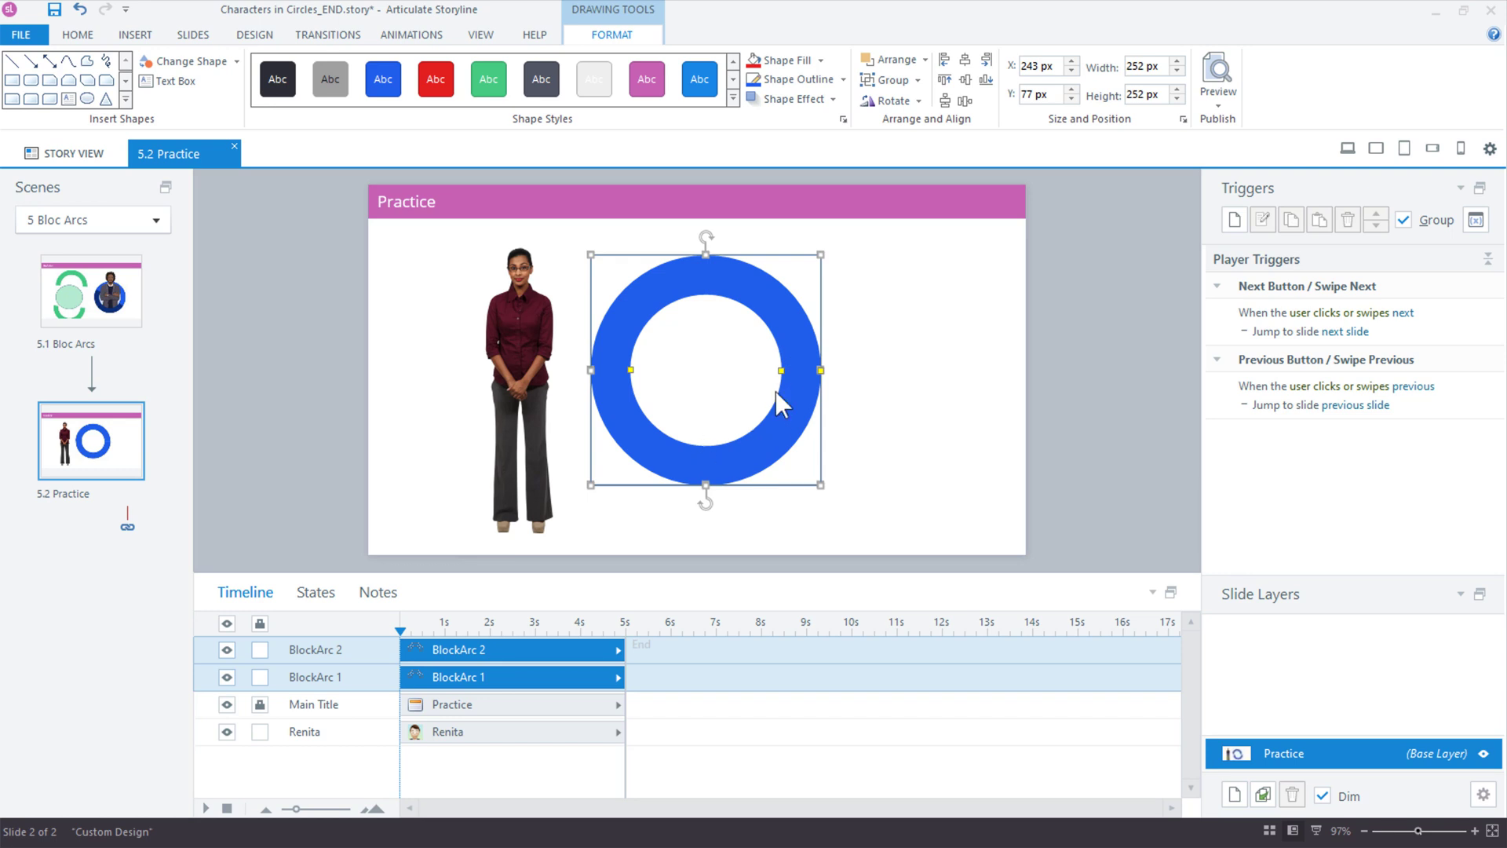
pyautogui.click(1029, 424)
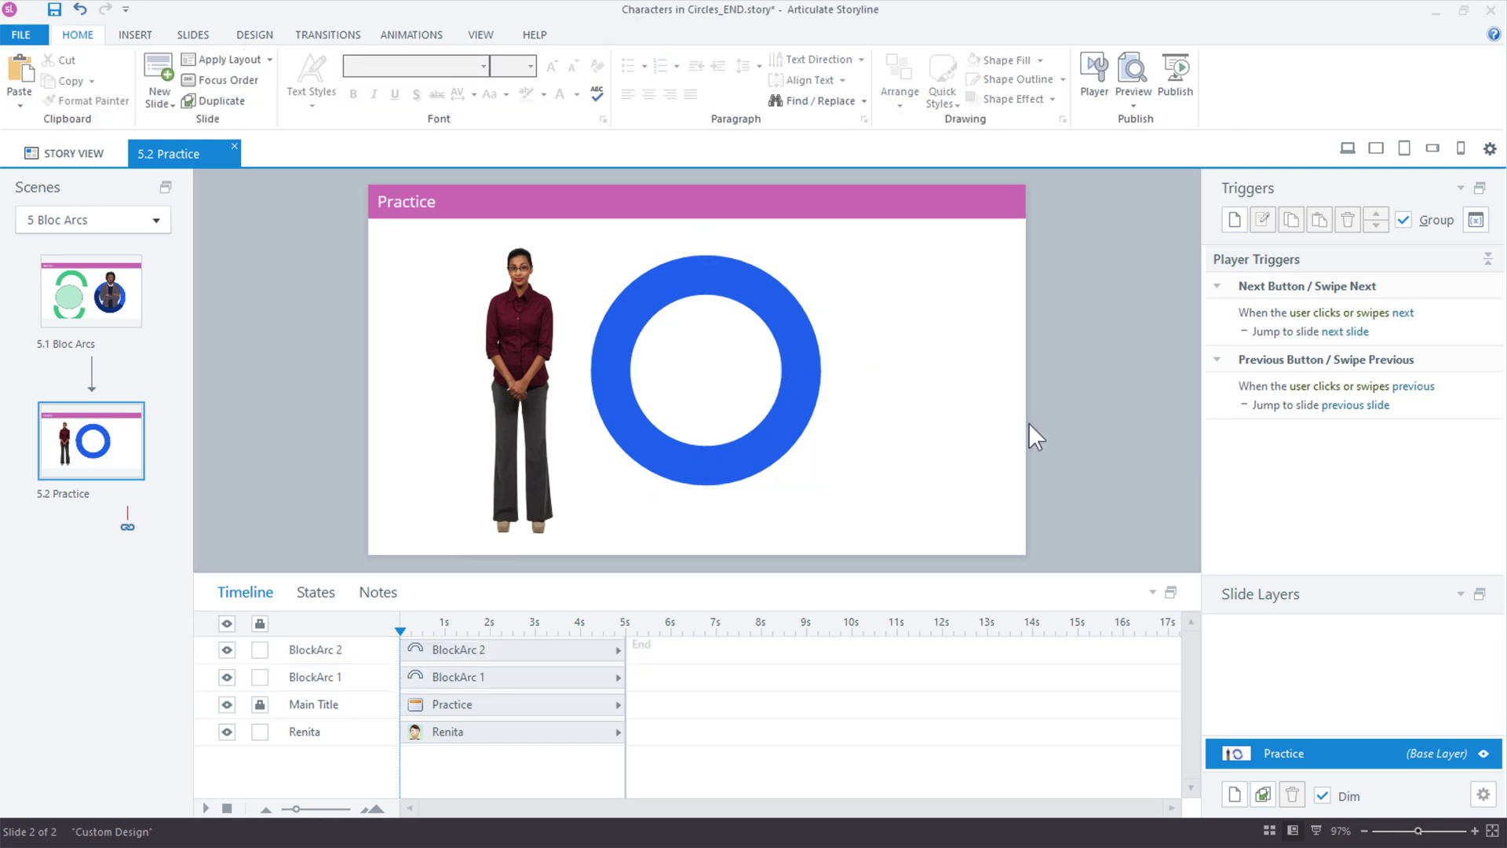
# - Crop the Renita character from the feet up to about waist level, keeping only her upper body
pyautogui.click(493, 339)
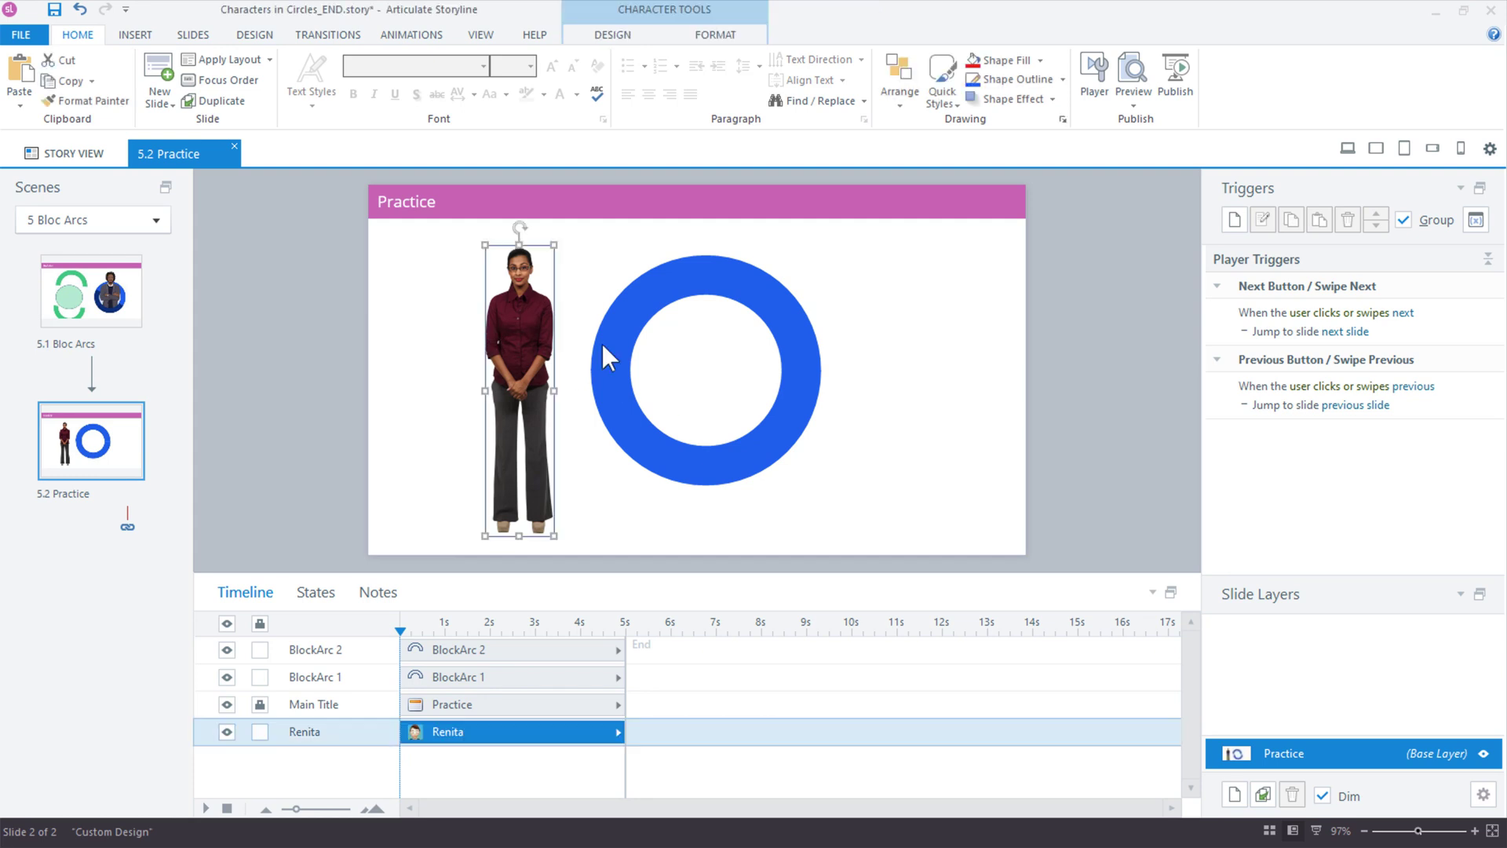
pyautogui.click(707, 38)
pyautogui.click(1246, 79)
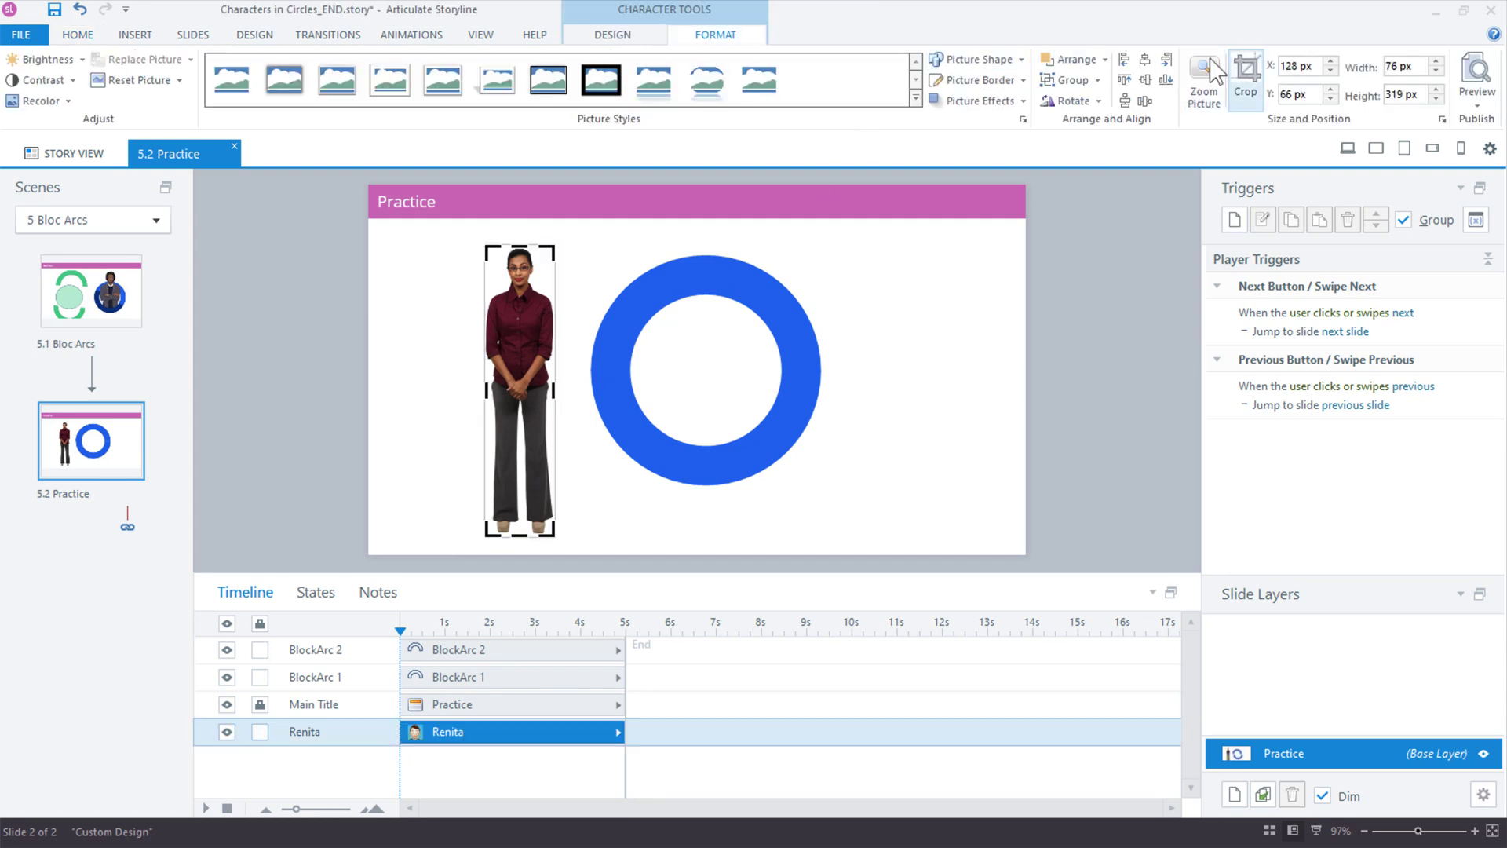
pyautogui.moveTo(519, 536); pyautogui.dragTo(511, 477)
pyautogui.press('Escape')
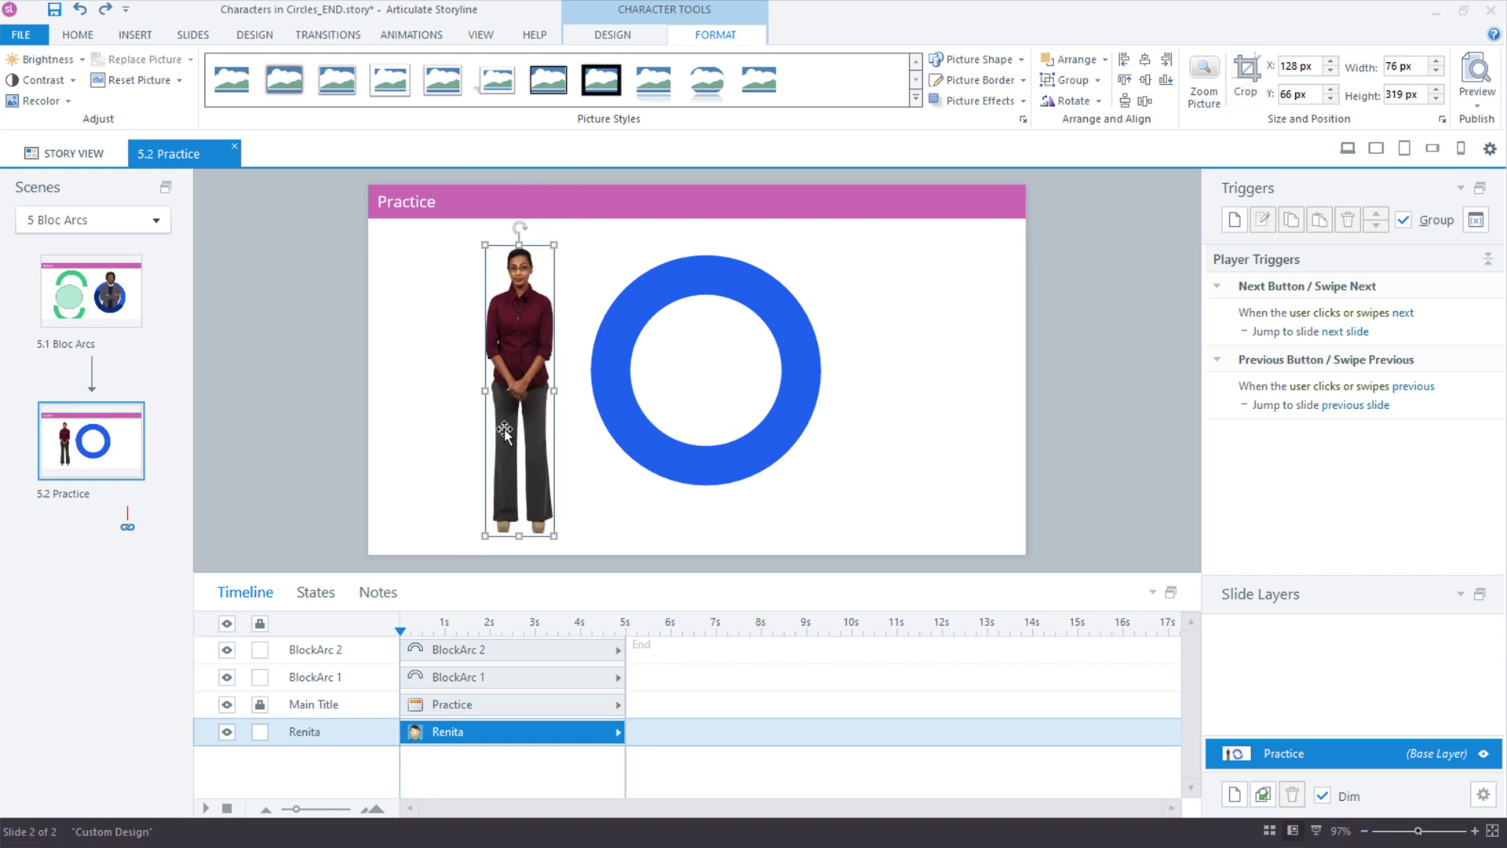
pyautogui.click(1246, 79)
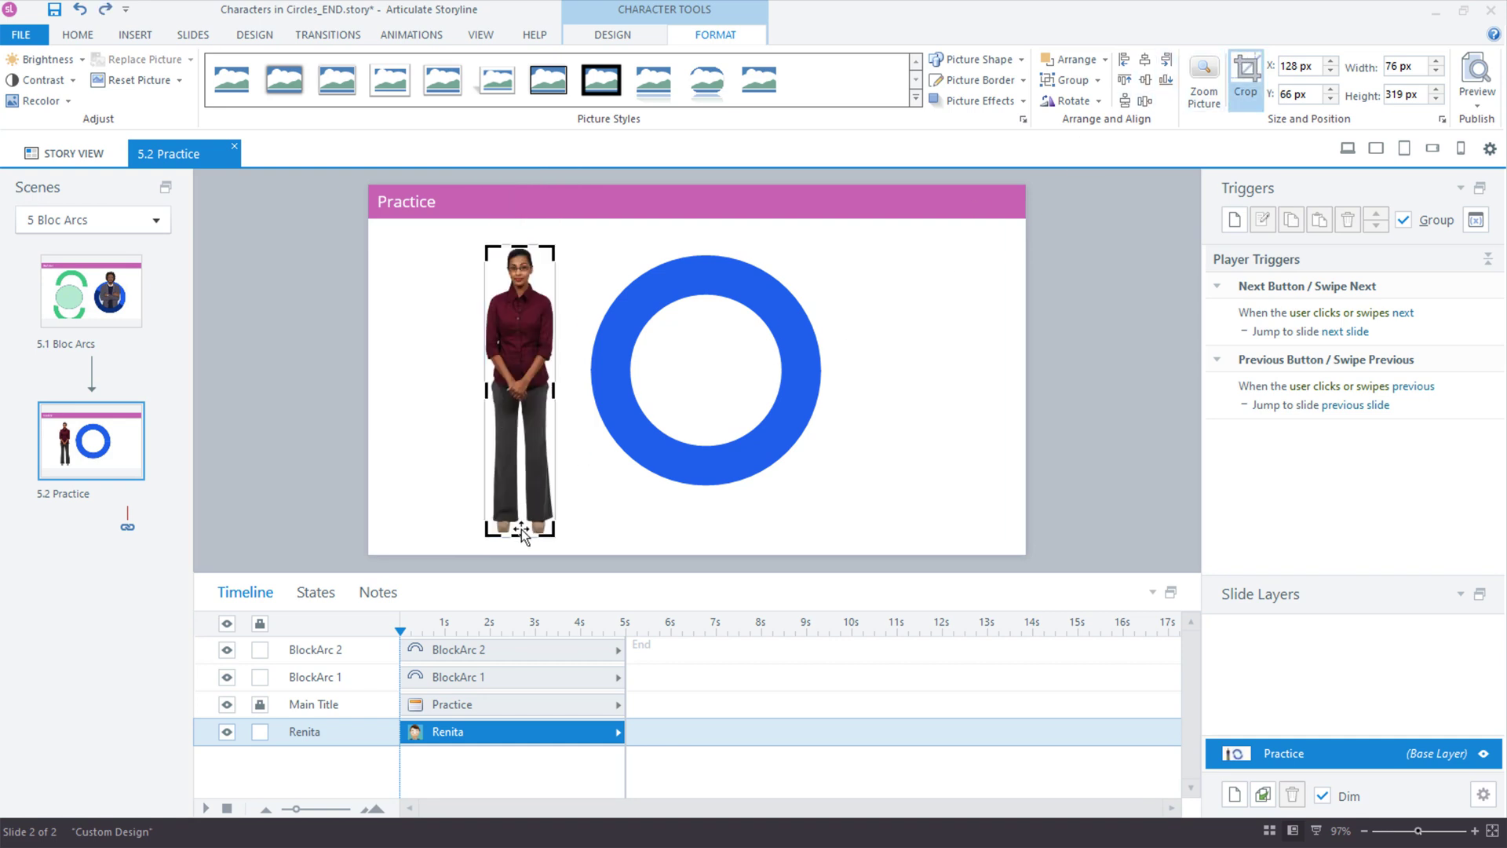
pyautogui.moveTo(519, 536); pyautogui.dragTo(519, 385)
pyautogui.click(567, 398)
# - Enlarge the cropped Renita character to about 141 by 283 px and centre her horizontally on the ring
pyautogui.click(549, 377)
pyautogui.moveTo(552, 386); pyautogui.dragTo(610, 503)
pyautogui.moveTo(544, 422); pyautogui.dragTo(701, 386)
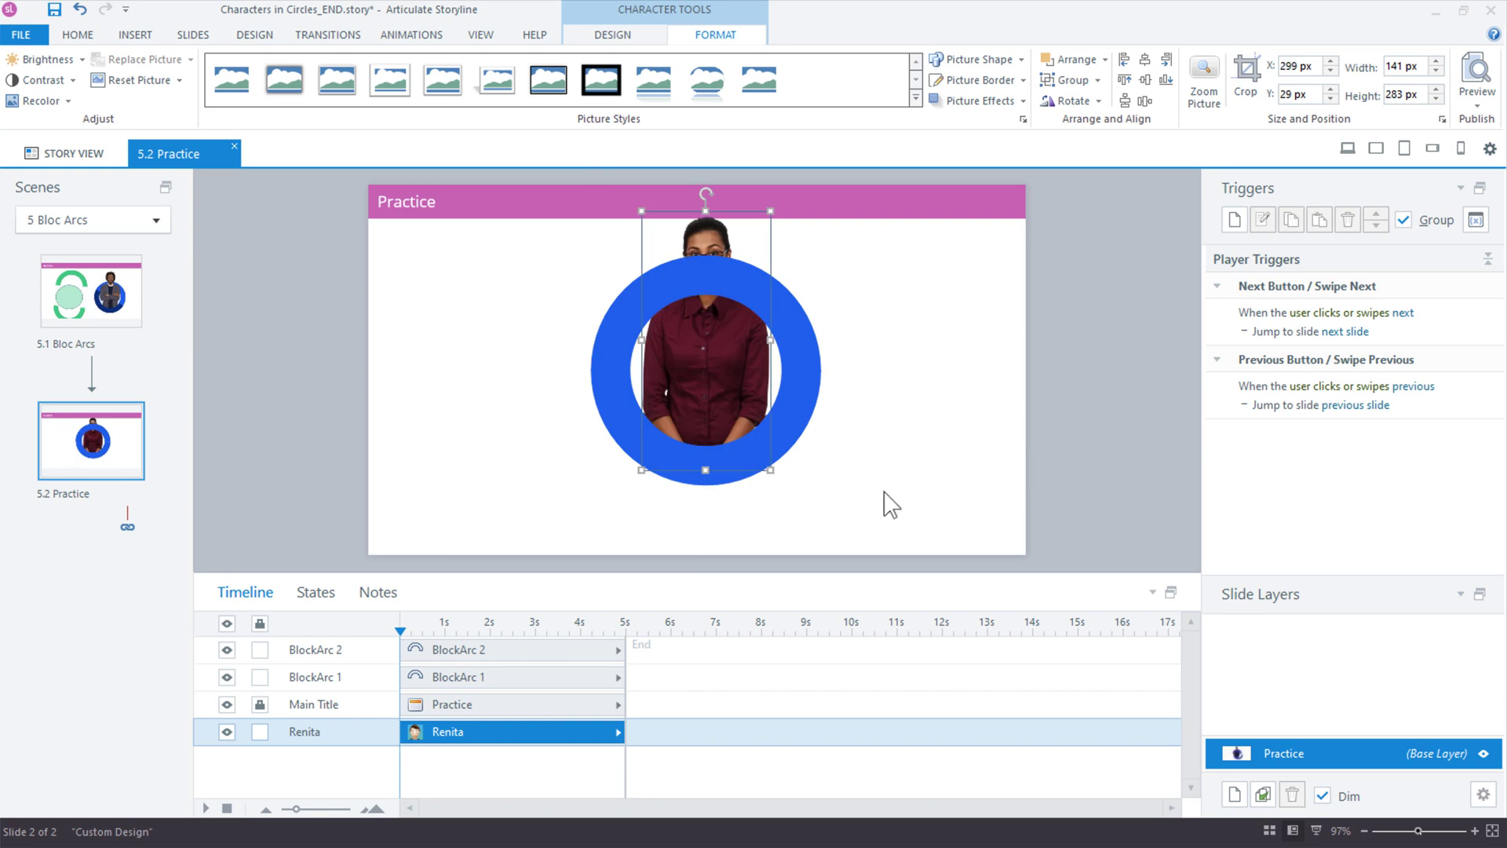
# - Move Renita and both block arcs together downward, placing the ring at about X 234, Y 114 px
pyautogui.moveTo(522, 527); pyautogui.dragTo(877, 161)
pyautogui.moveTo(695, 339); pyautogui.dragTo(687, 369)
pyautogui.click(816, 361)
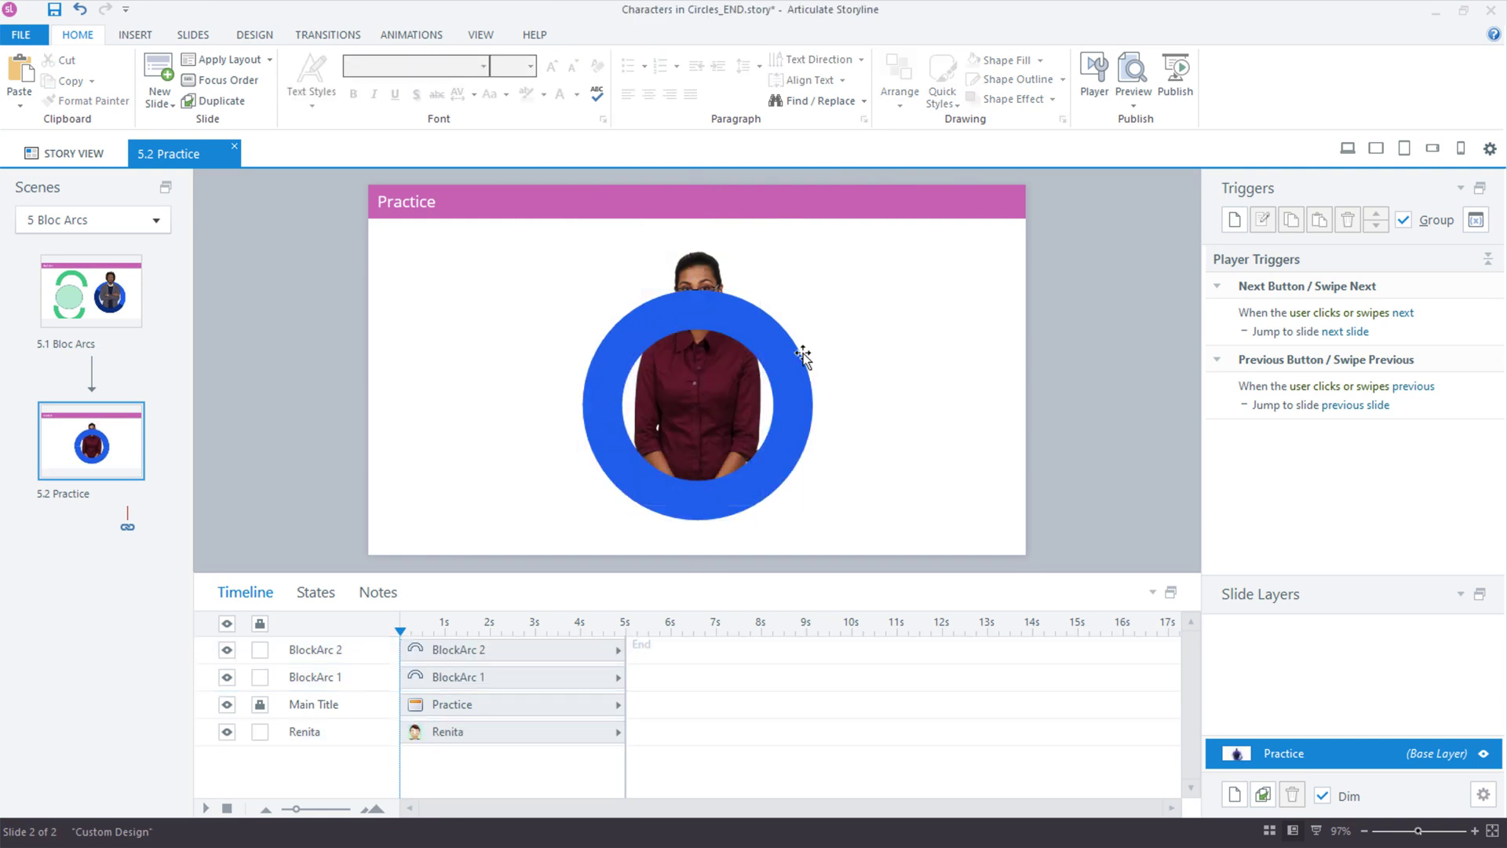
# - Place the upper block arc, BlockArc 1, beneath Renita in the stacking order, leaving the lower arc in front
pyautogui.click(730, 328)
pyautogui.moveTo(724, 314)
pyautogui.mouseDown()
pyautogui.moveTo(676, 292)
pyautogui.moveTo(690, 337)
pyautogui.mouseUp()
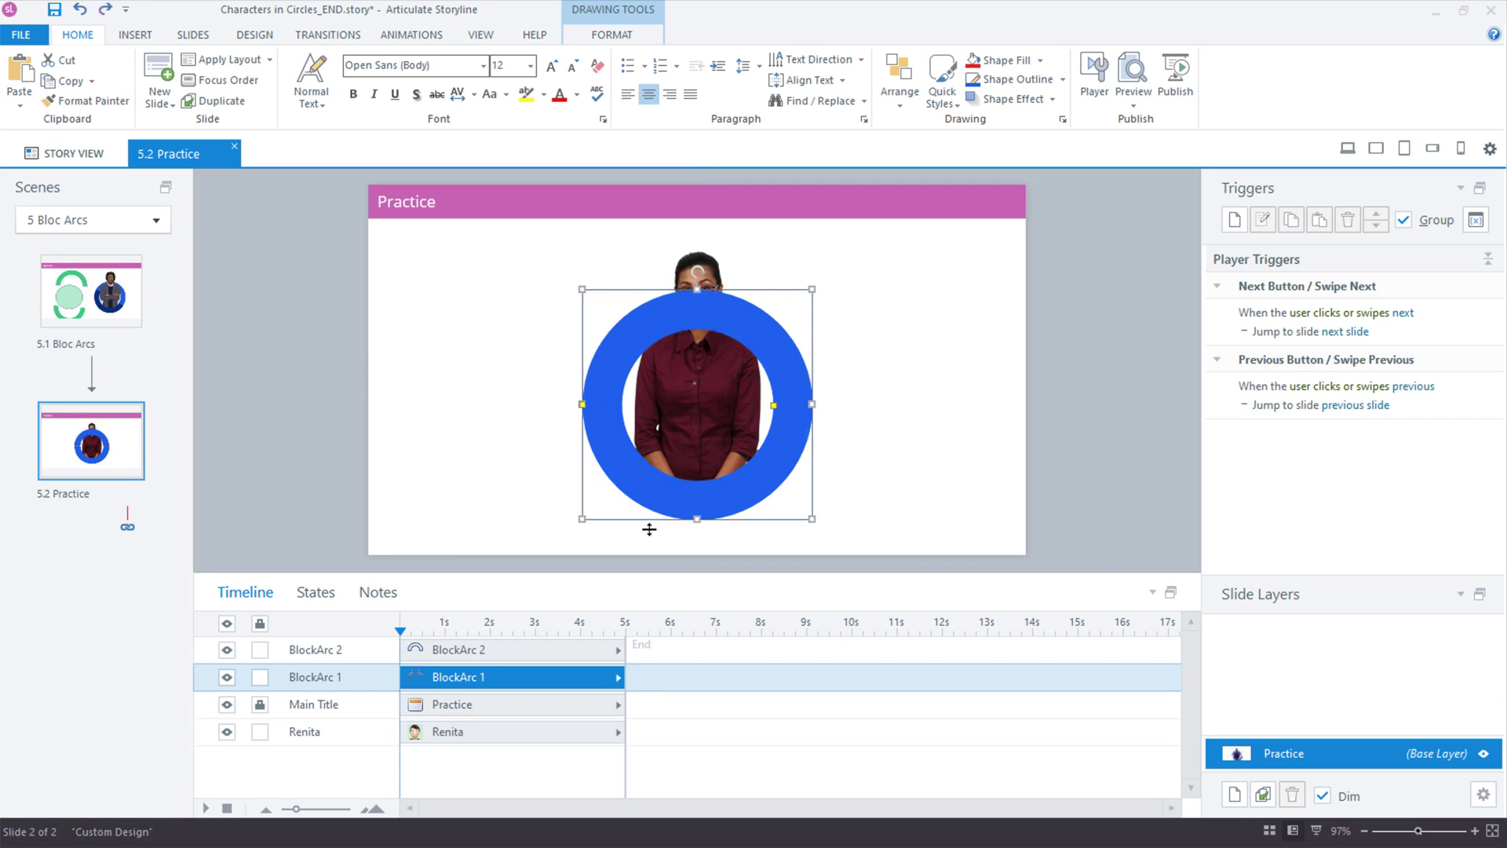
pyautogui.moveTo(451, 679); pyautogui.dragTo(440, 732)
pyautogui.click(938, 363)
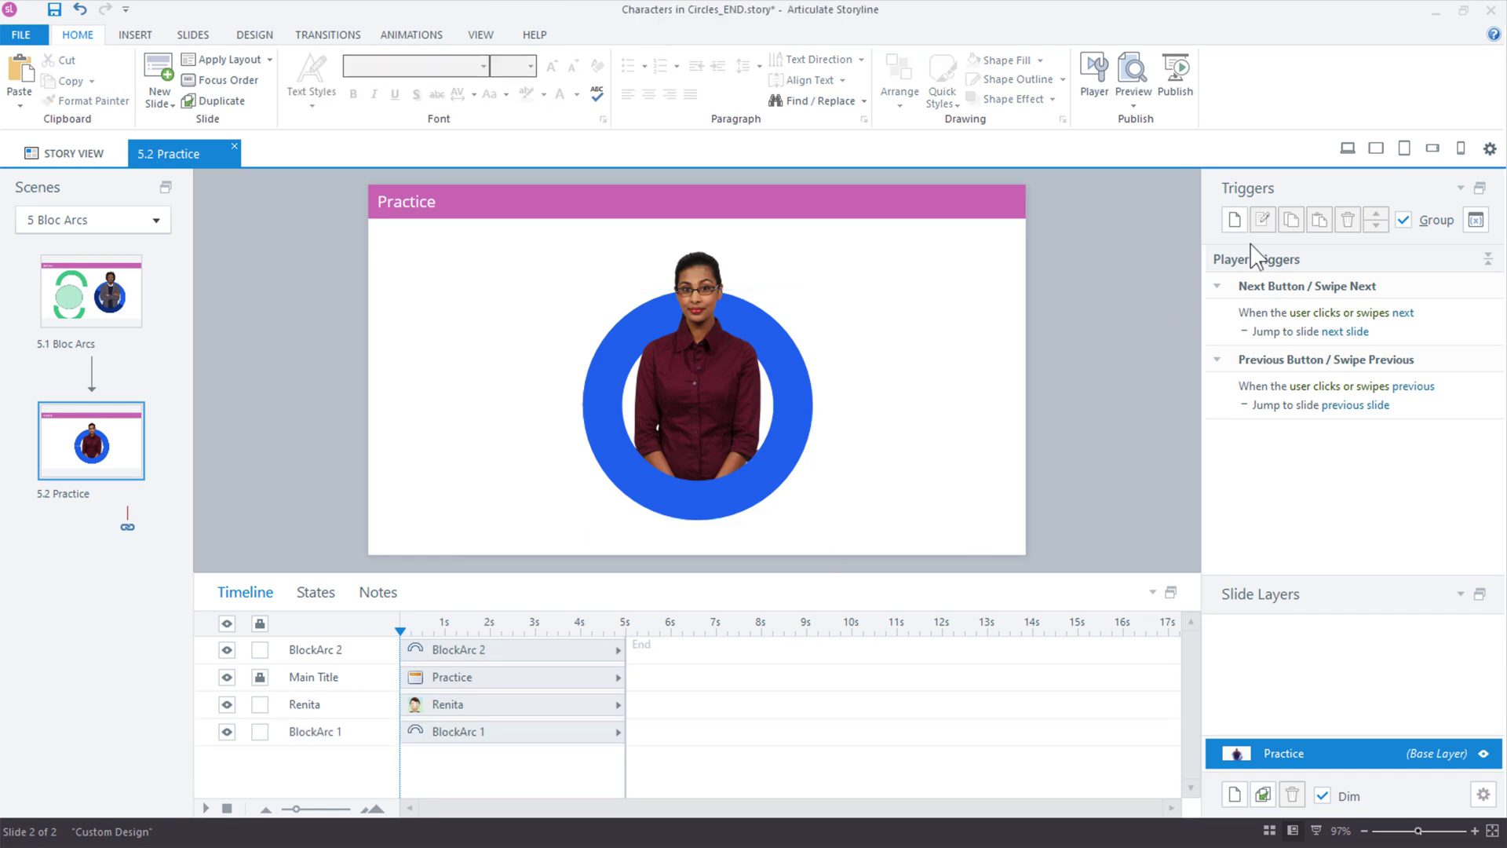
# - Recolour the lower block arc, trying the pink shape style before applying the dark grey one
pyautogui.click(653, 511)
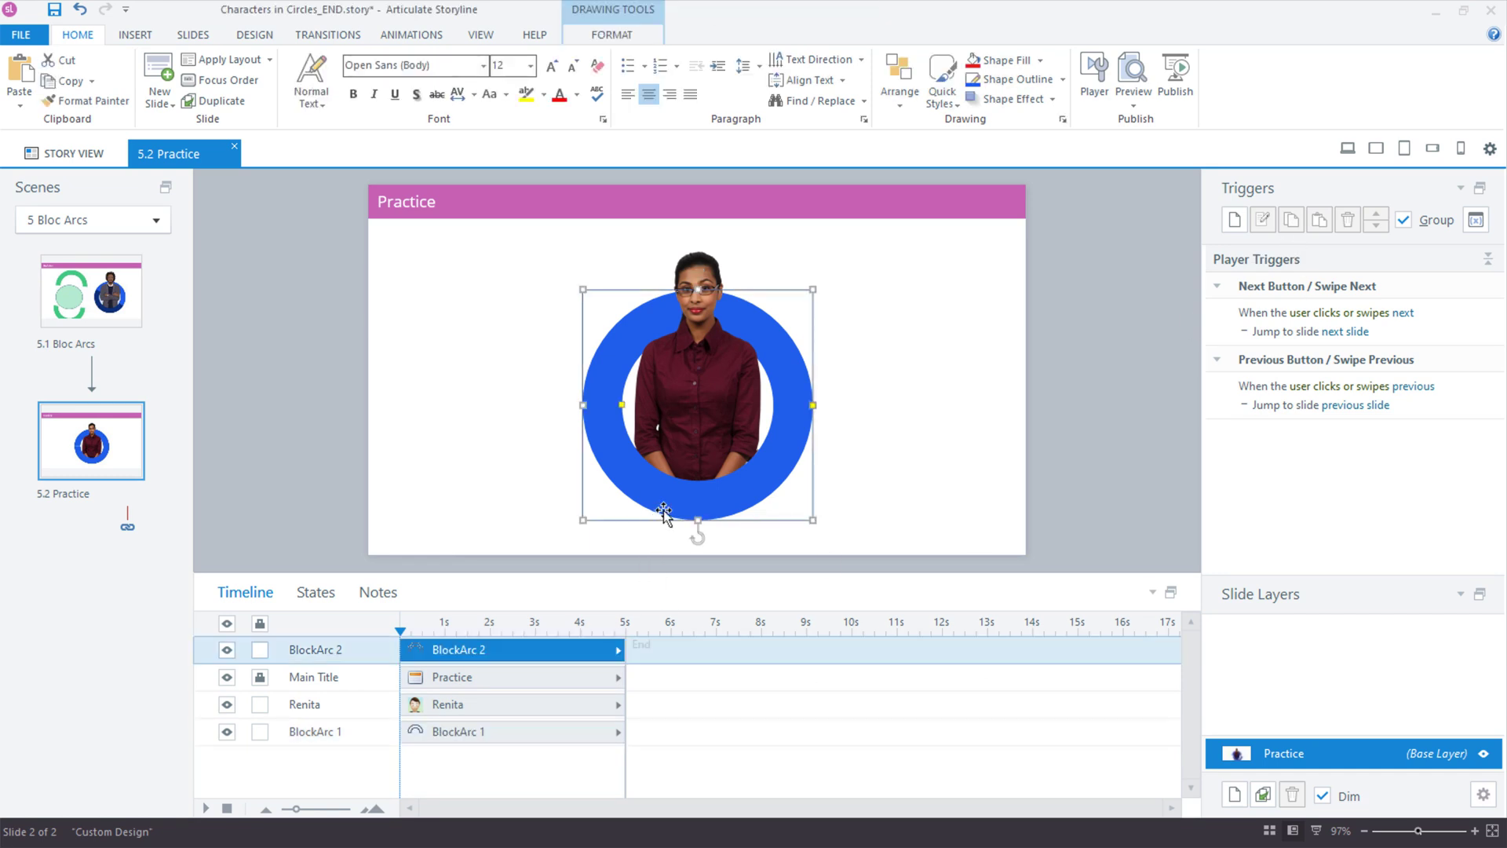
pyautogui.click(614, 36)
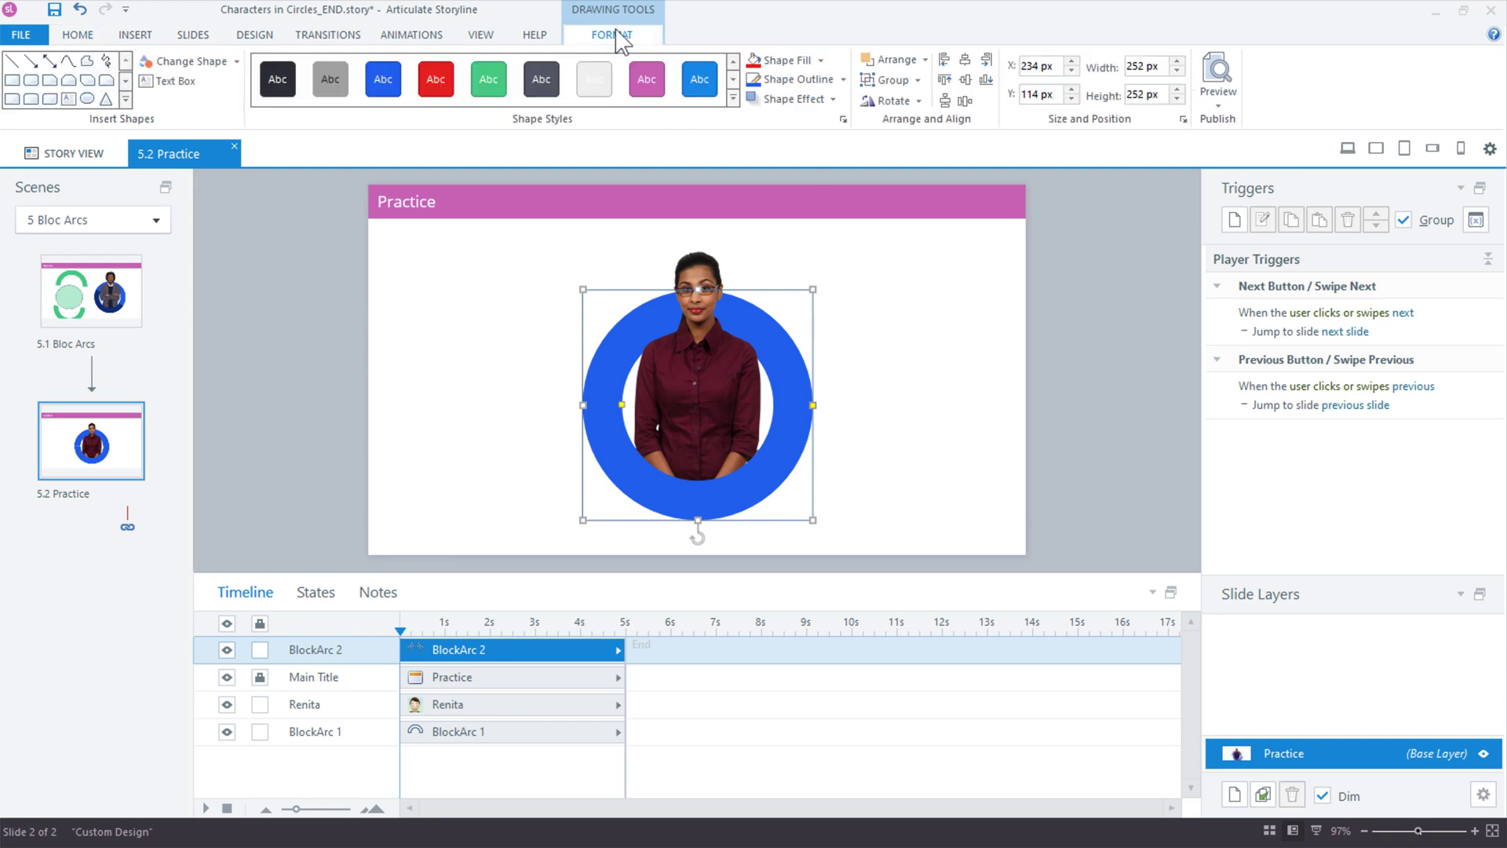
pyautogui.click(648, 82)
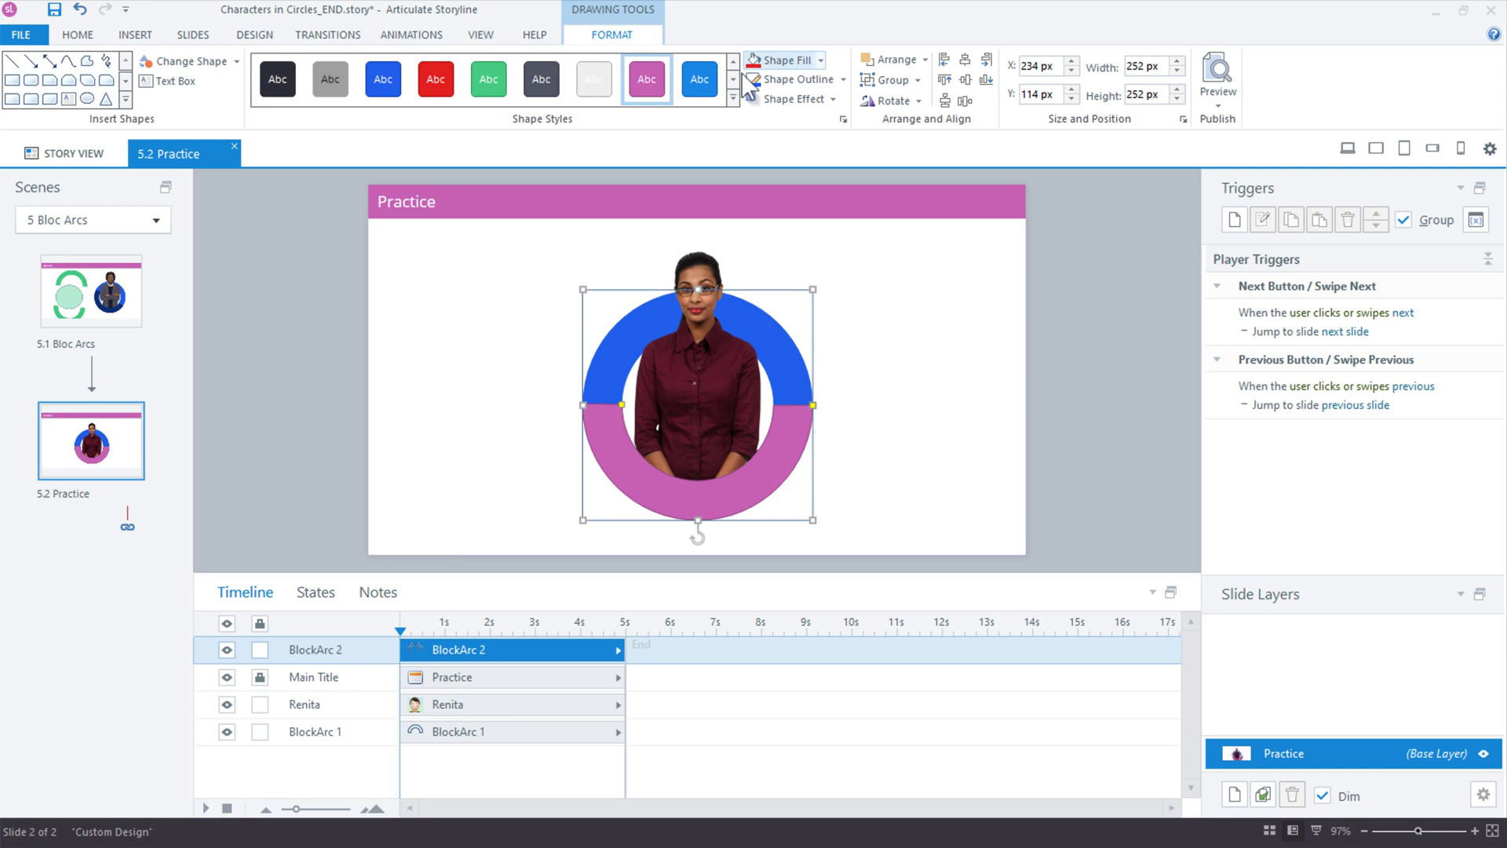
pyautogui.click(542, 80)
pyautogui.click(931, 405)
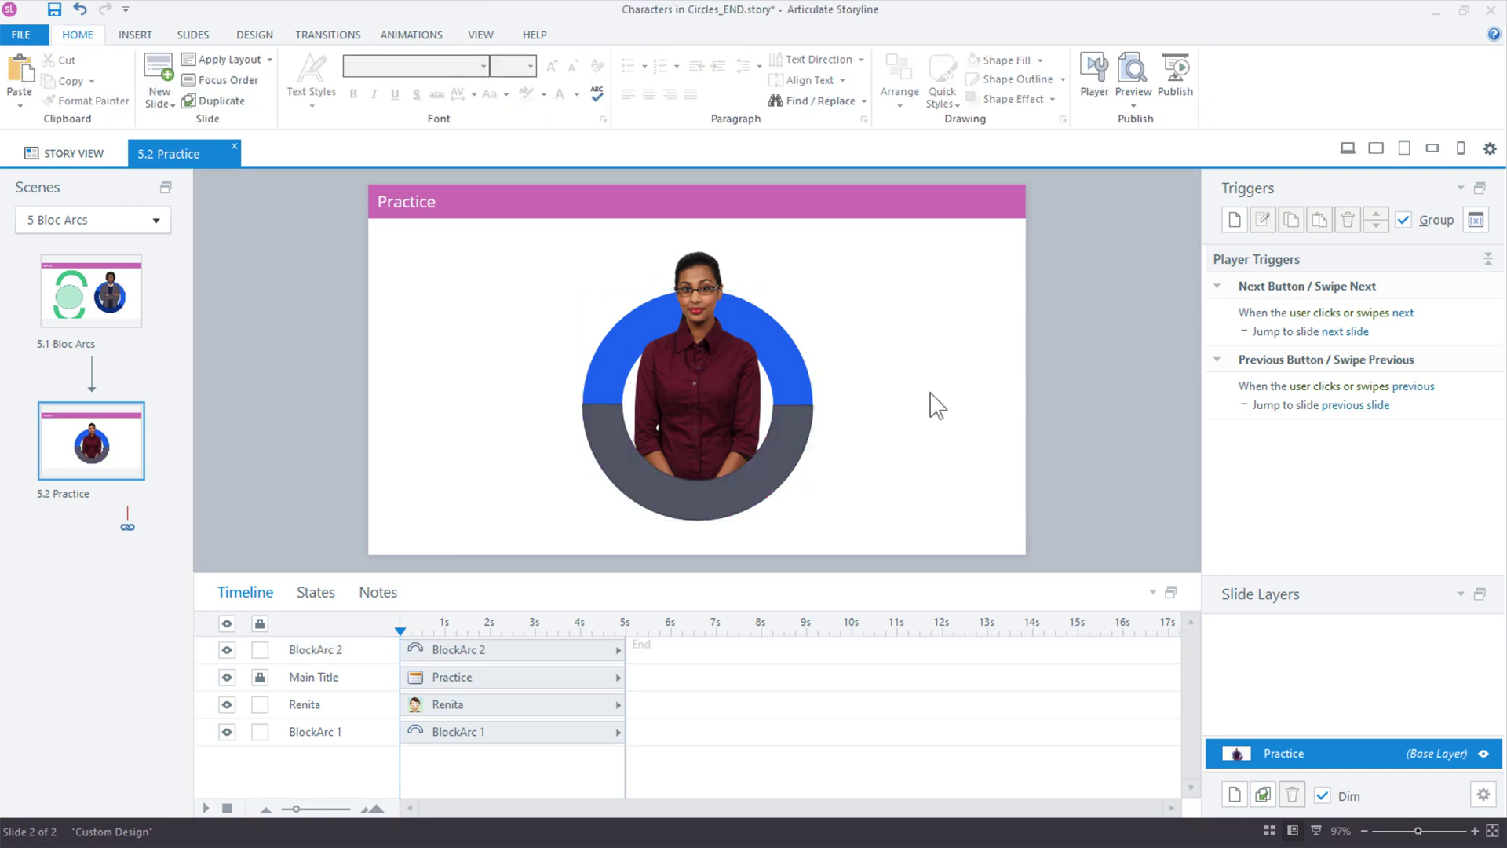
# - Remove the outline from the dark grey lower block arc
pyautogui.click(802, 425)
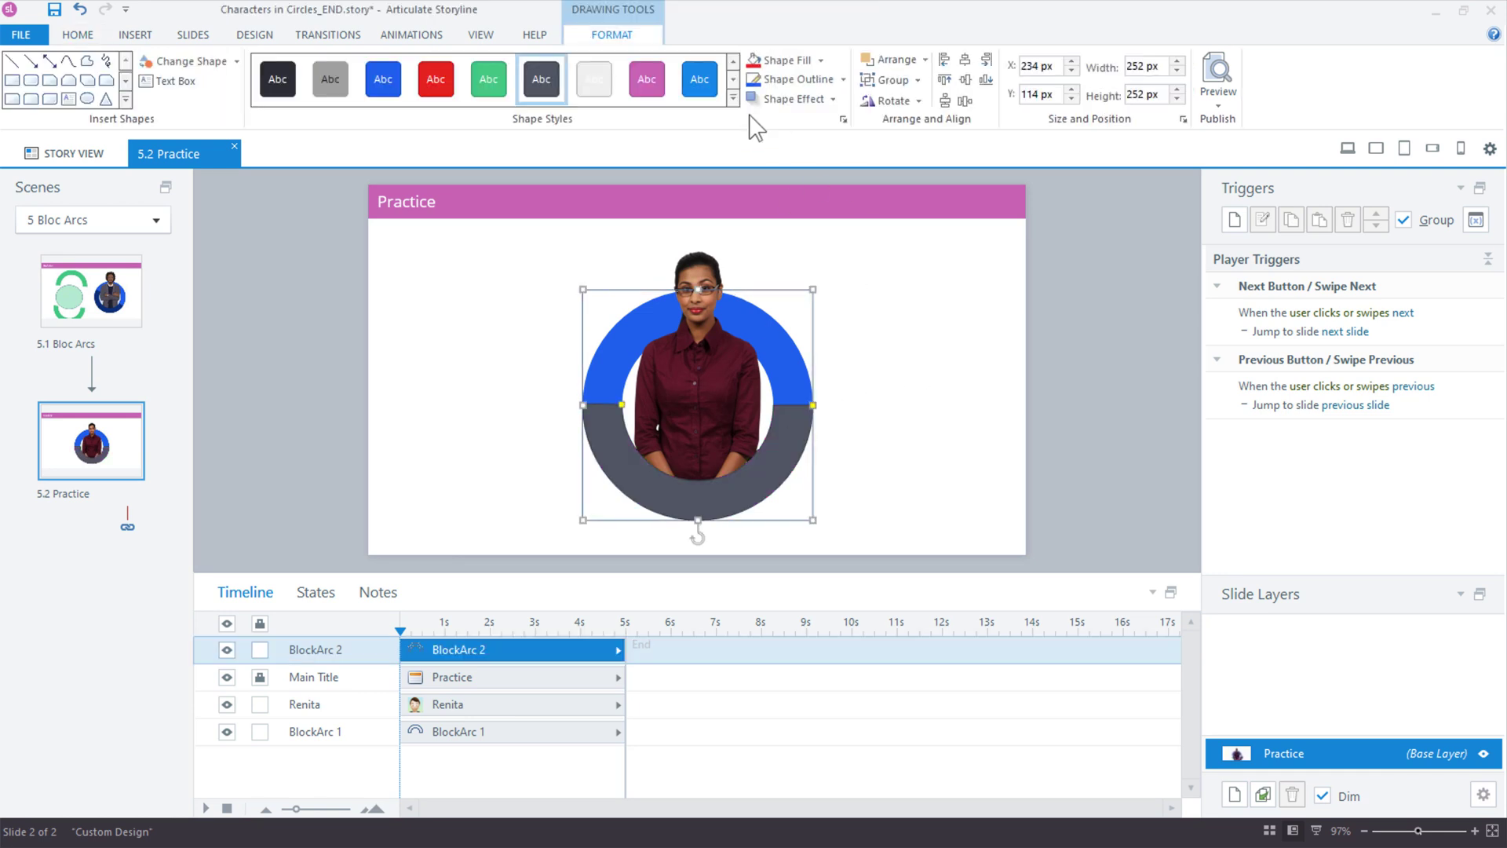
pyautogui.click(843, 79)
pyautogui.click(828, 237)
# - Shorten the grey arc's left end to open a gap below the blue arc, keeping its band thickness
pyautogui.moveTo(623, 411); pyautogui.dragTo(629, 449)
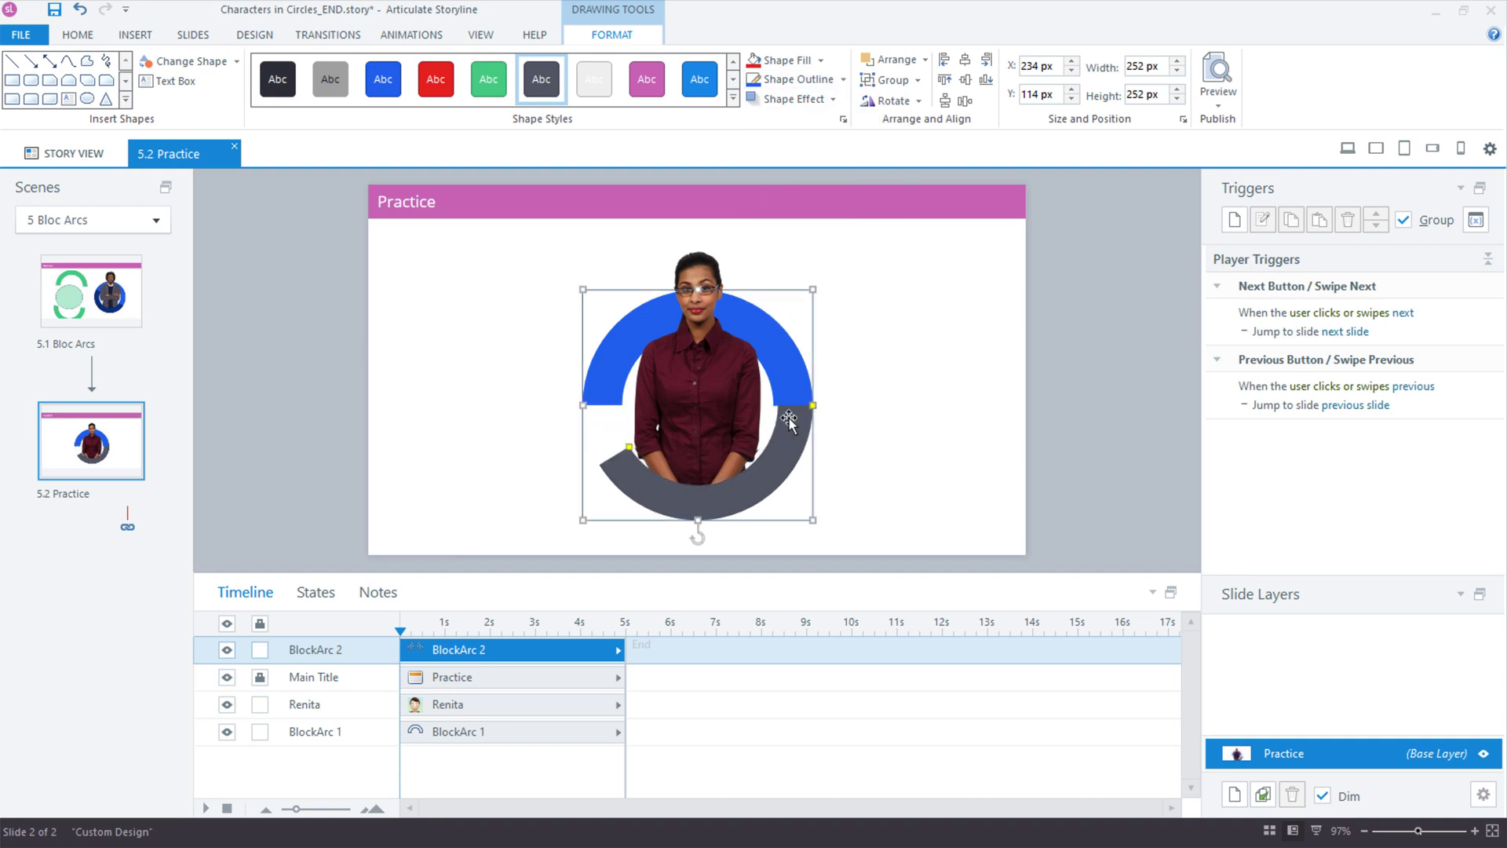
pyautogui.press('Escape')
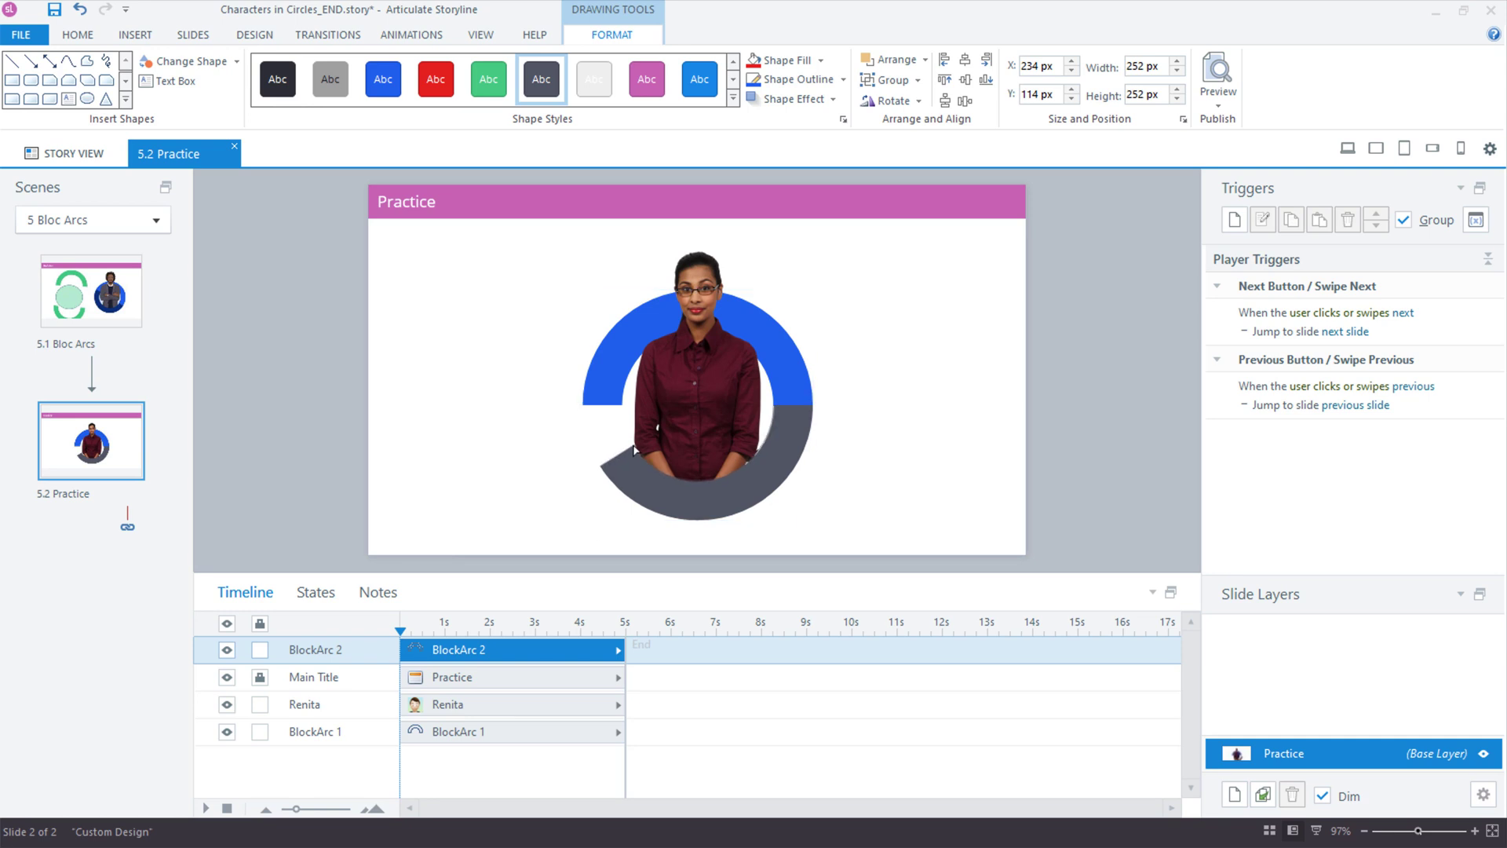
pyautogui.click(481, 407)
# - Extend the blue arc's left end down to meet the shortened end of the grey arc
pyautogui.click(585, 406)
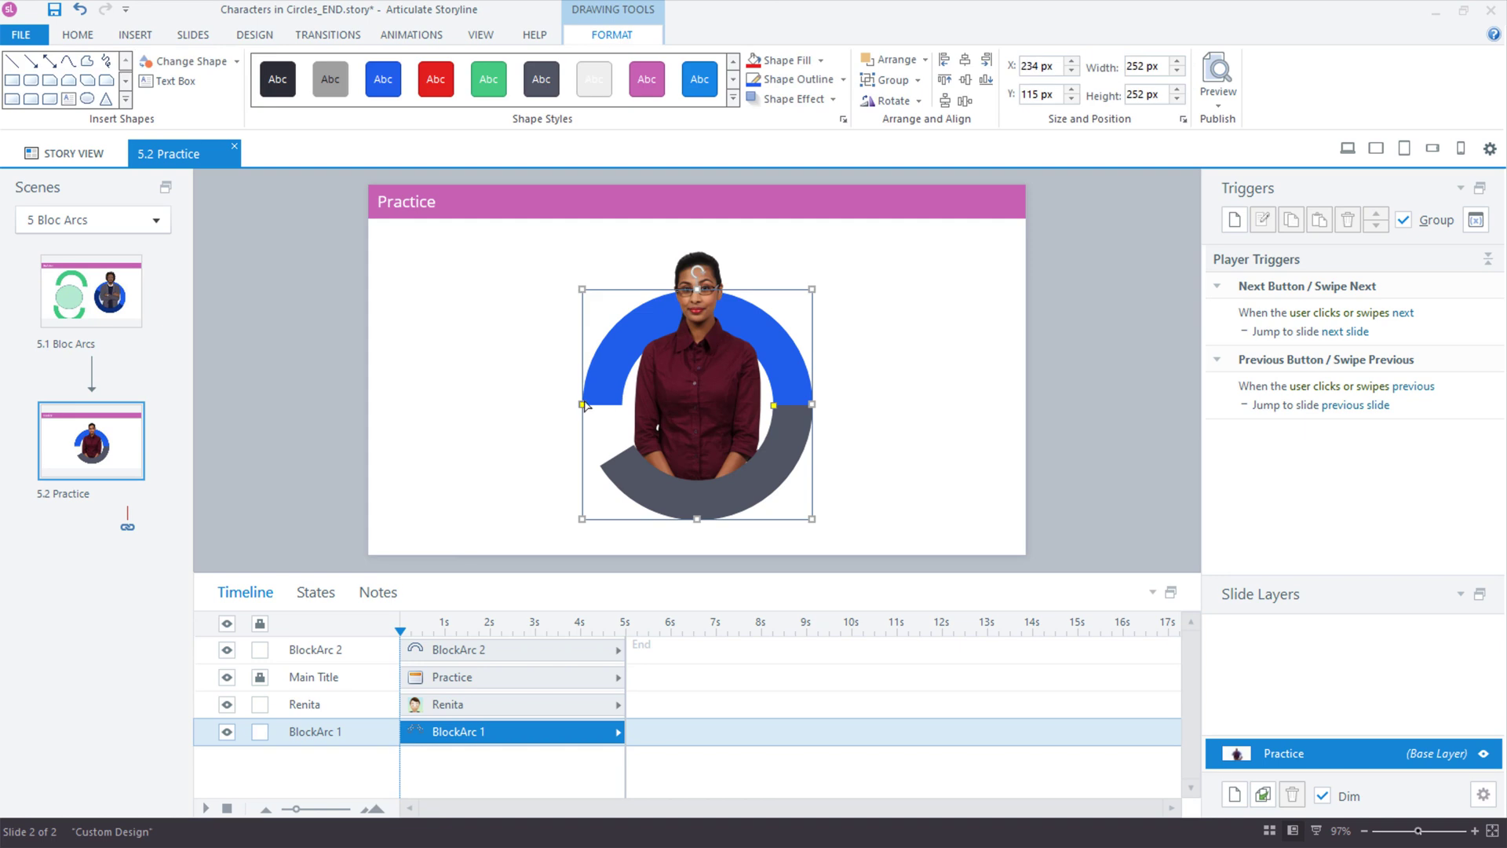
pyautogui.moveTo(583, 407); pyautogui.dragTo(596, 471)
pyautogui.click(534, 475)
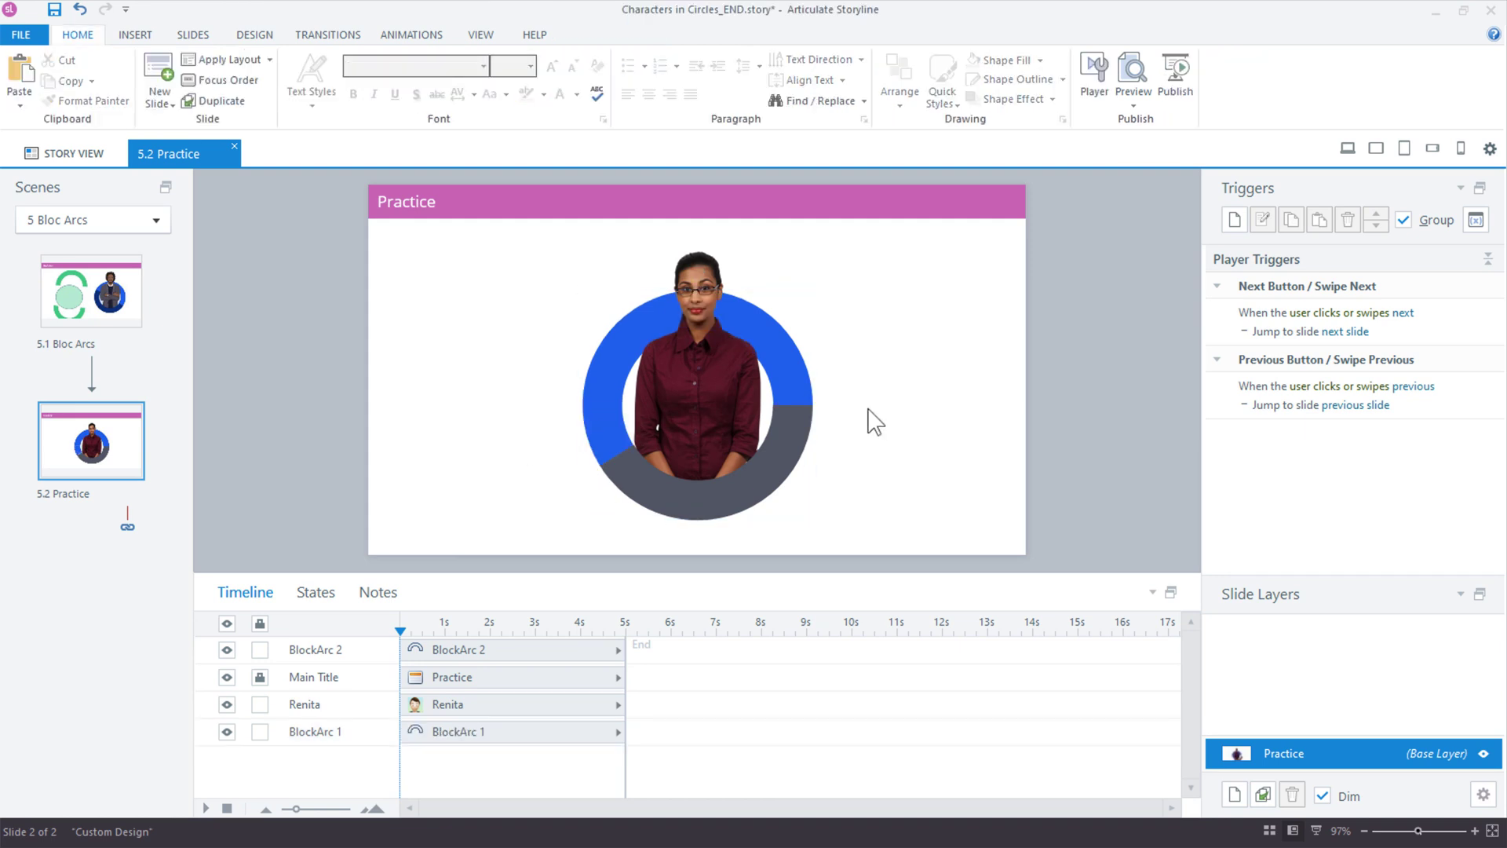
# - Extend the grey arc's right end upward over the blue arc, keeping its band thickness
pyautogui.click(793, 402)
pyautogui.moveTo(773, 412); pyautogui.dragTo(808, 359)
pyautogui.click(776, 409)
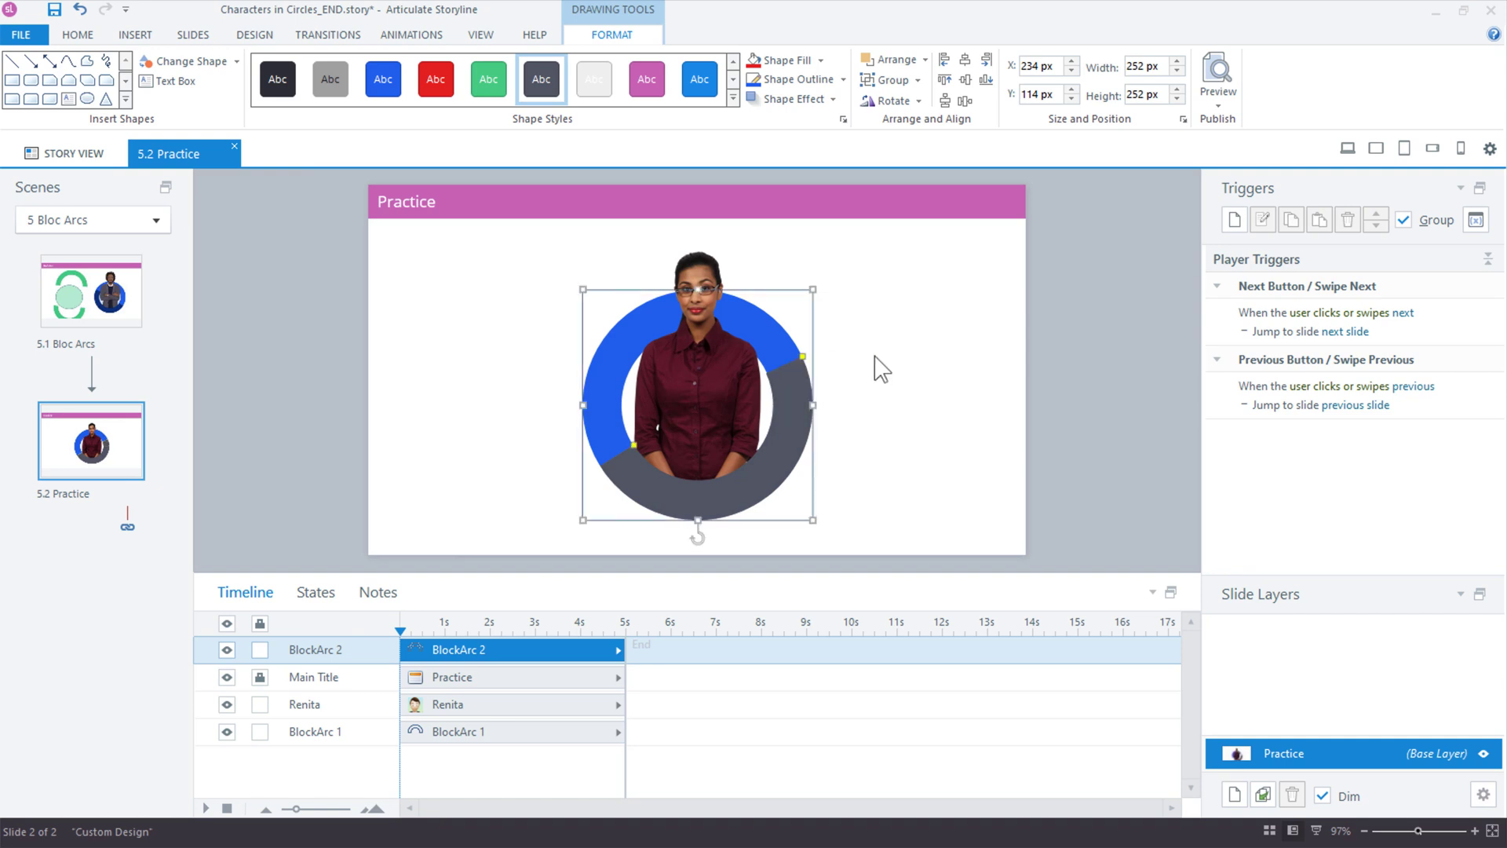
pyautogui.click(878, 366)
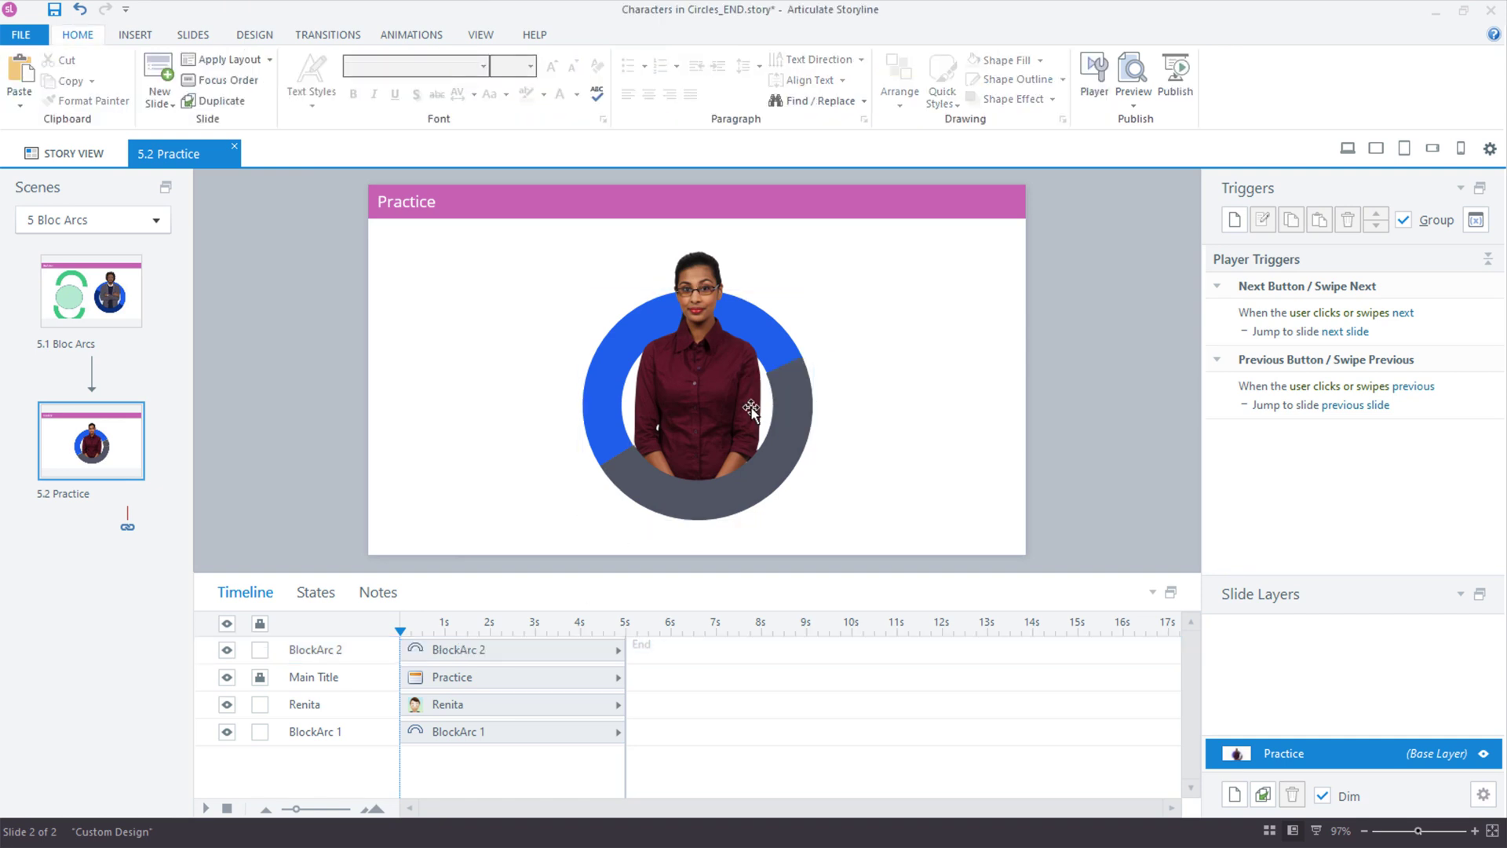